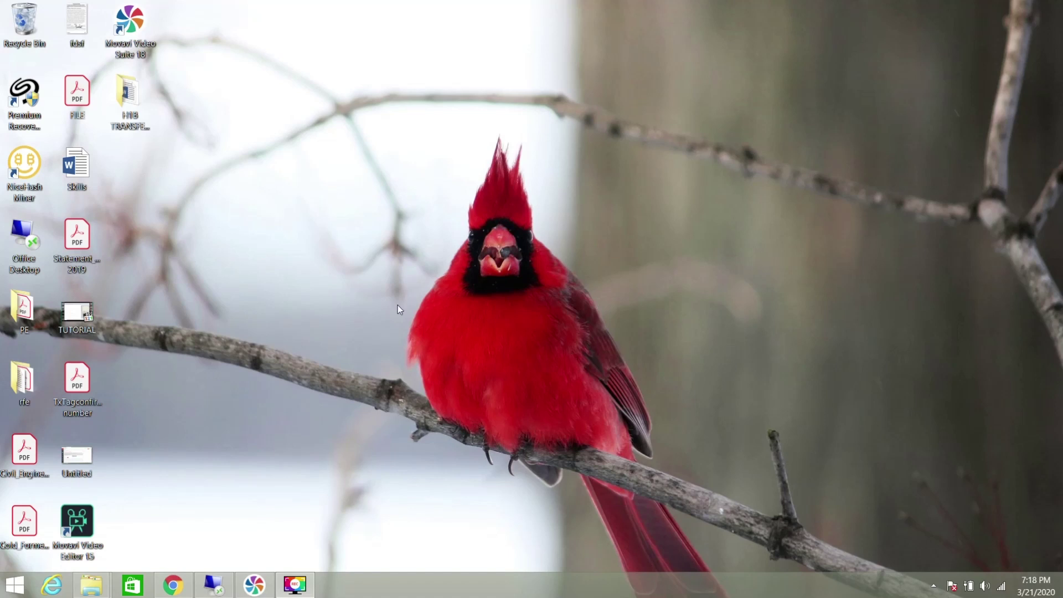
Step: Switch to the remote desktop session and bring the CFS Designer window forward
left_click(214, 585)
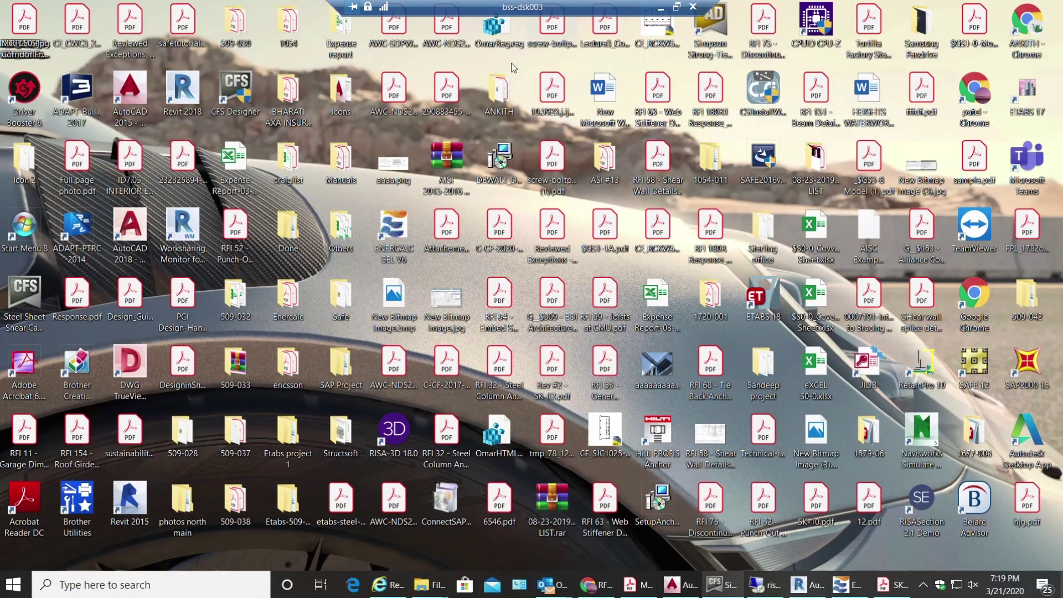
left_click(720, 585)
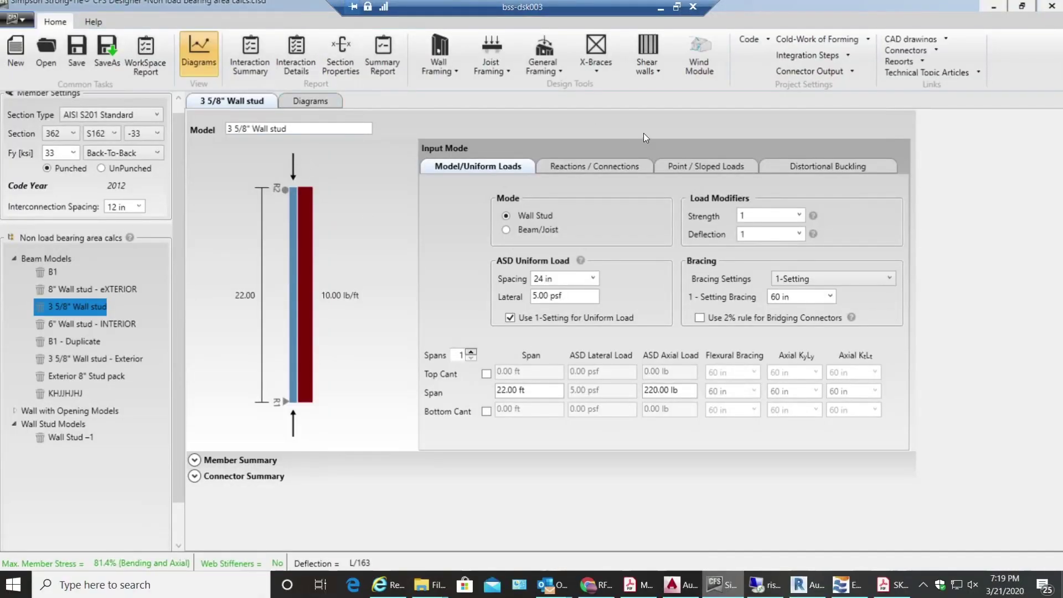
Step: Create a new Shear walls > Stacked model, 'Stacked Shearwall -1', with 4 levels
left_click(647, 62)
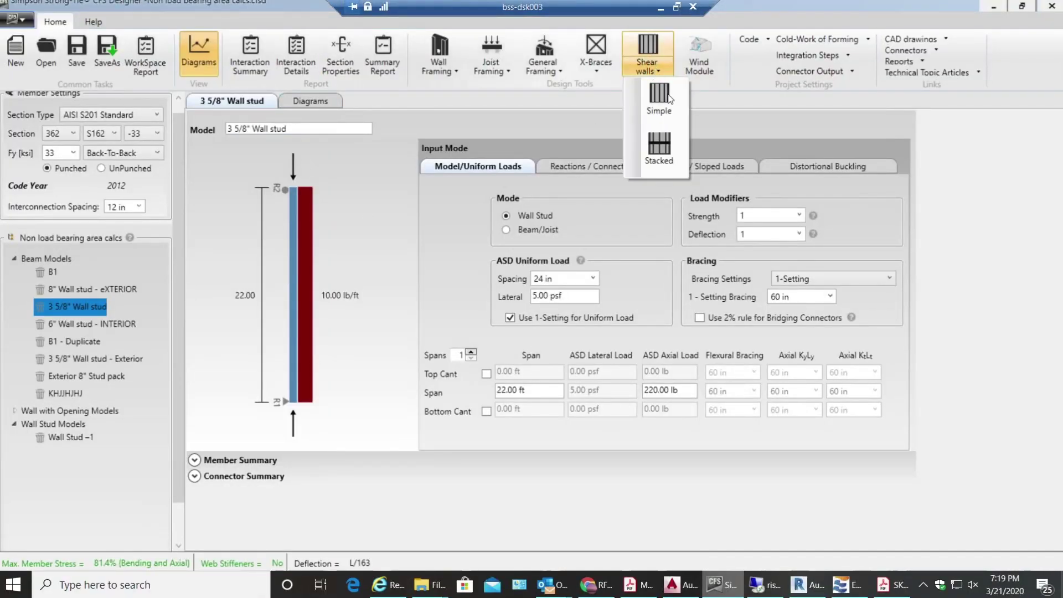
left_click(663, 150)
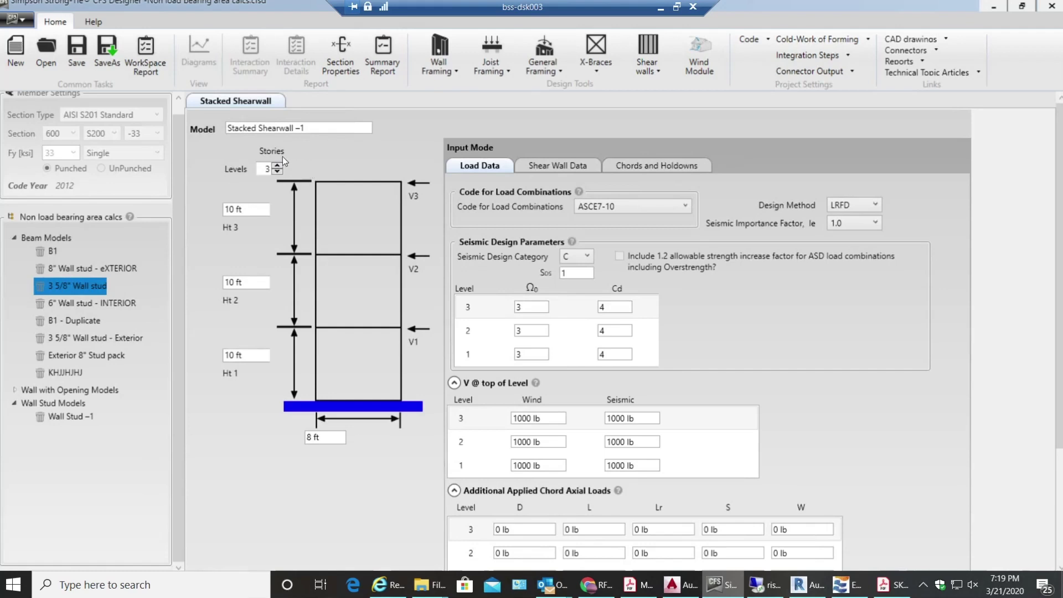
left_click(277, 166)
left_click(277, 165)
left_click(277, 166)
left_click(277, 165)
left_click(278, 165)
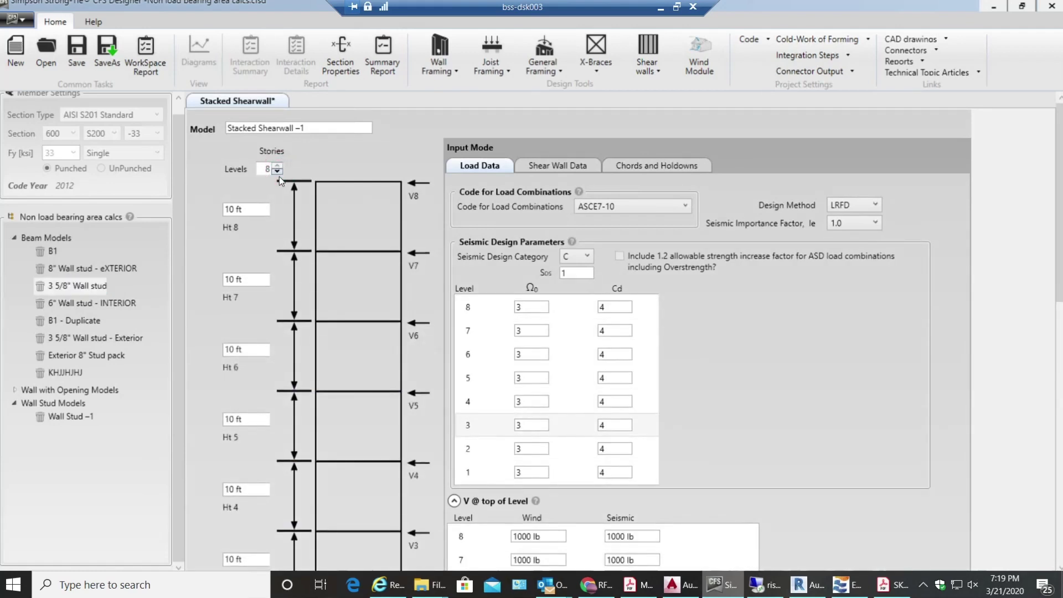
left_click(278, 172)
left_click(277, 172)
left_click(277, 172)
left_click(277, 172)
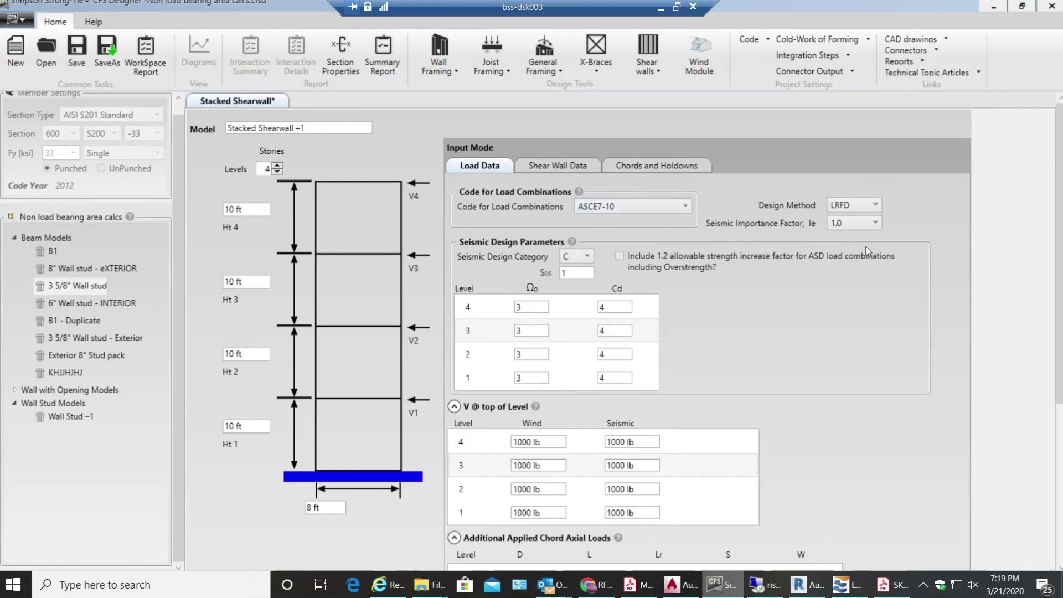
Step: Set the design method to ASD
left_click(853, 206)
left_click(853, 232)
scroll(991, 343, "down", 1)
scroll(959, 399, "down", 5)
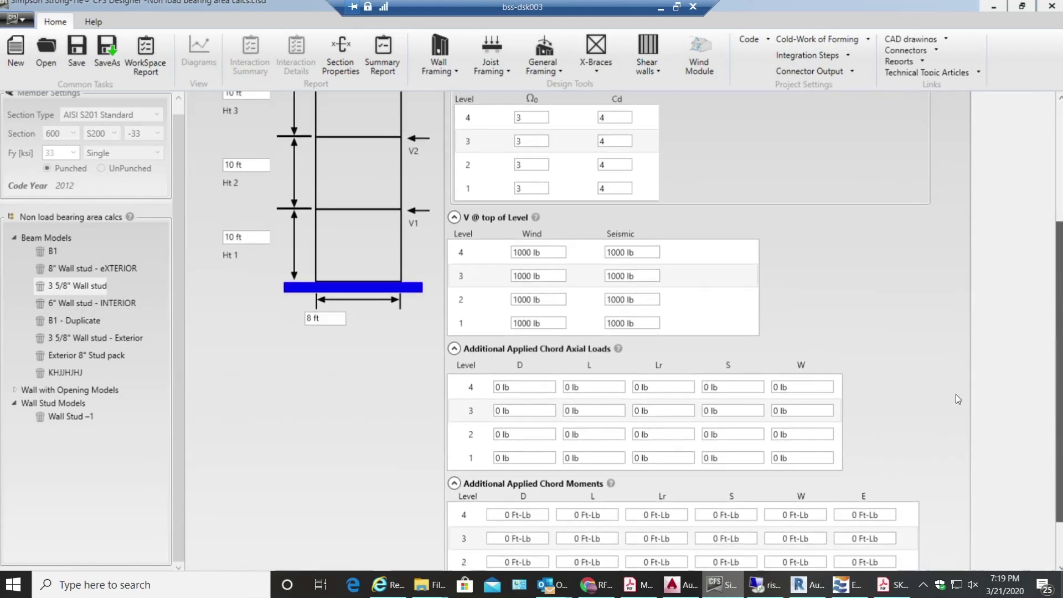
Step: Enter a 1 lb seismic shear for each of levels 4 through 1
double_click(652, 251)
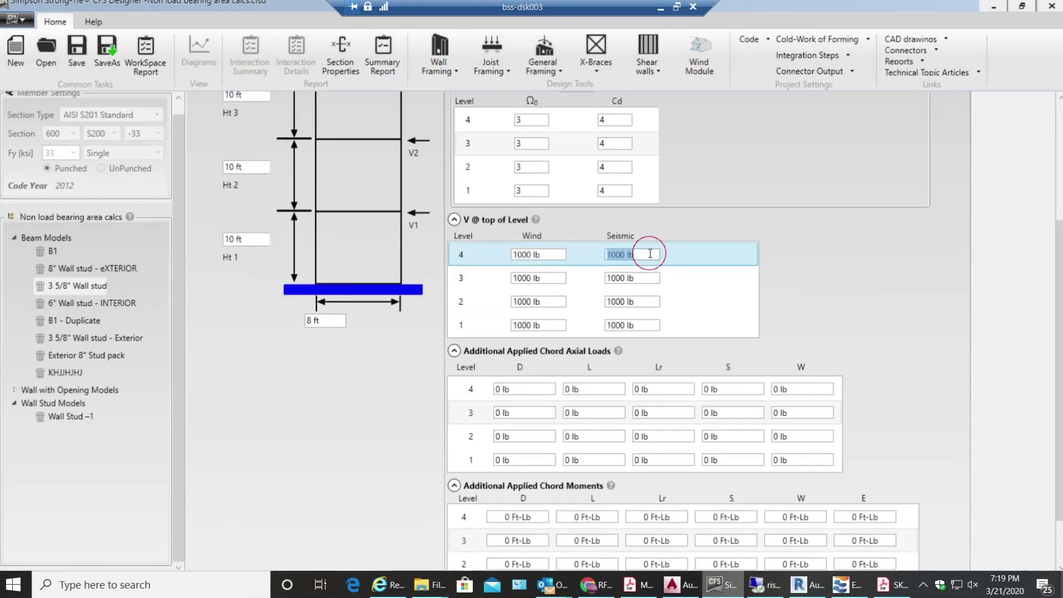
type("1")
double_click(635, 279)
type("1")
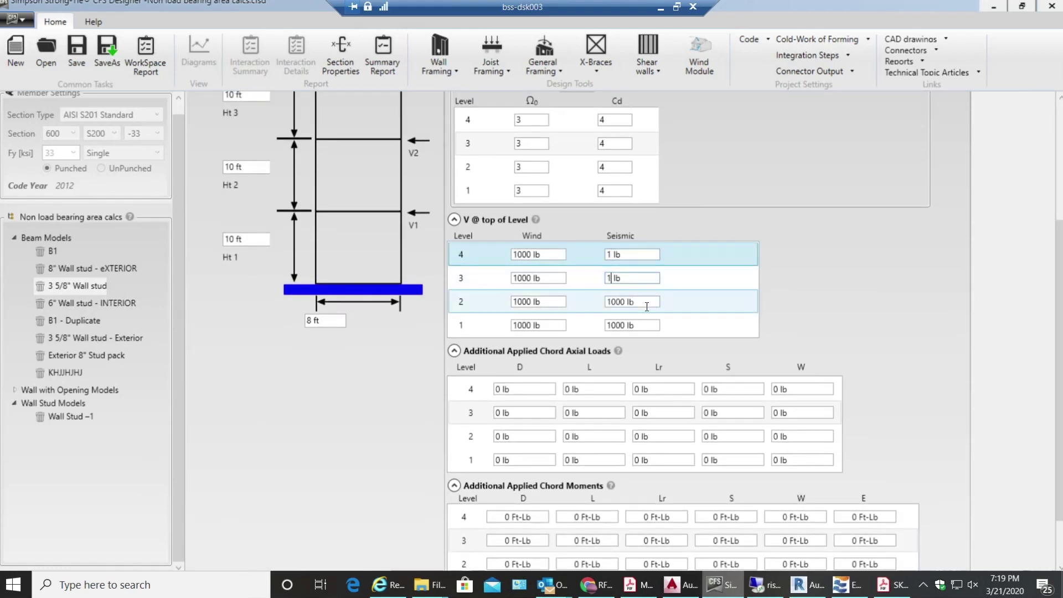
double_click(647, 303)
type("1")
double_click(647, 326)
type("1")
Step: Enter wind shears of 10000, 80000, 6000 and 4000 lb for levels 4–1
double_click(564, 254)
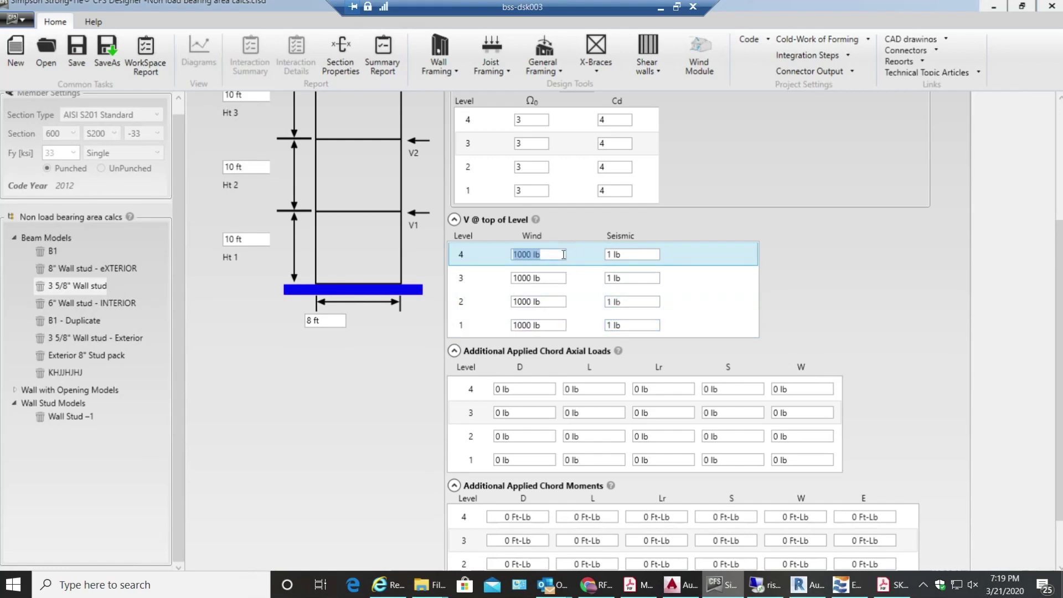
type("1000")
left_click(557, 281)
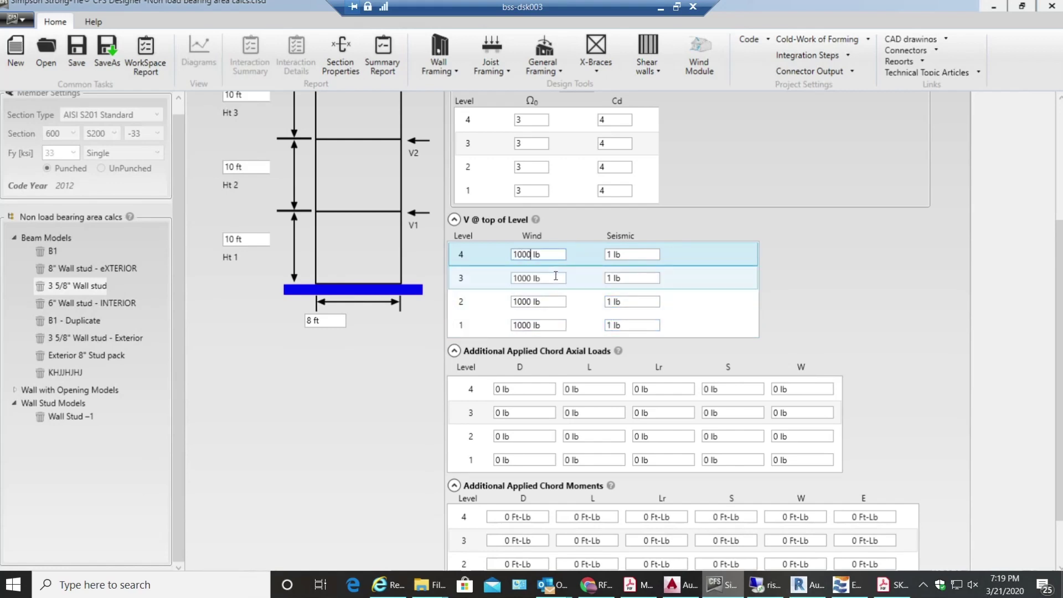
double_click(558, 281)
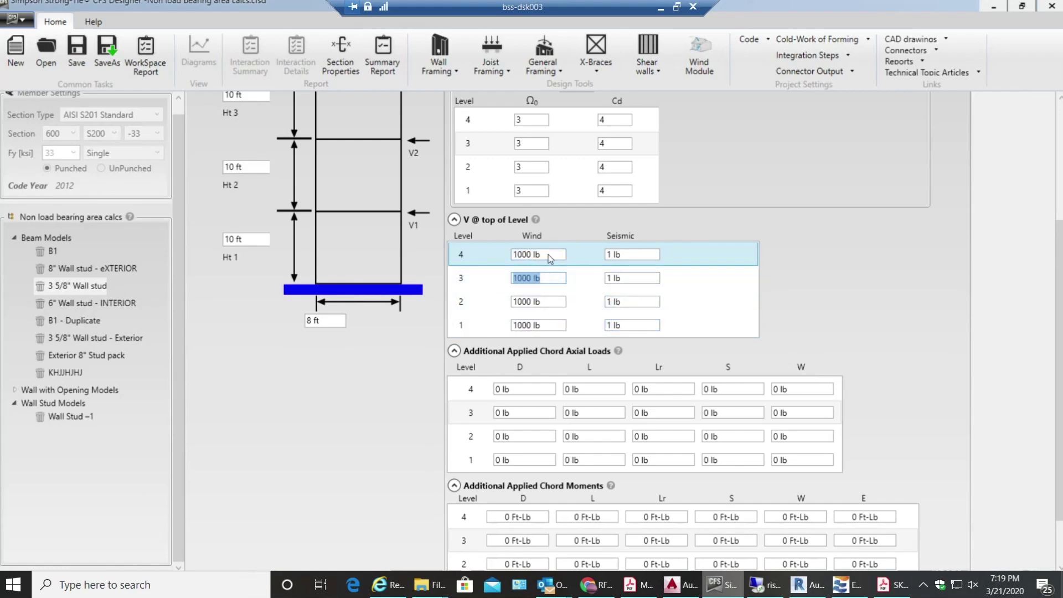
double_click(549, 255)
type("1")
left_click(550, 278)
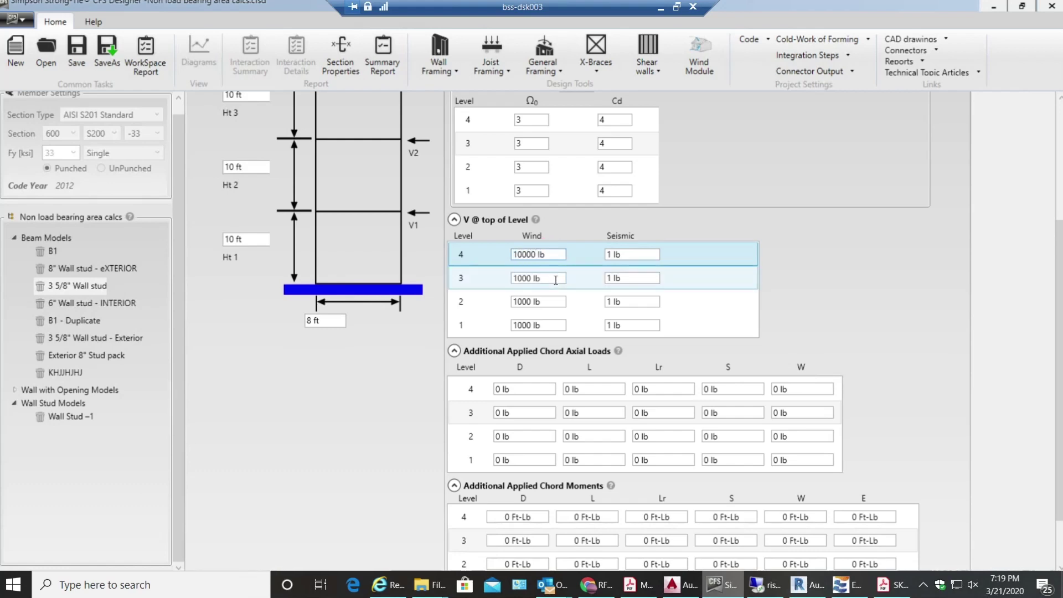
double_click(551, 278)
type("80000")
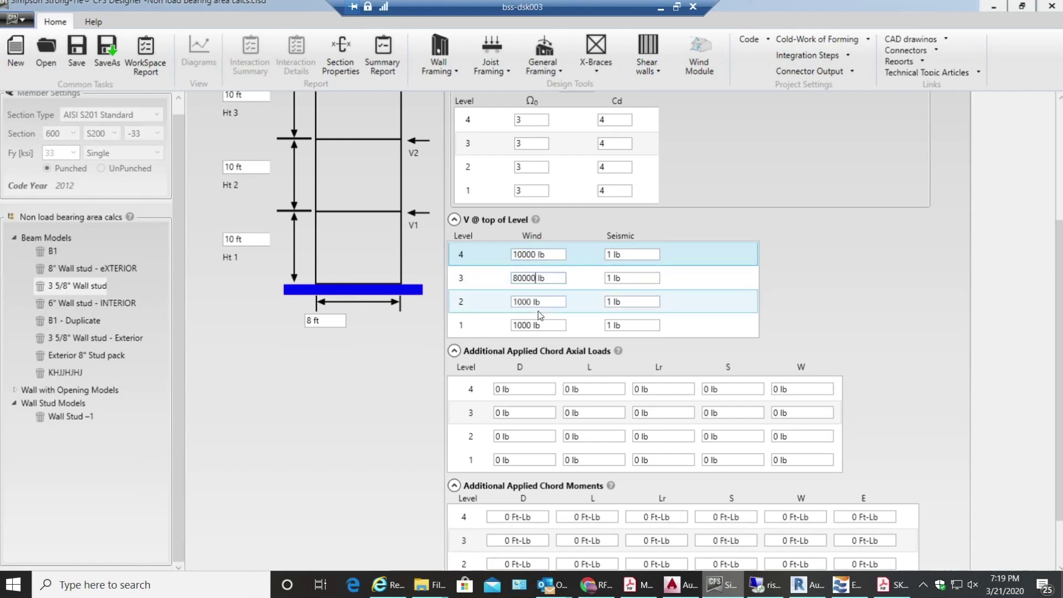
double_click(543, 304)
type("60000")
key("BackSpace")
double_click(556, 325)
type("4")
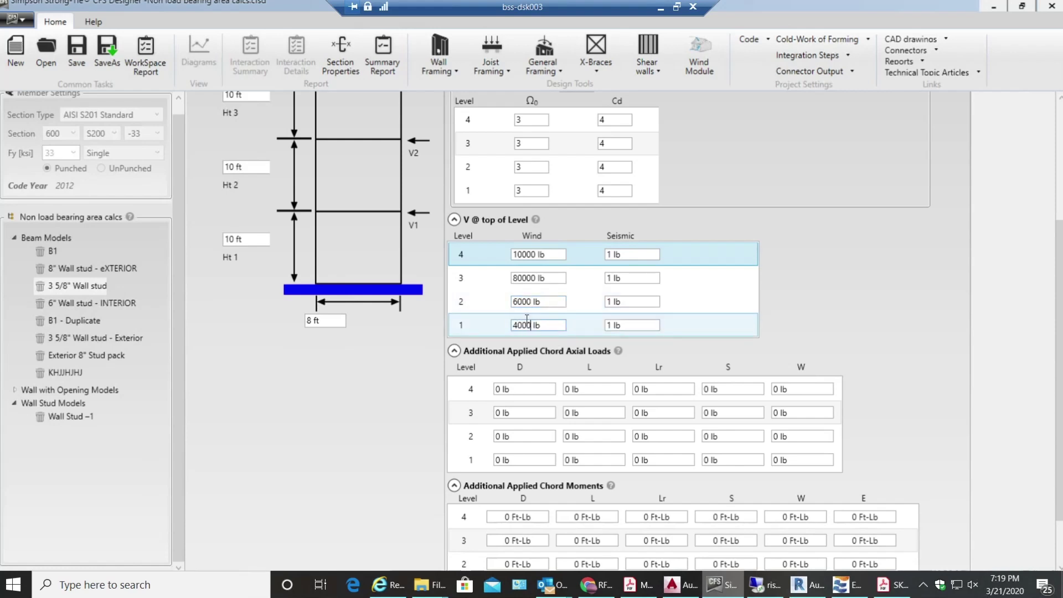
Step: Set the wall width to 10 ft
left_click(336, 321)
type("1")
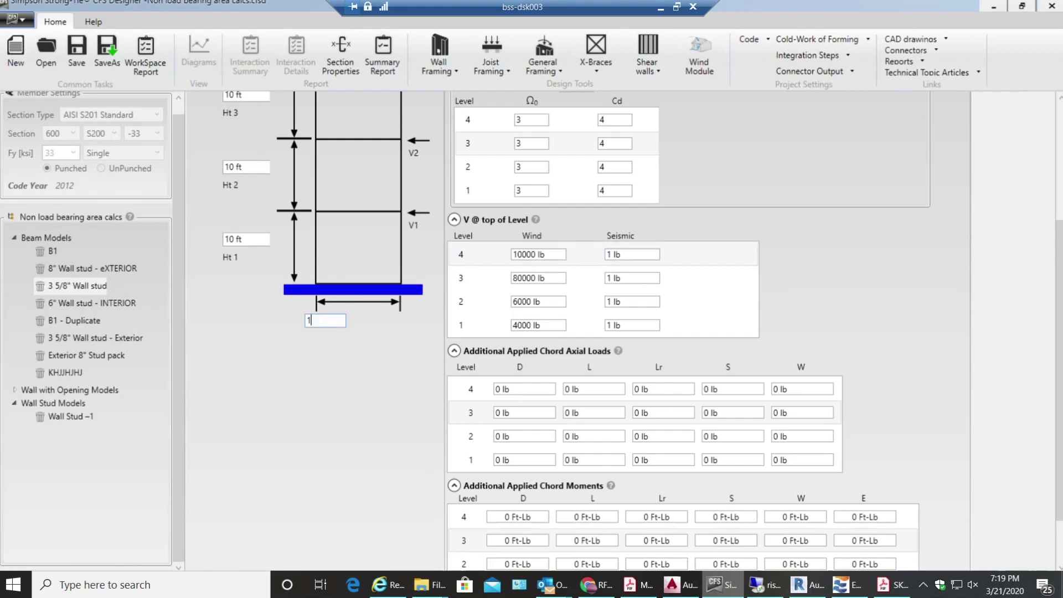
type("0")
left_click(299, 364)
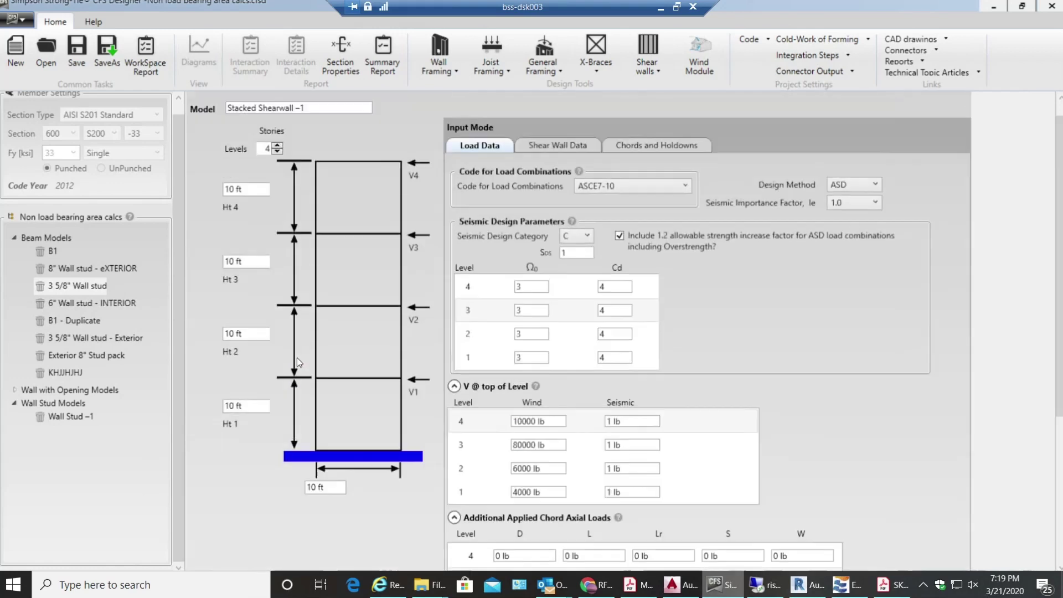
Step: Collapse Additional Applied Chord Axial Loads and V @ top of Level, then show Shear Wall Data
scroll(740, 396, "down", 1)
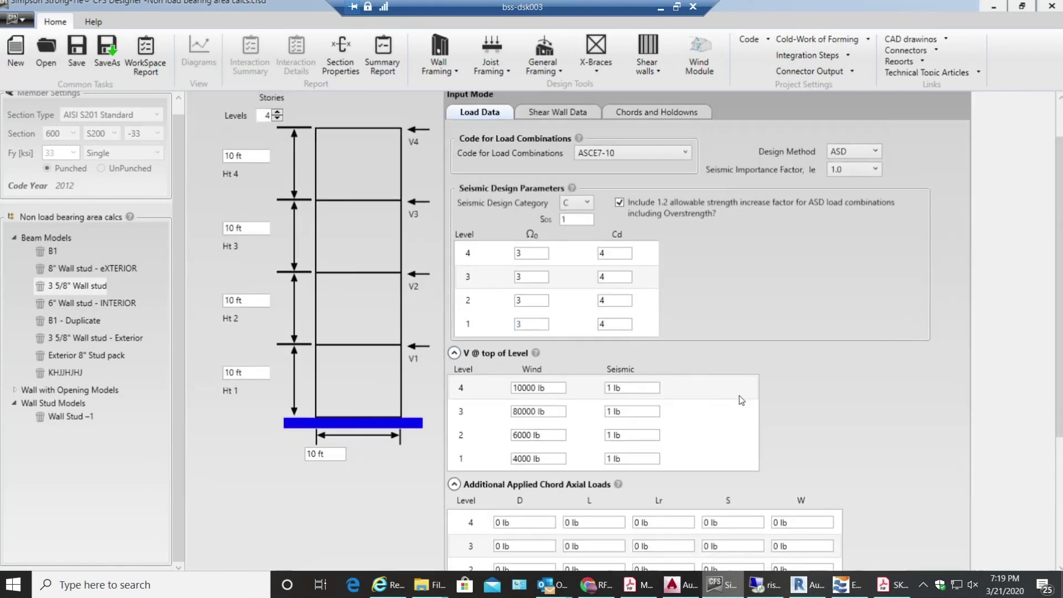
scroll(739, 396, "down", 4)
scroll(1051, 301, "down", 2)
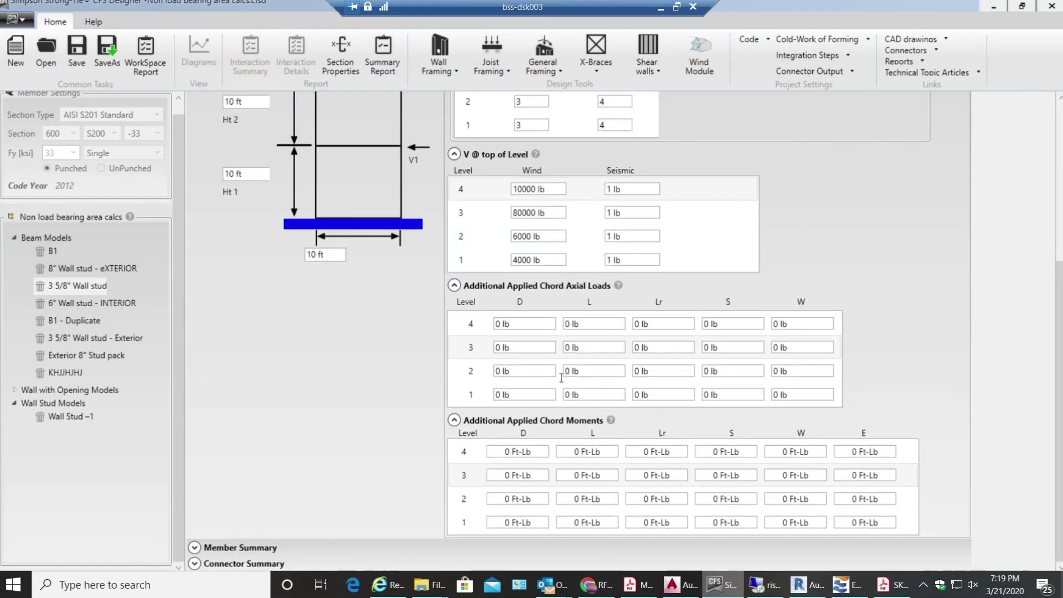
left_click(454, 284)
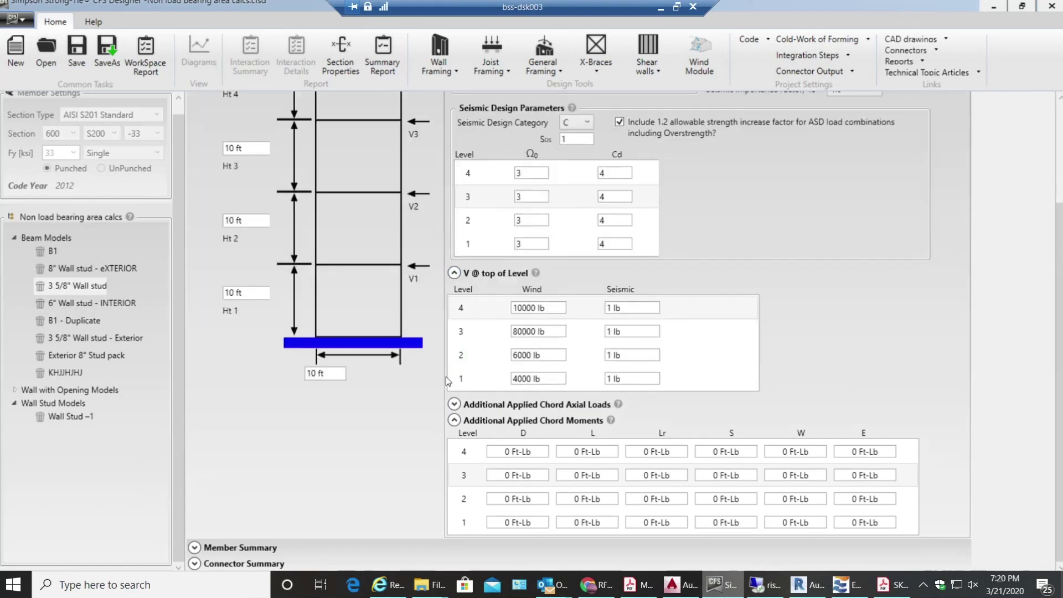
left_click(455, 273)
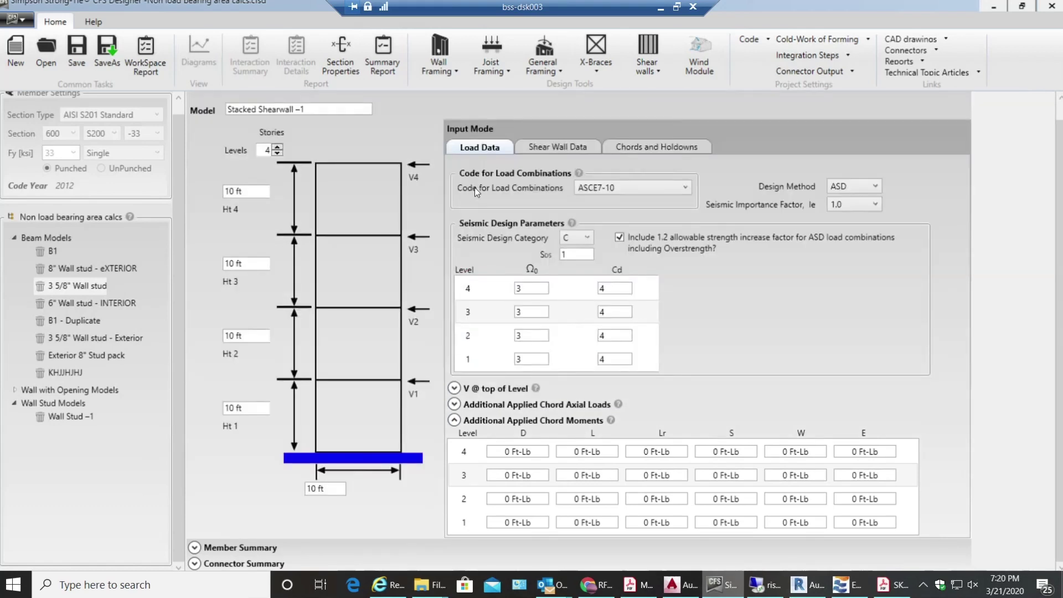
left_click(559, 149)
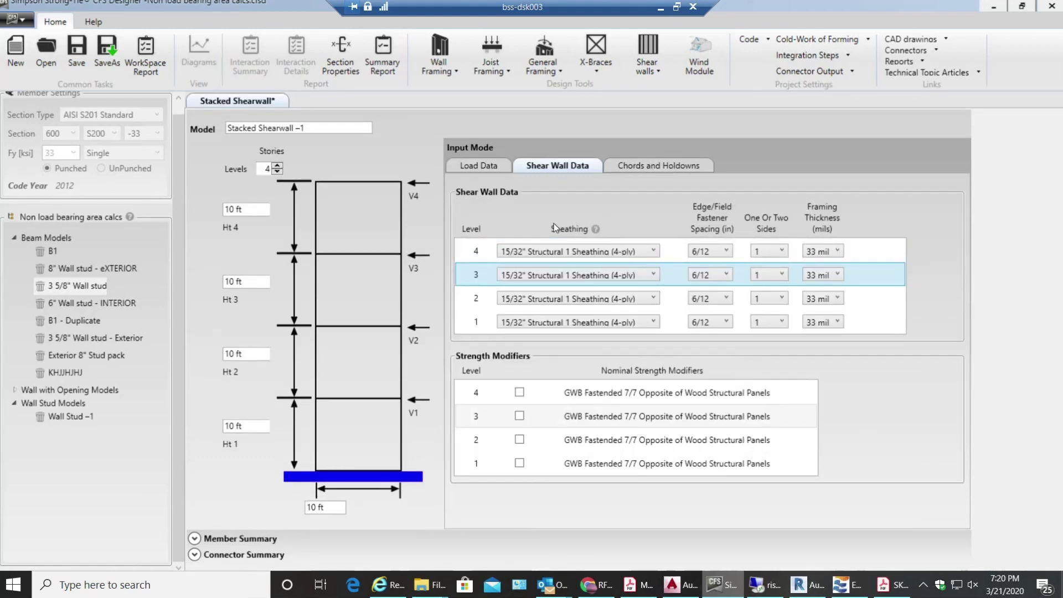
Step: Choose 0.033" Steel Sheet sheathing for levels 4, 3, 2 and 1
left_click(609, 250)
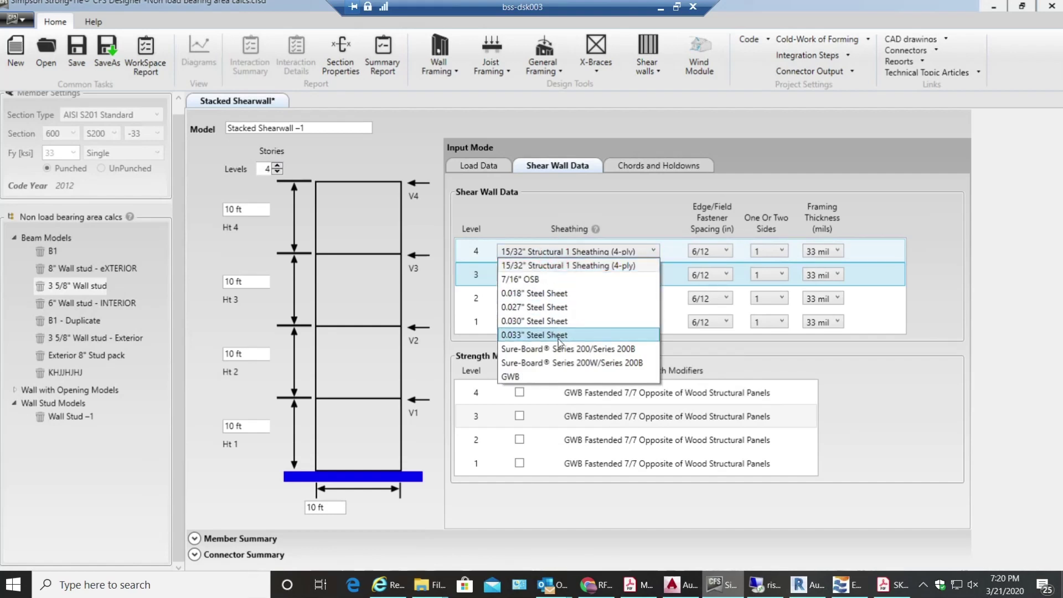
left_click(559, 335)
left_click(576, 275)
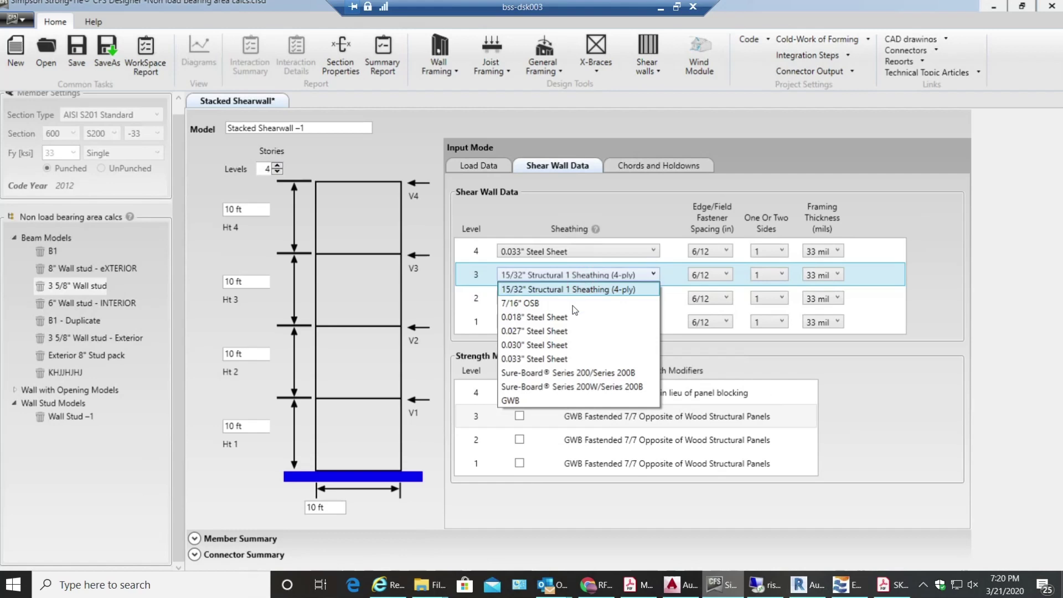
left_click(569, 372)
left_click(565, 276)
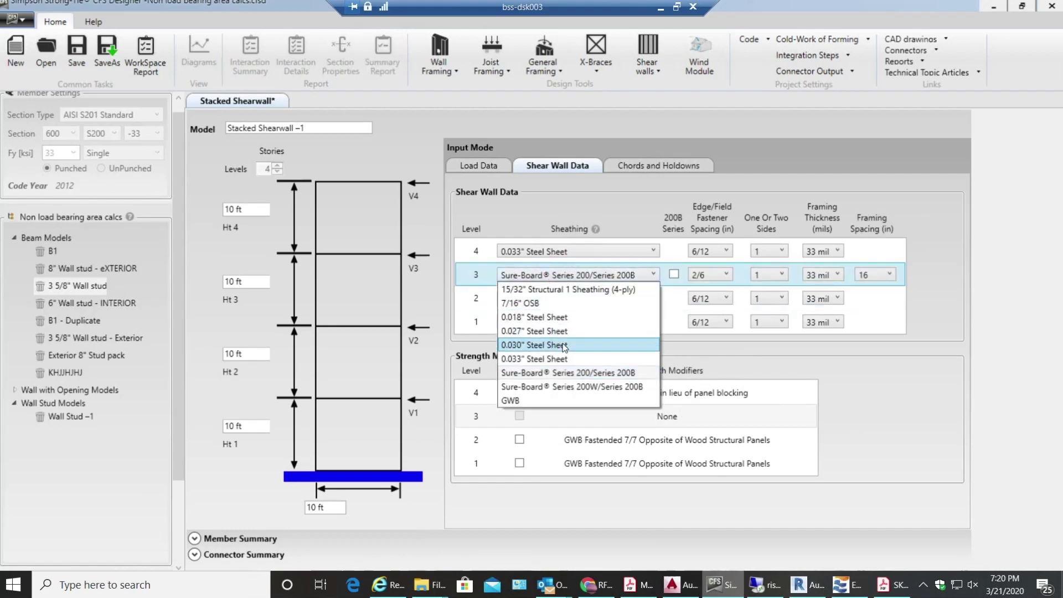
left_click(565, 359)
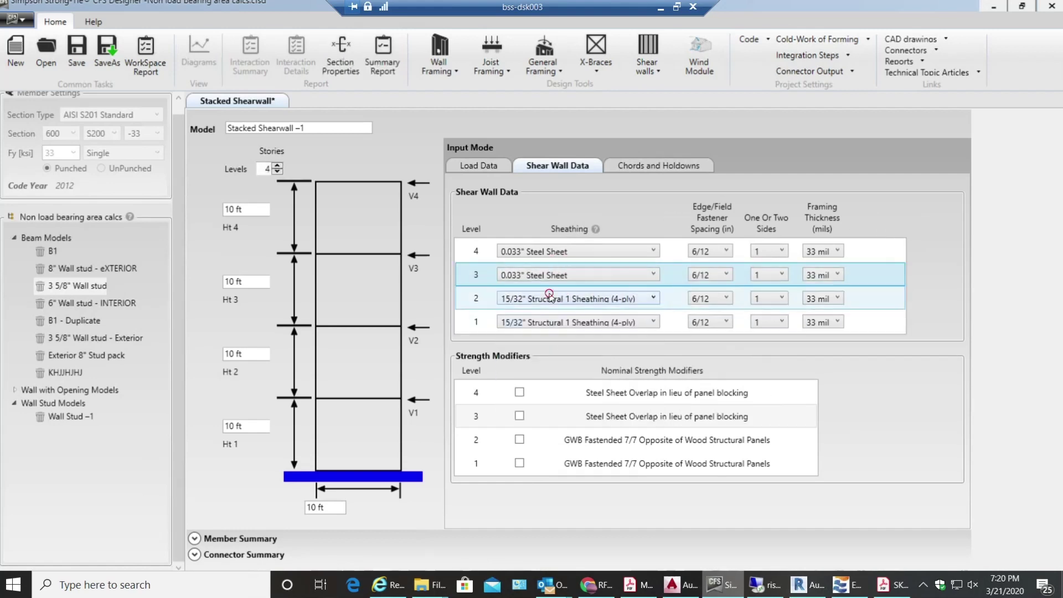
left_click(549, 295)
left_click(556, 382)
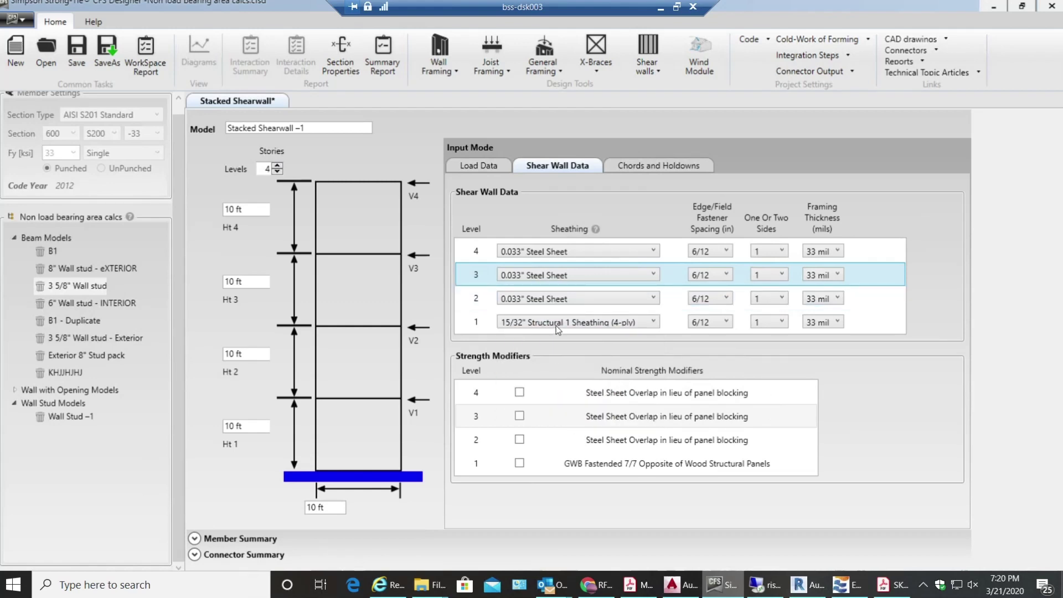
left_click(556, 325)
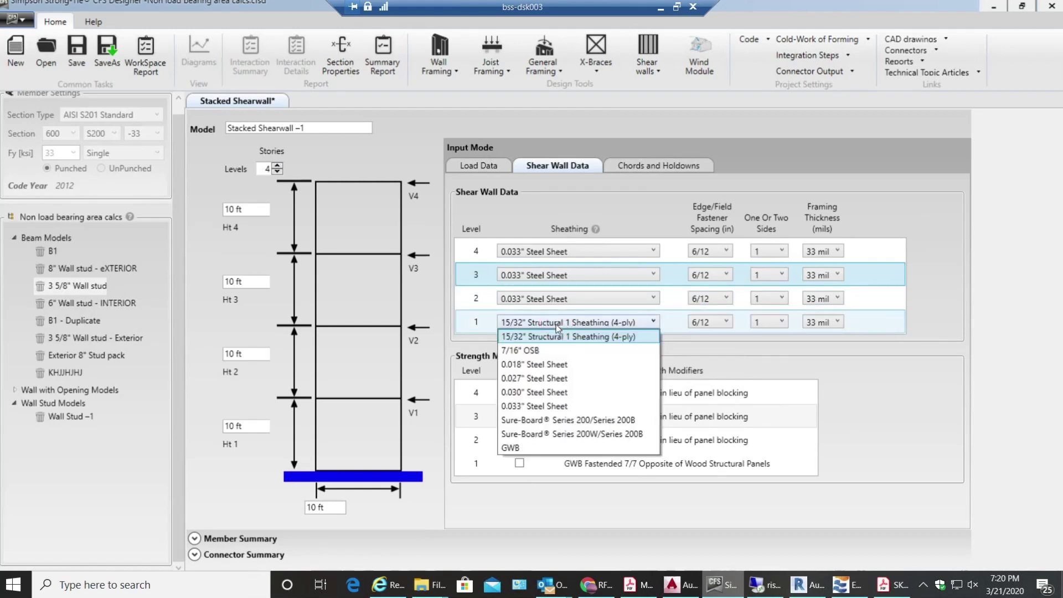
left_click(565, 407)
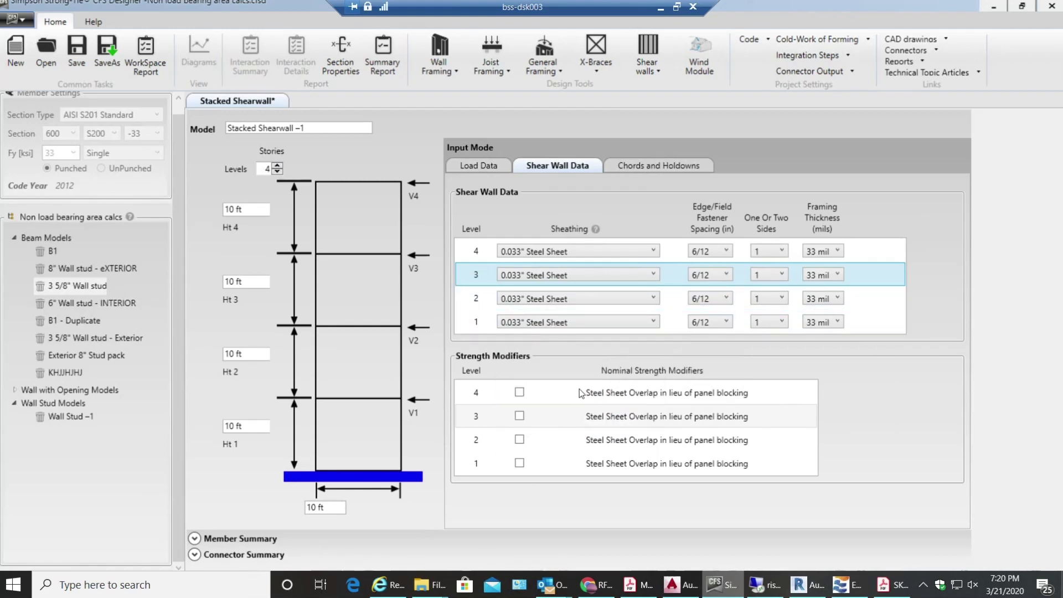
left_click(773, 247)
Step: Set One Or Two Sides to 2 for all four levels
left_click(776, 283)
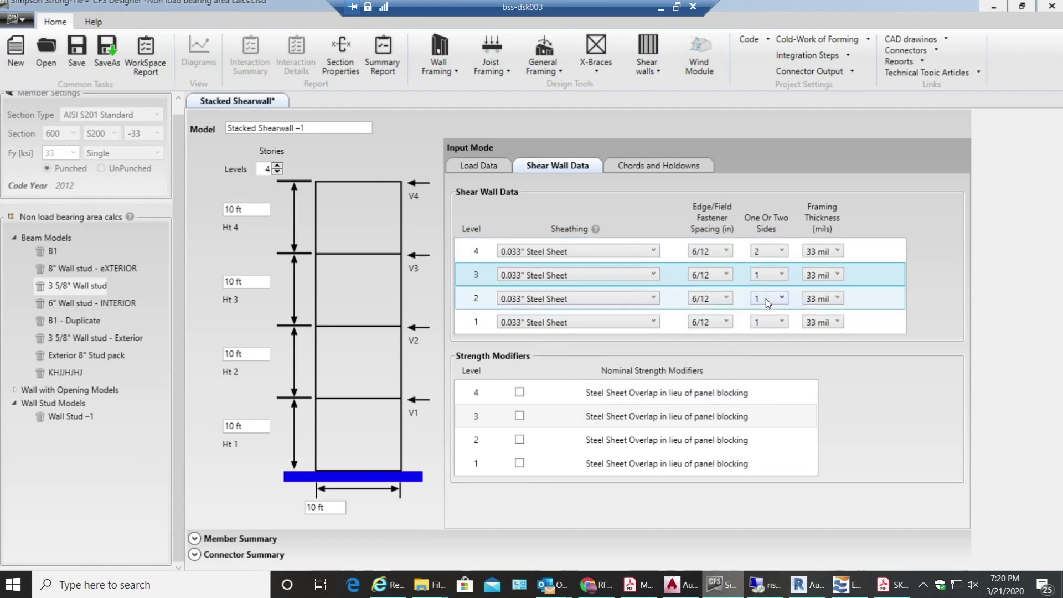
left_click(767, 276)
left_click(766, 301)
left_click(767, 298)
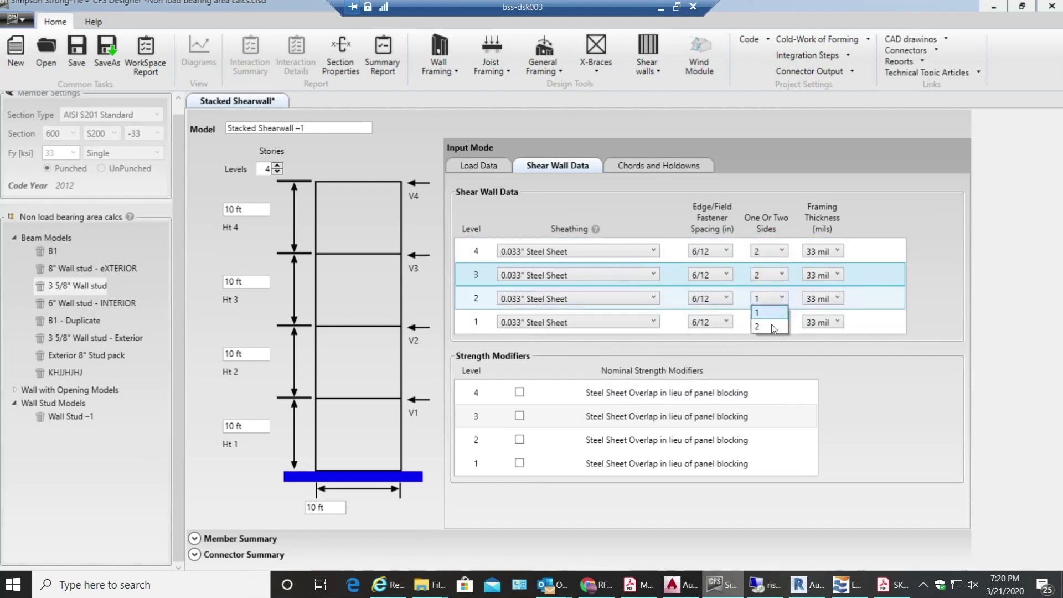
left_click(774, 327)
left_click(773, 322)
left_click(776, 350)
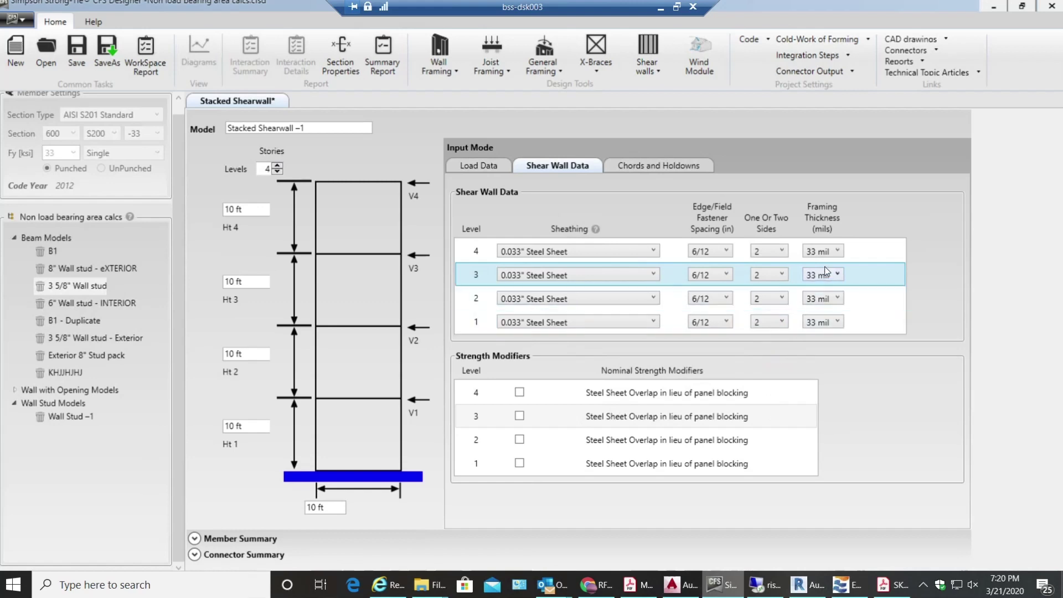
Step: Set framing thickness to 54 mil on levels 4 through 1
left_click(823, 253)
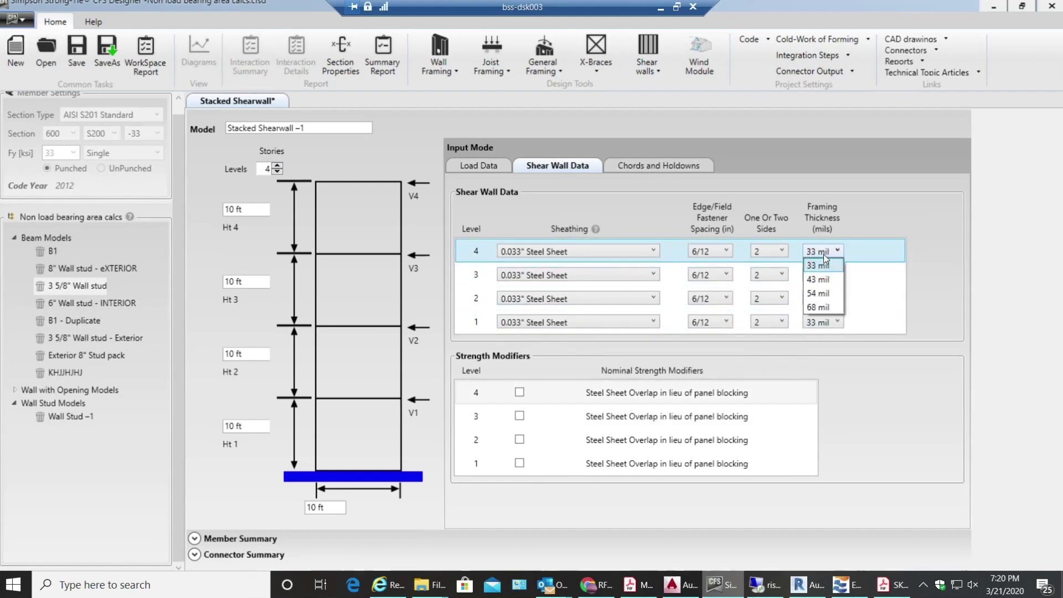
left_click(823, 253)
left_click(823, 253)
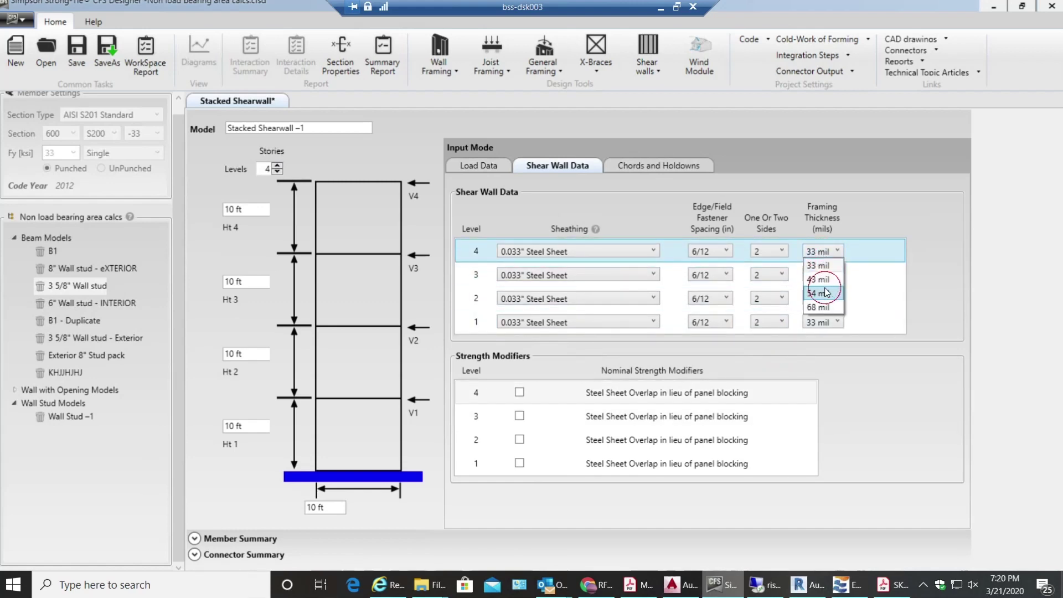
left_click(819, 292)
left_click(823, 276)
left_click(829, 314)
left_click(820, 300)
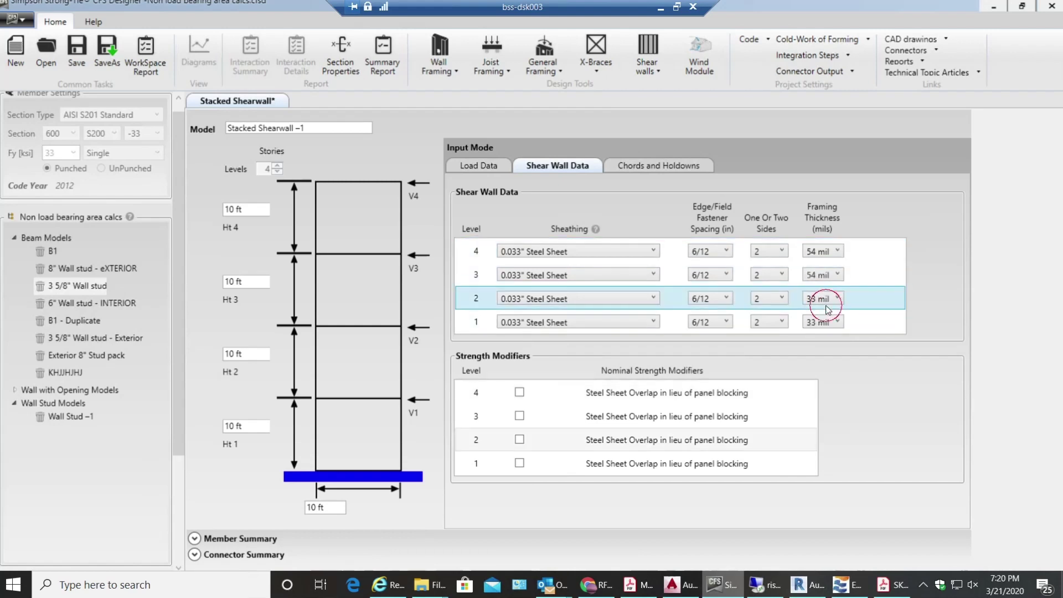
left_click(822, 299)
left_click(827, 341)
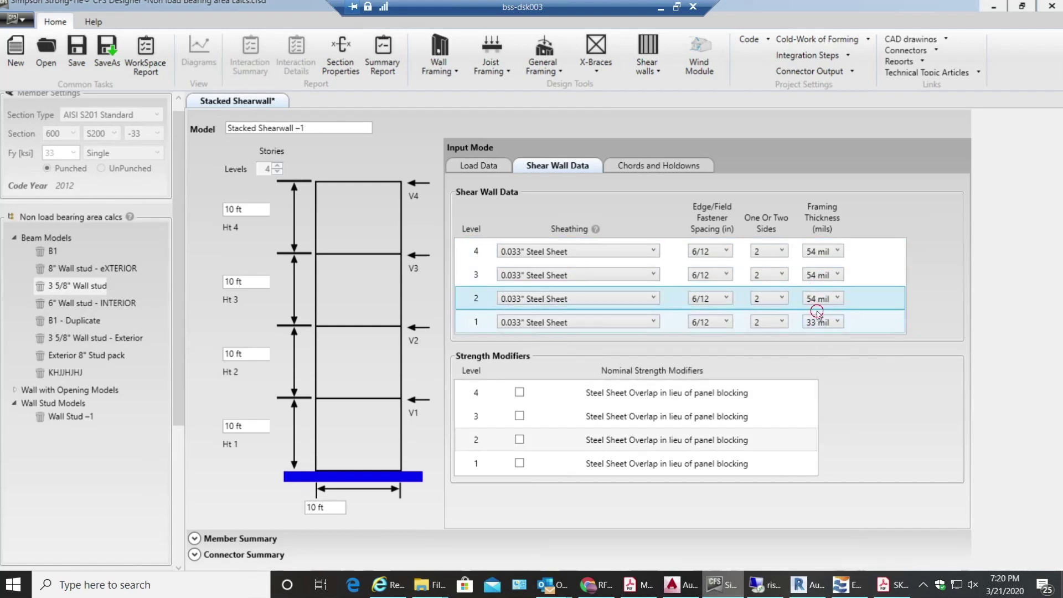
left_click(818, 321)
left_click(820, 322)
left_click(827, 366)
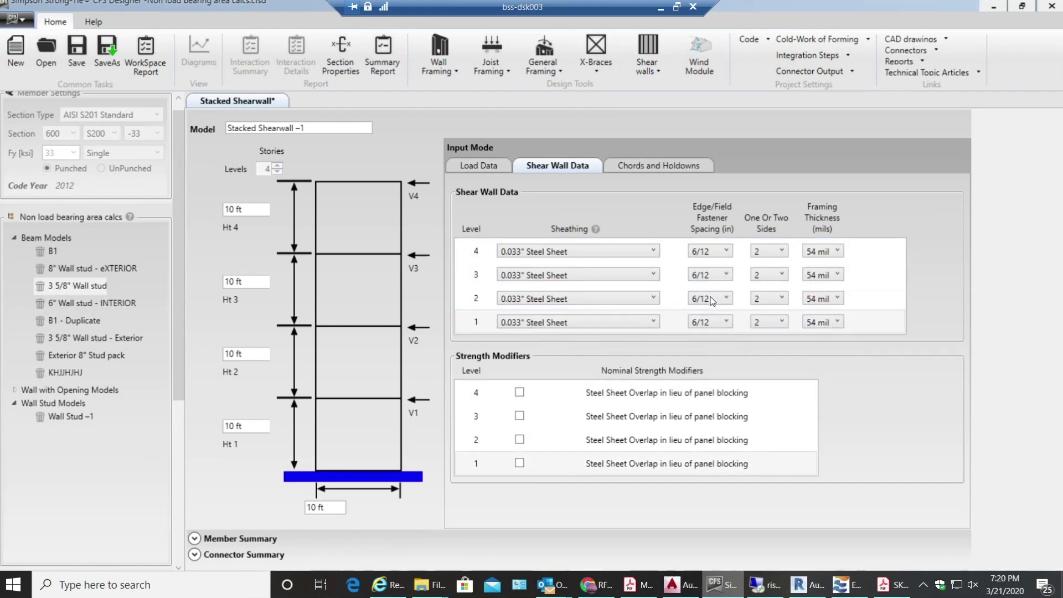
Step: Set edge/field fastener spacing to 4/12 on levels 4 through 1
left_click(716, 252)
left_click(715, 252)
left_click(713, 279)
left_click(715, 275)
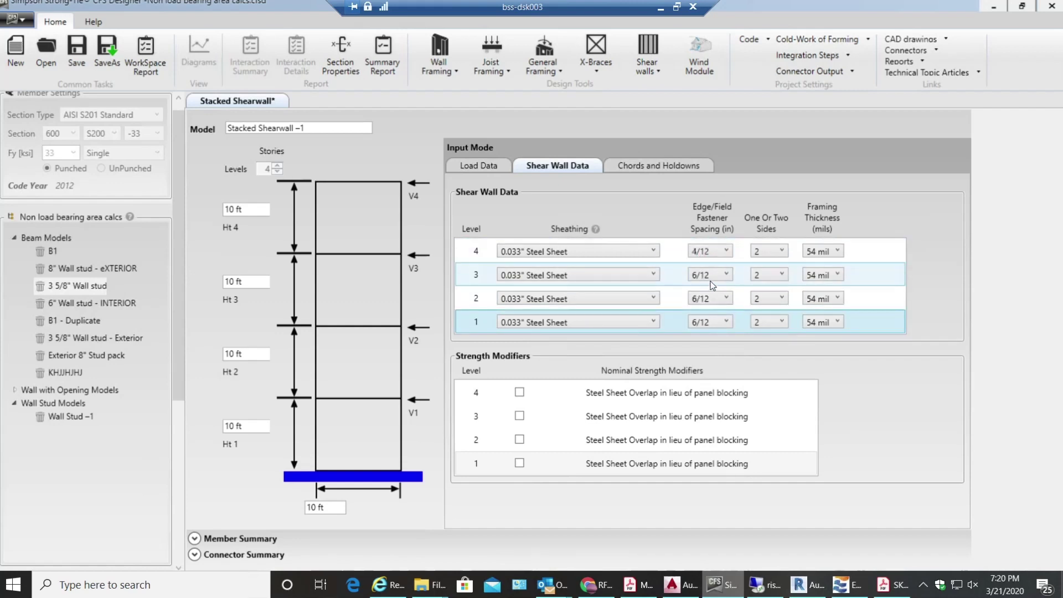
left_click(714, 275)
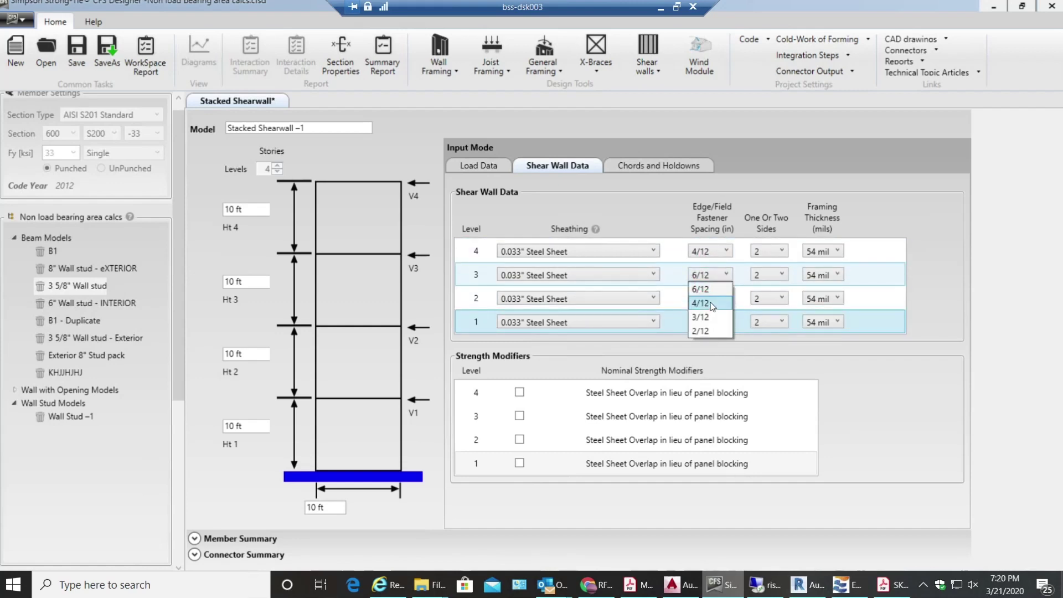
left_click(713, 304)
left_click(714, 300)
left_click(700, 340)
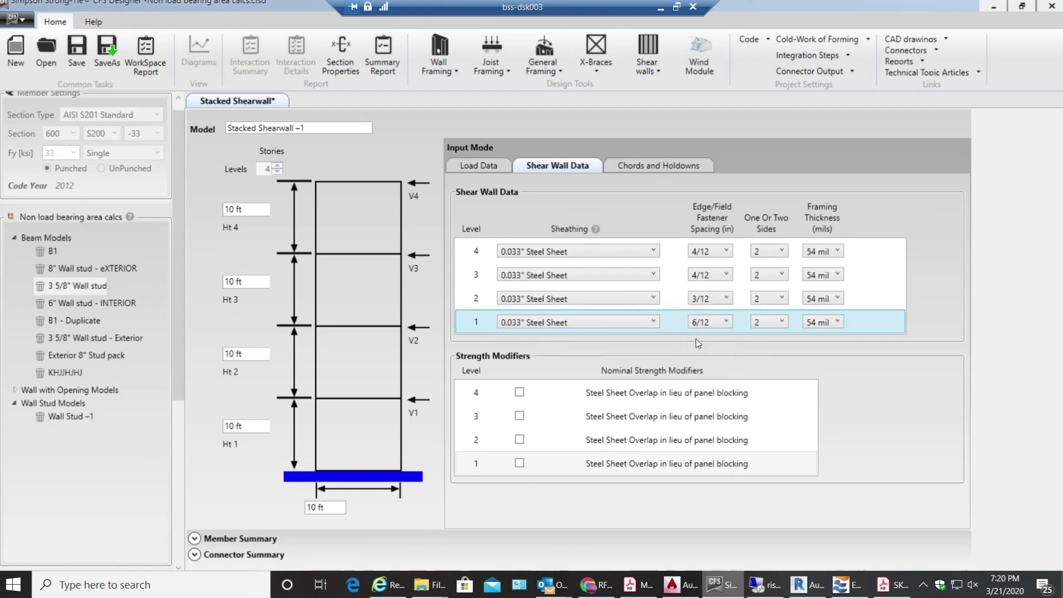
left_click(705, 322)
left_click(705, 321)
left_click(709, 298)
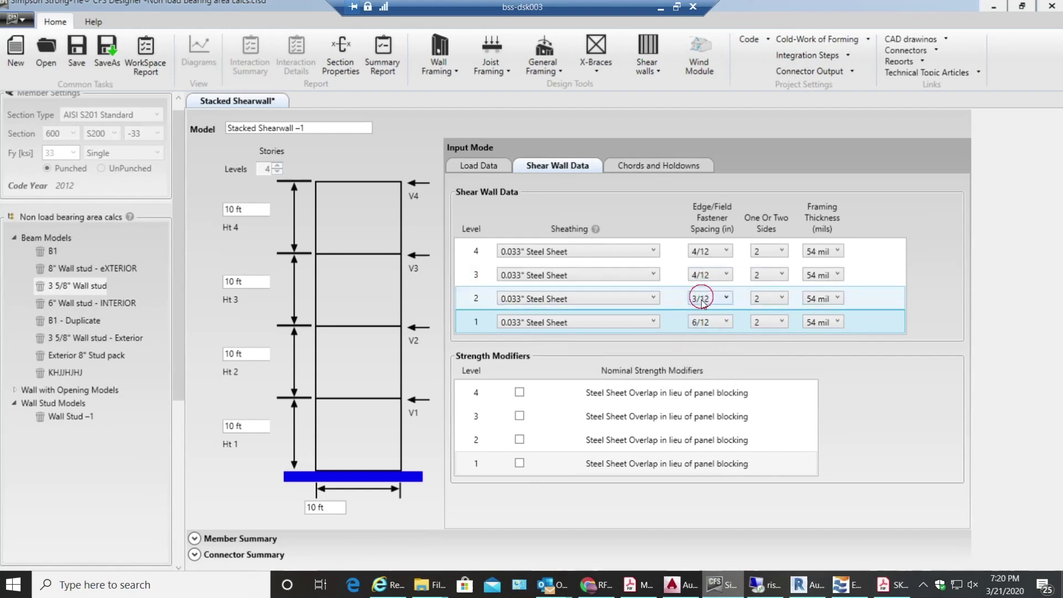
left_click(708, 298)
left_click(701, 327)
left_click(700, 323)
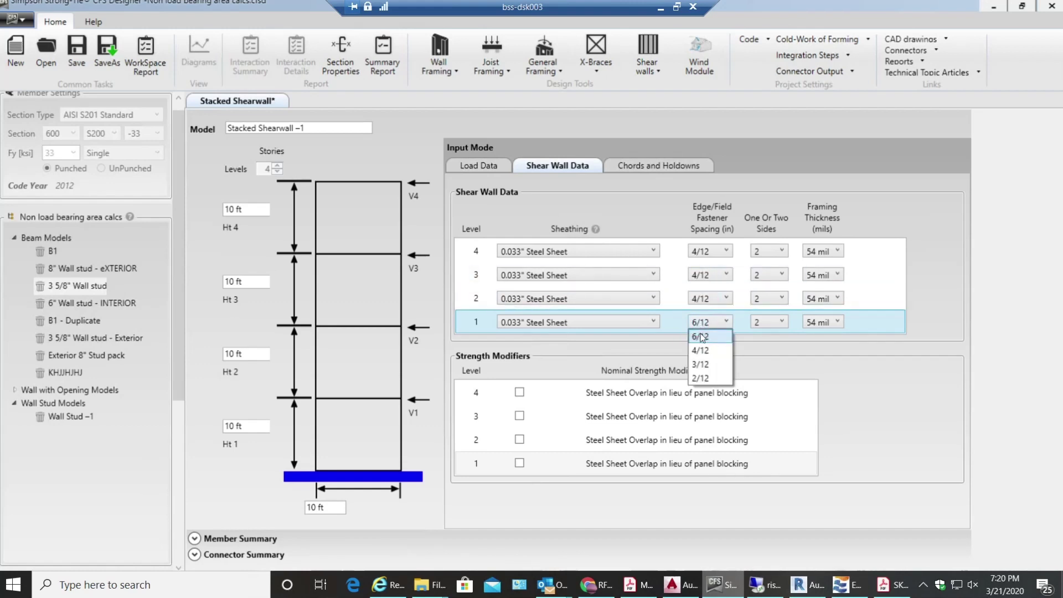
left_click(702, 350)
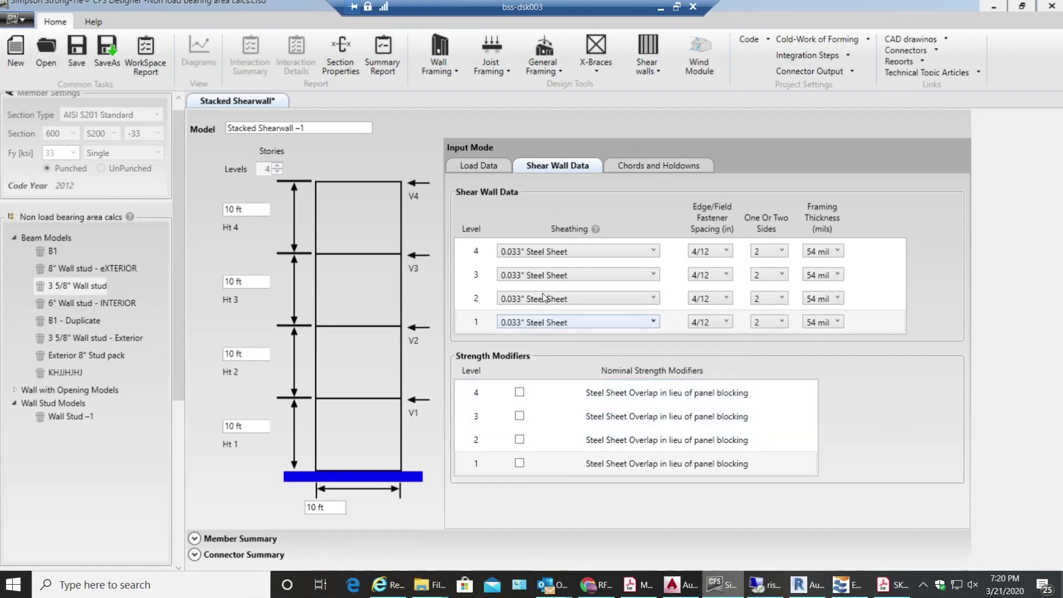
Step: Expand the Member Summary results and review them
left_click(194, 539)
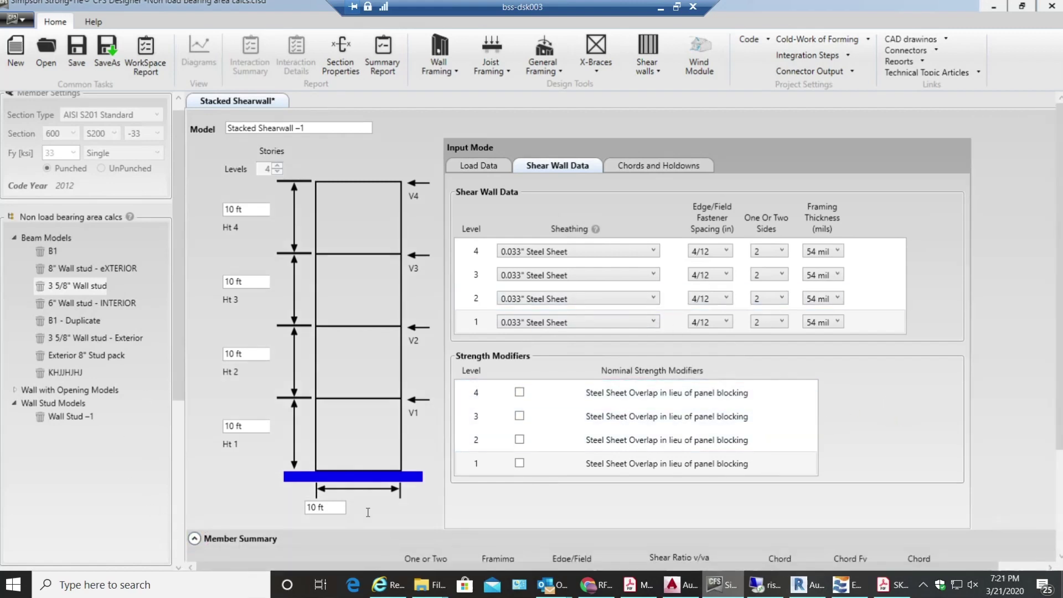
scroll(762, 478, "down", 4)
scroll(759, 473, "down", 1)
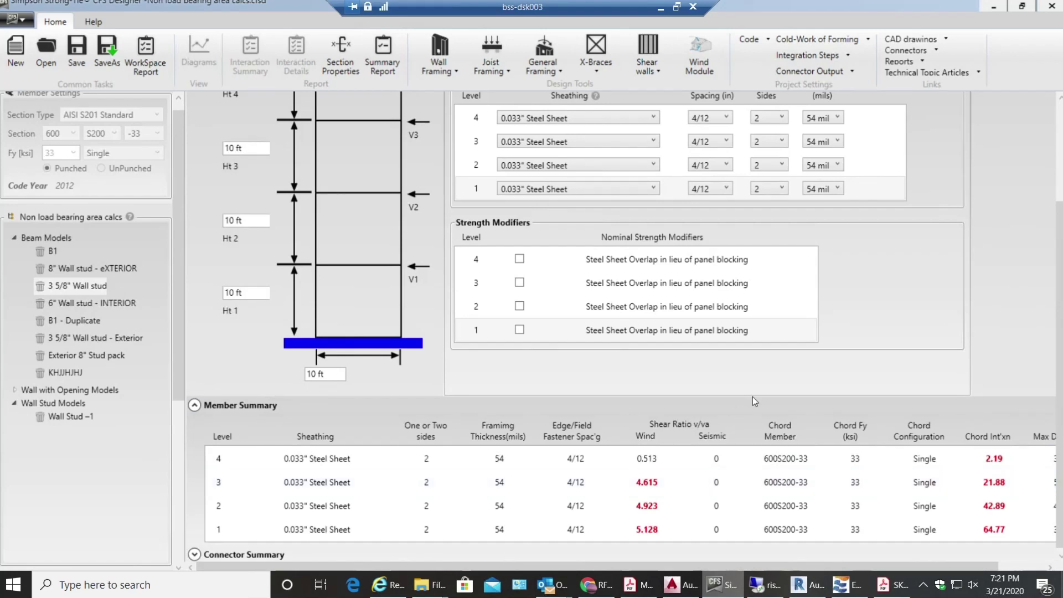
scroll(853, 349, "up", 4)
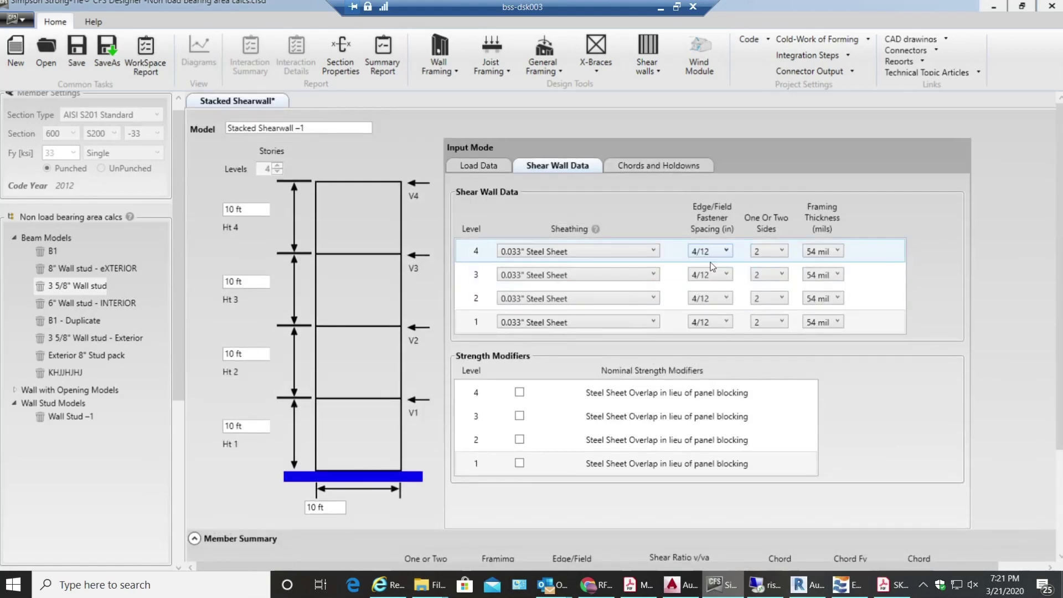
Step: Change level 3's fastener spacing to 2/12
left_click(720, 275)
left_click(714, 320)
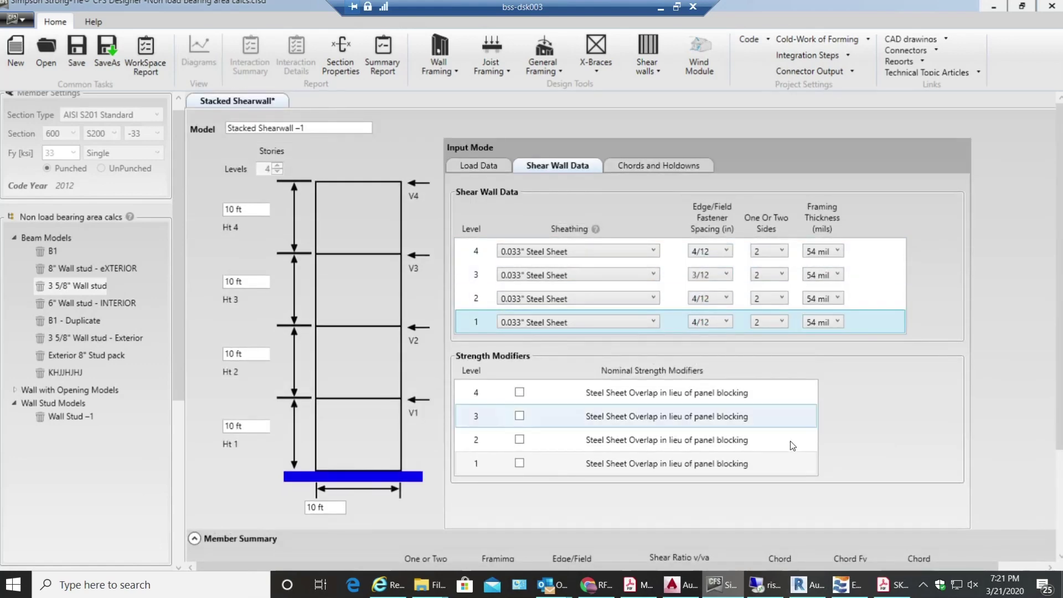
scroll(923, 446, "down", 2)
scroll(936, 443, "down", 2)
scroll(857, 331, "up", 1)
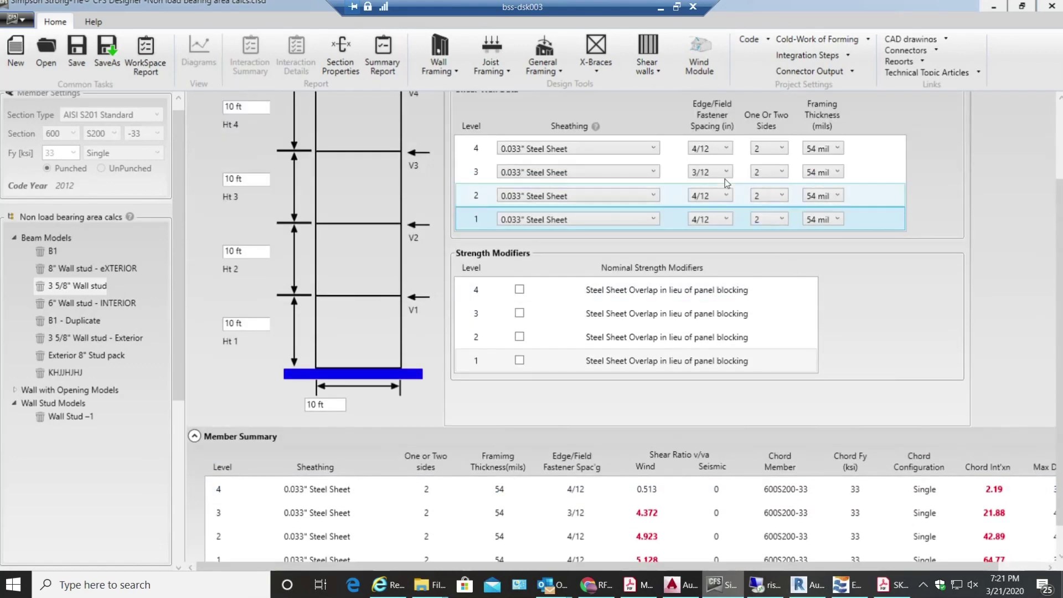
left_click(726, 175)
left_click(730, 228)
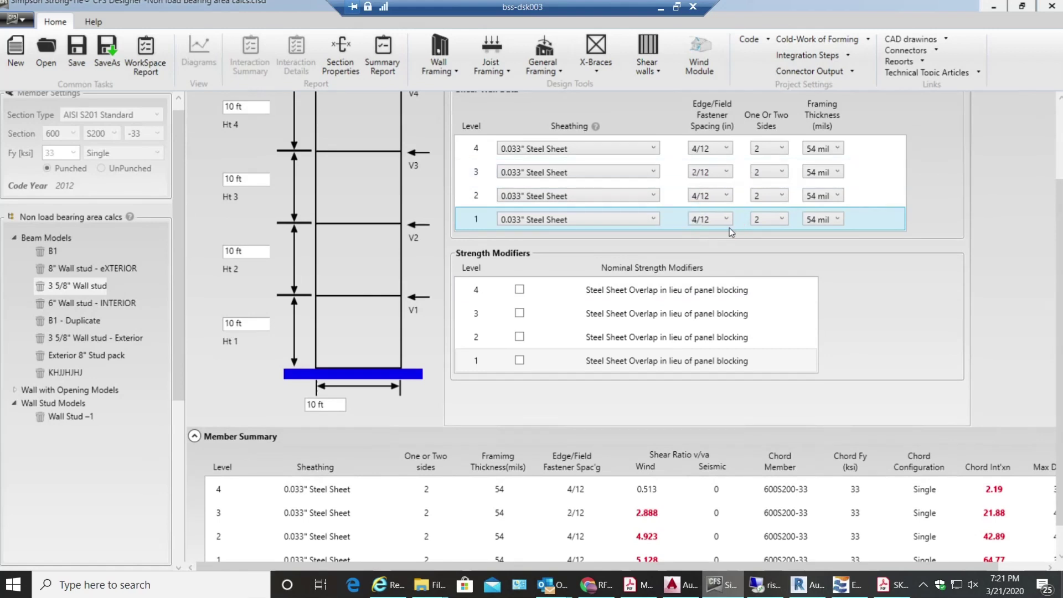
Step: Try Sure-Board Series 200W/200B sheathing on level 3, then revert to 0.033" Steel Sheet
left_click(646, 173)
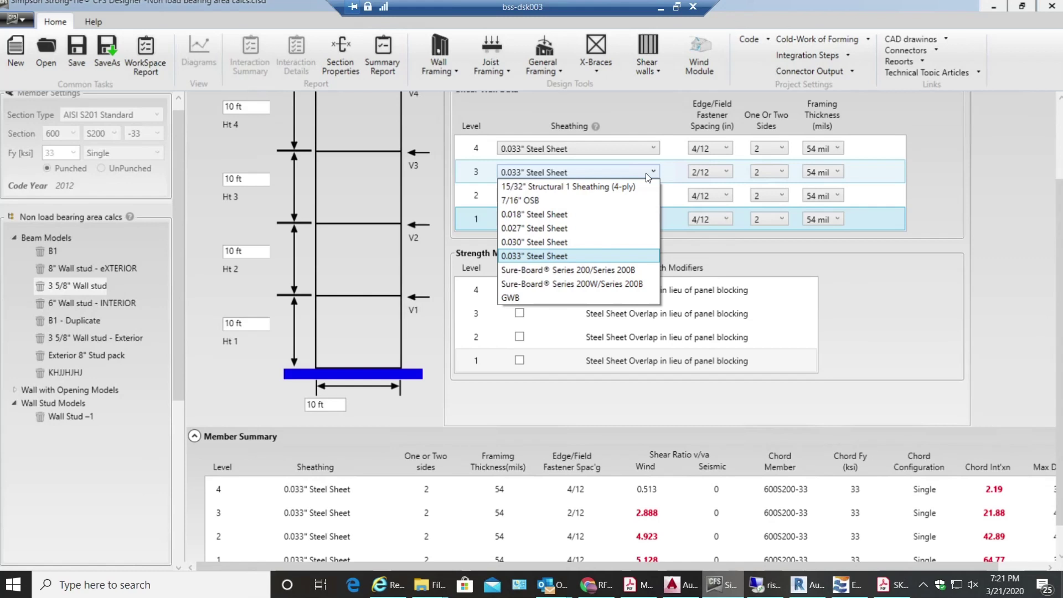
left_click(645, 173)
left_click(645, 173)
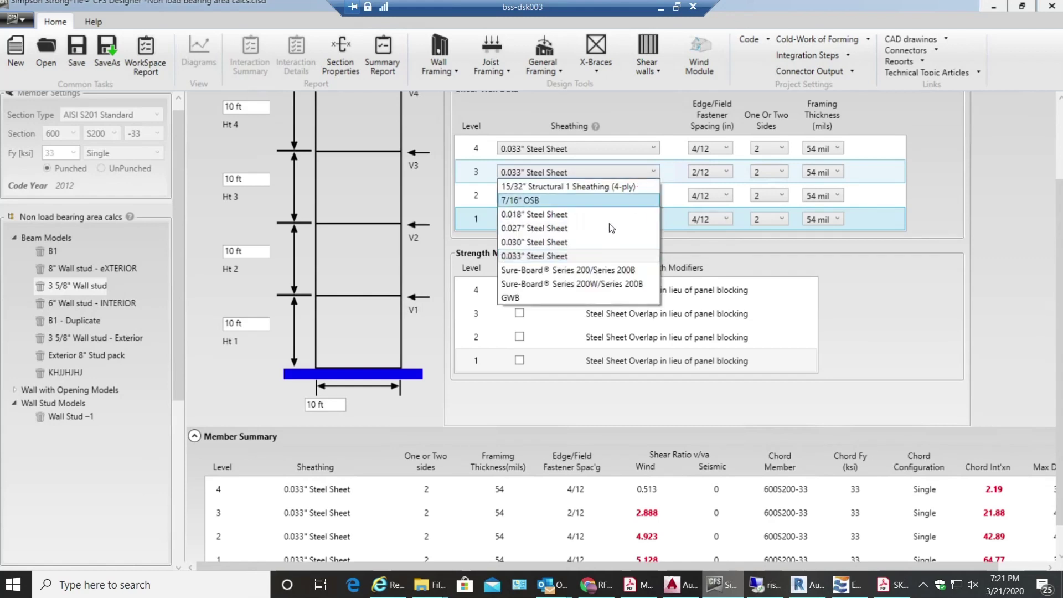
left_click(619, 283)
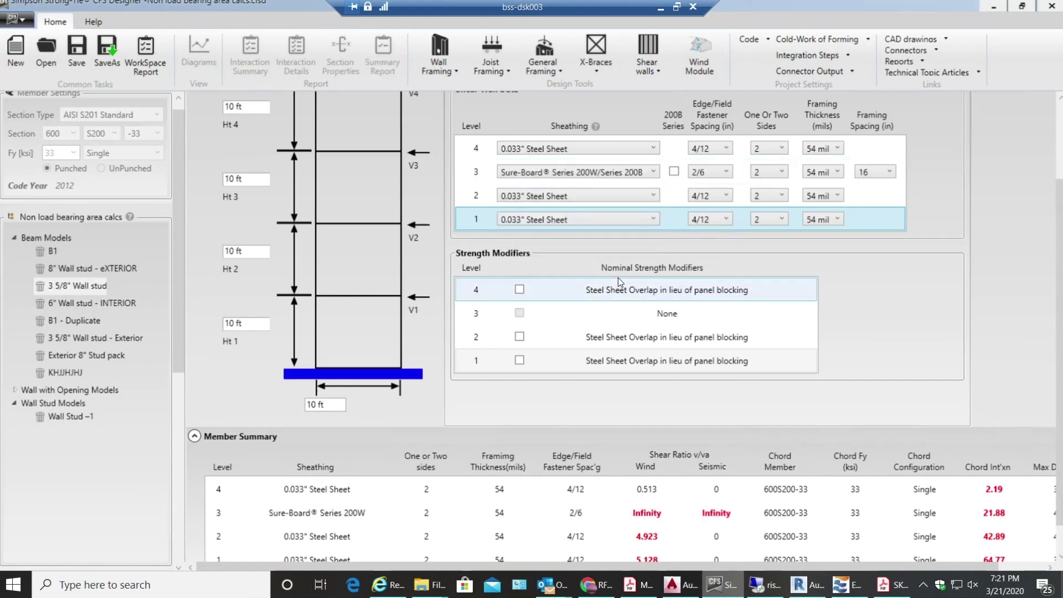
left_click(611, 174)
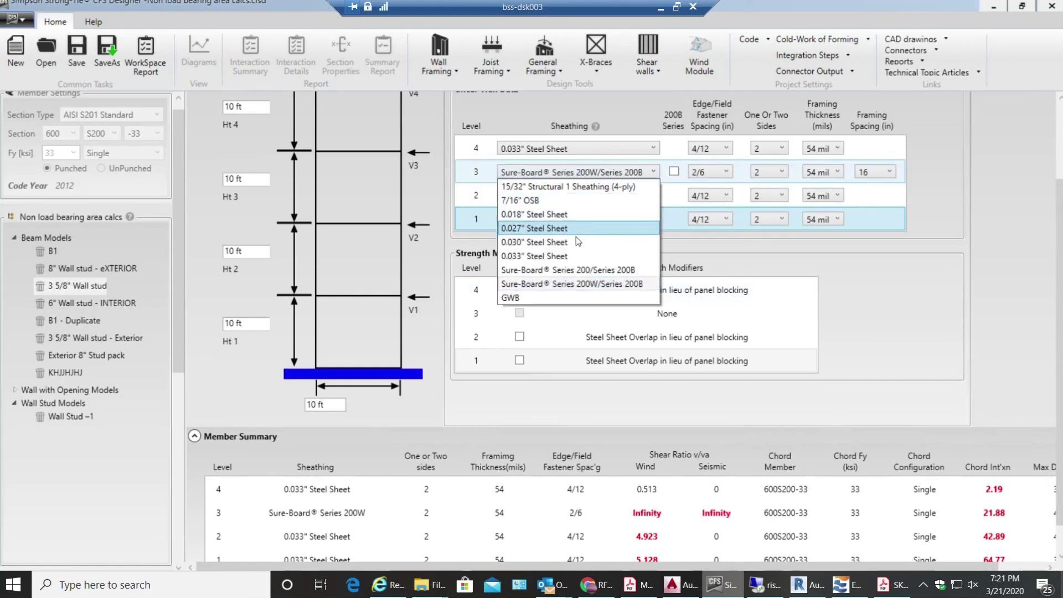
left_click(578, 258)
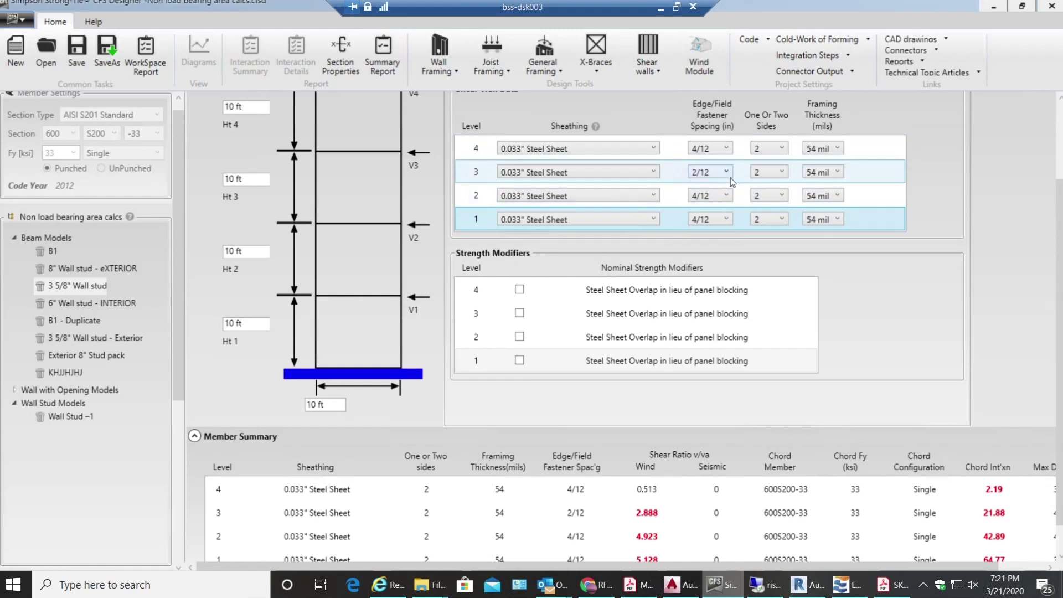
scroll(358, 224, "up", 3)
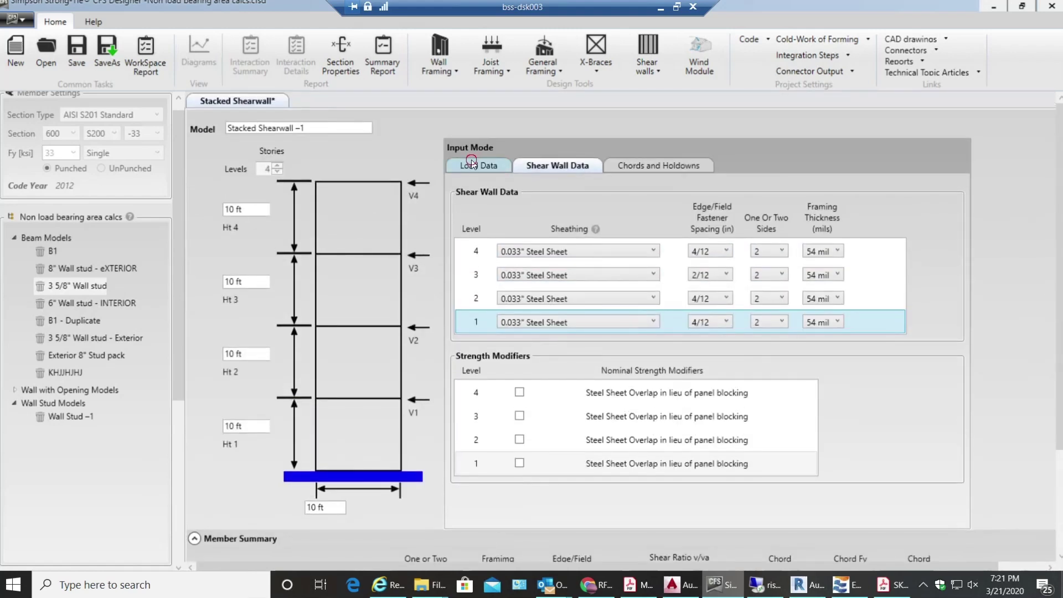
left_click(471, 163)
Step: Expand the story shear loads and set level 4 and 3 wind loads to 5000 and 4000 lb
scroll(498, 376, "down", 1)
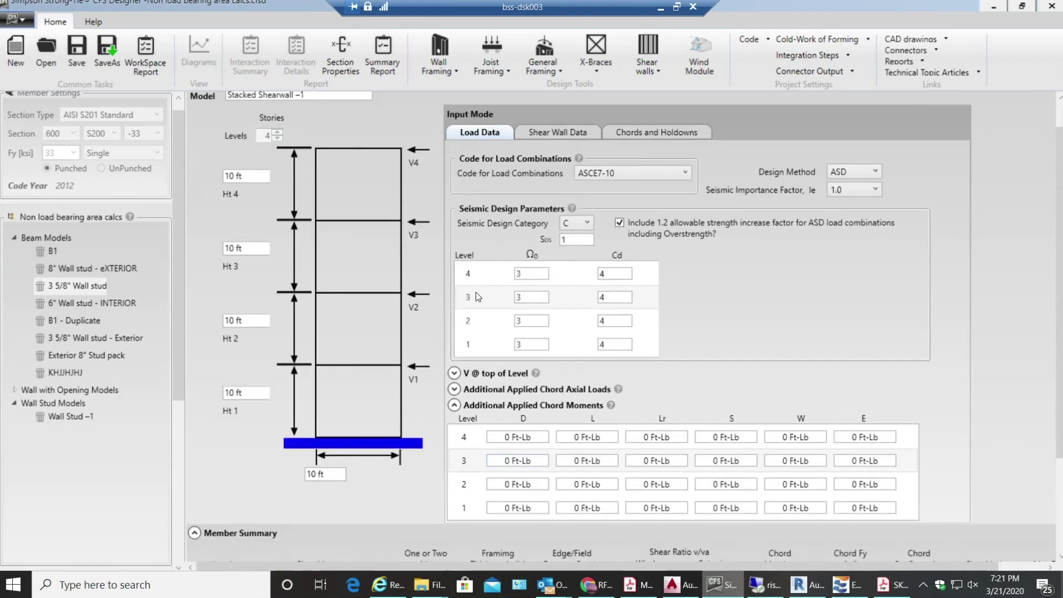
scroll(458, 372, "down", 1)
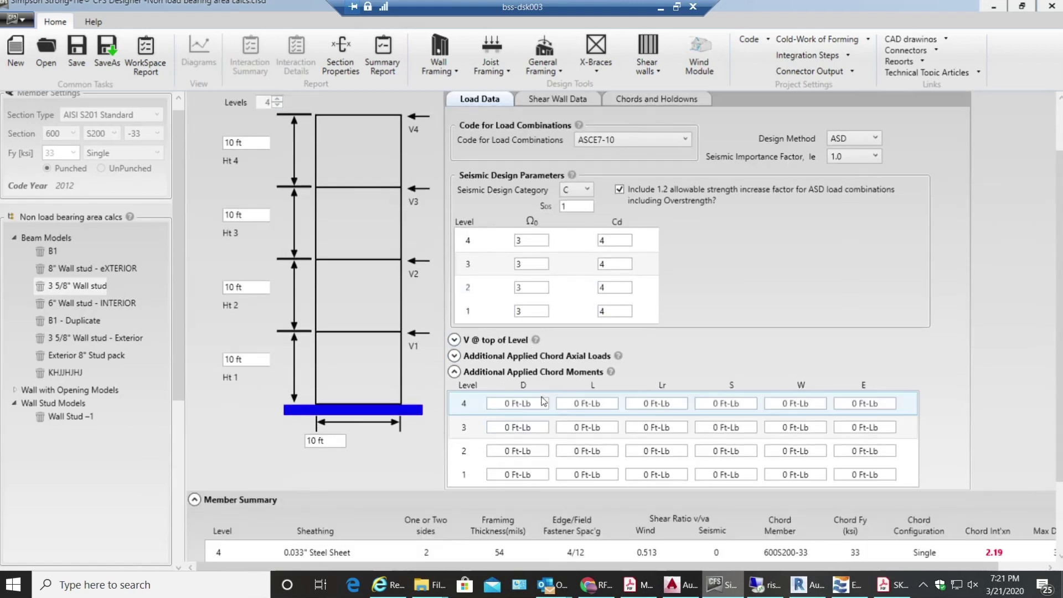
left_click(454, 339)
left_click(546, 379)
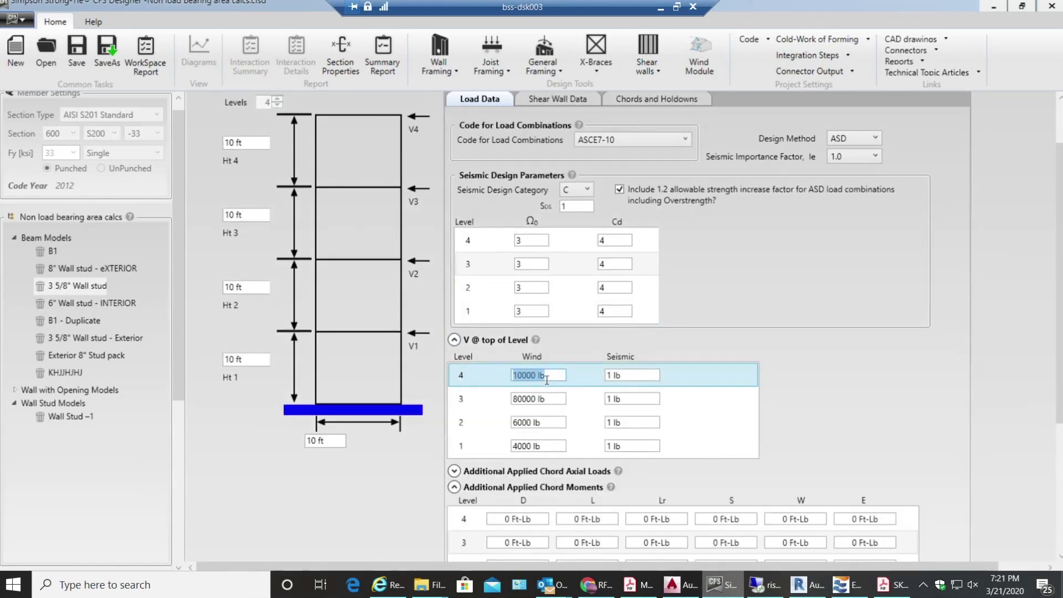
type("5000")
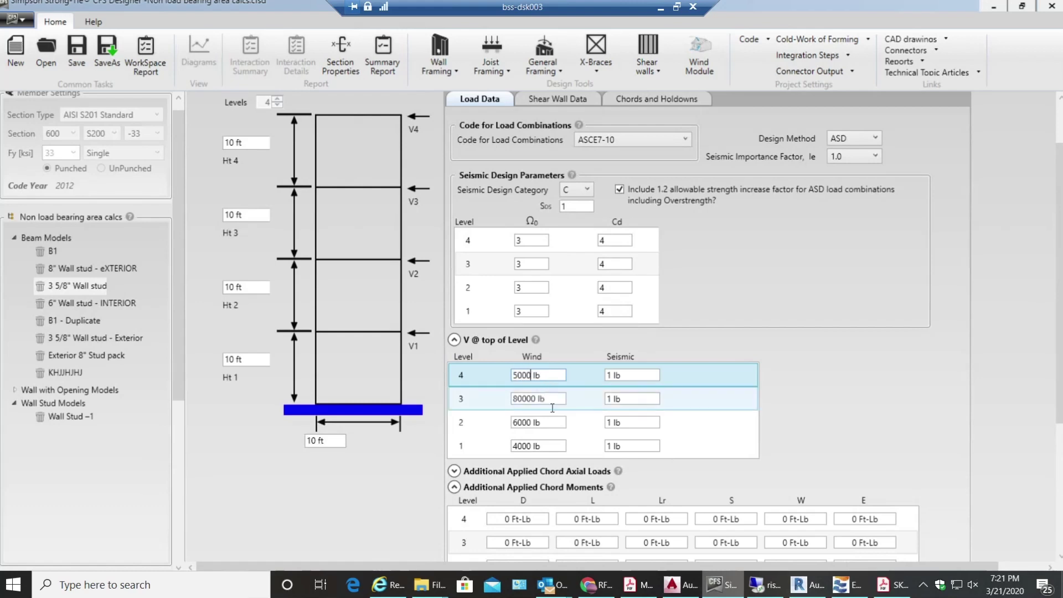
left_click(552, 398)
type("4")
Step: Set the level 2 and level 1 wind loads to 3000 and 2000 lb
left_click(556, 422)
type("30")
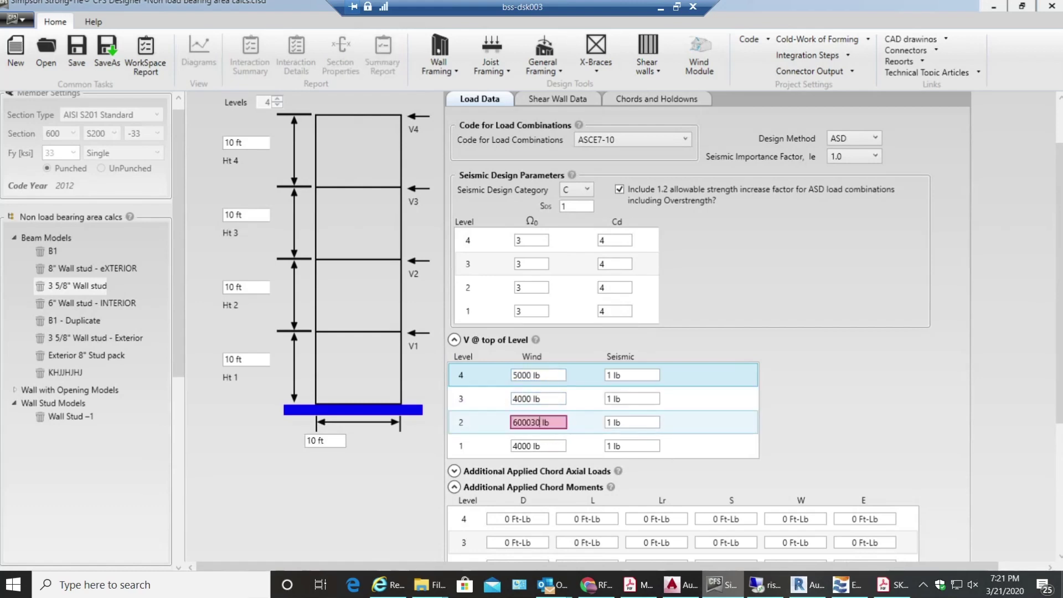
type("0")
triple_click(556, 422)
type("3000")
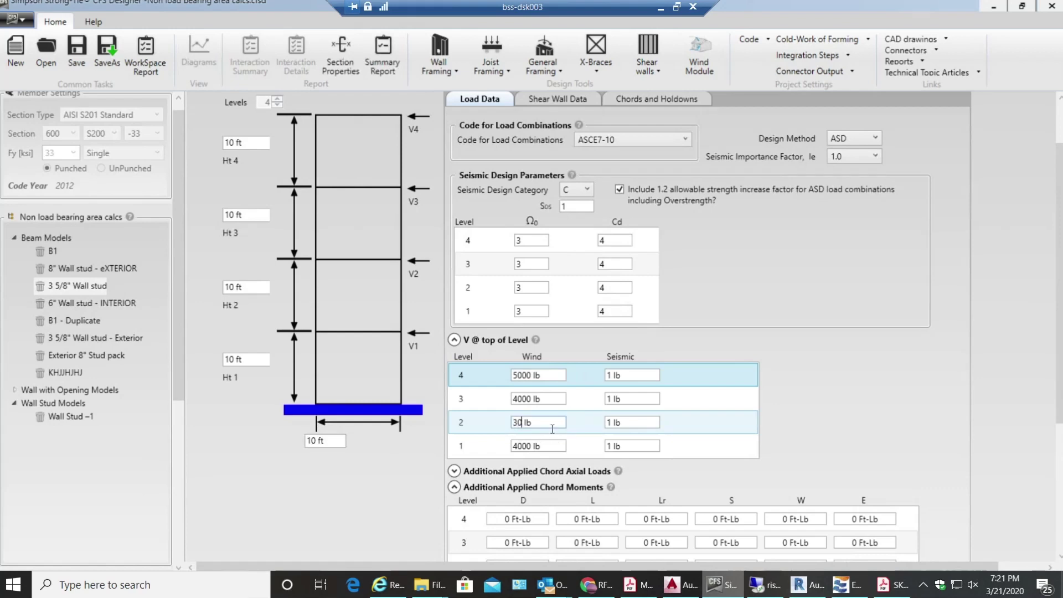
key("Tab")
double_click(551, 445)
type("200")
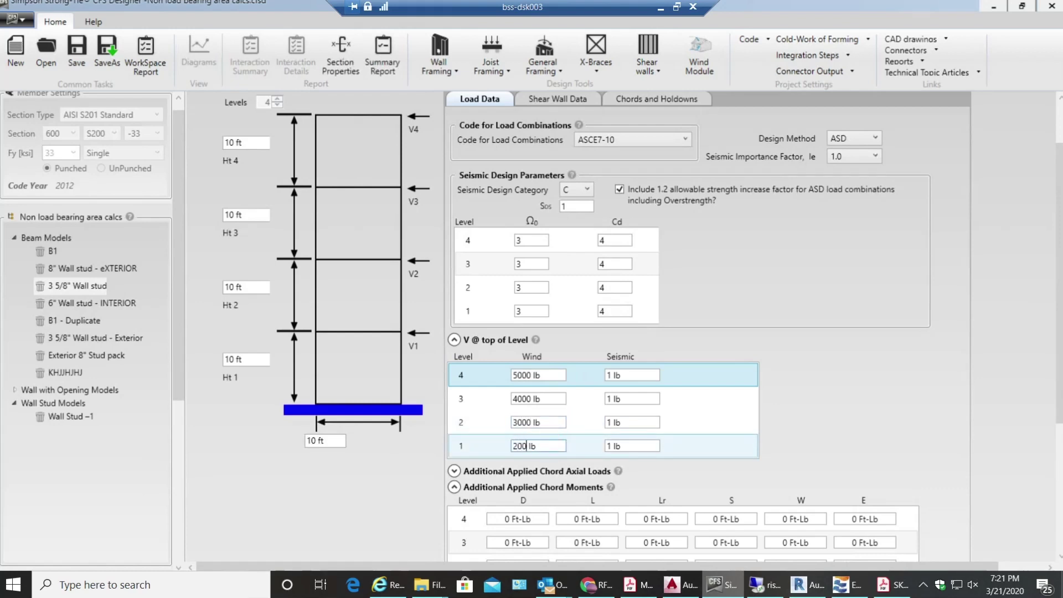
type("0")
double_click(547, 425)
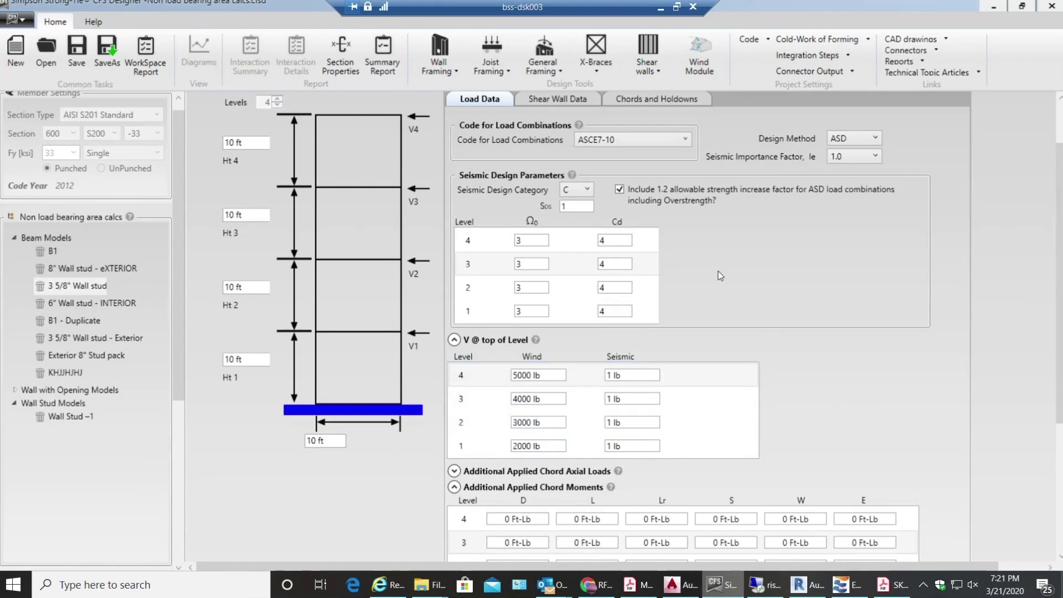
left_click(581, 102)
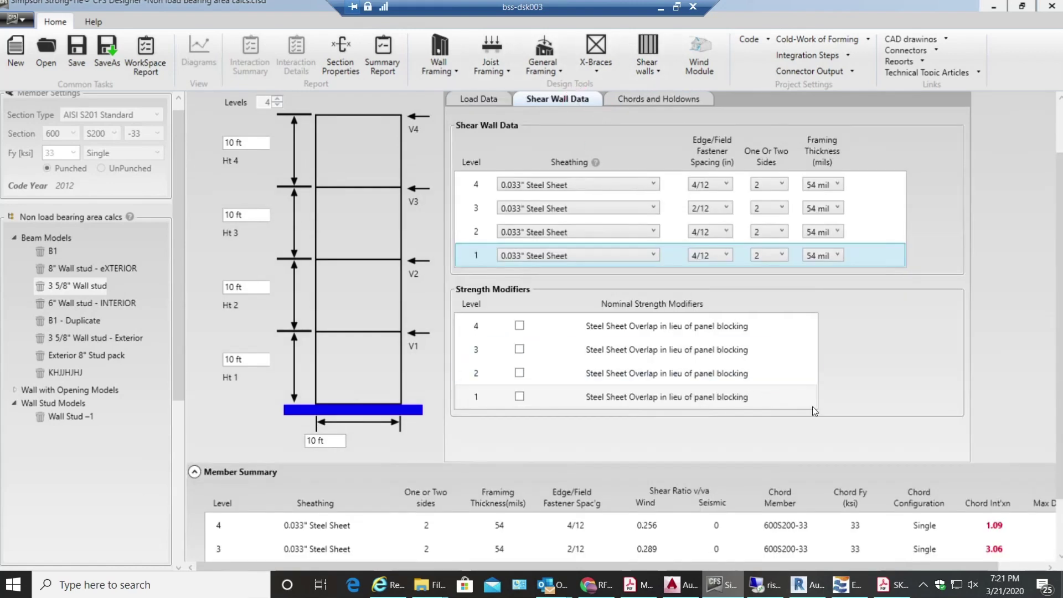
Step: Choose 4/12 in level 3's Edge/Field Fastener Spacing dropdown, replacing 2/12
scroll(1055, 366, "down", 2)
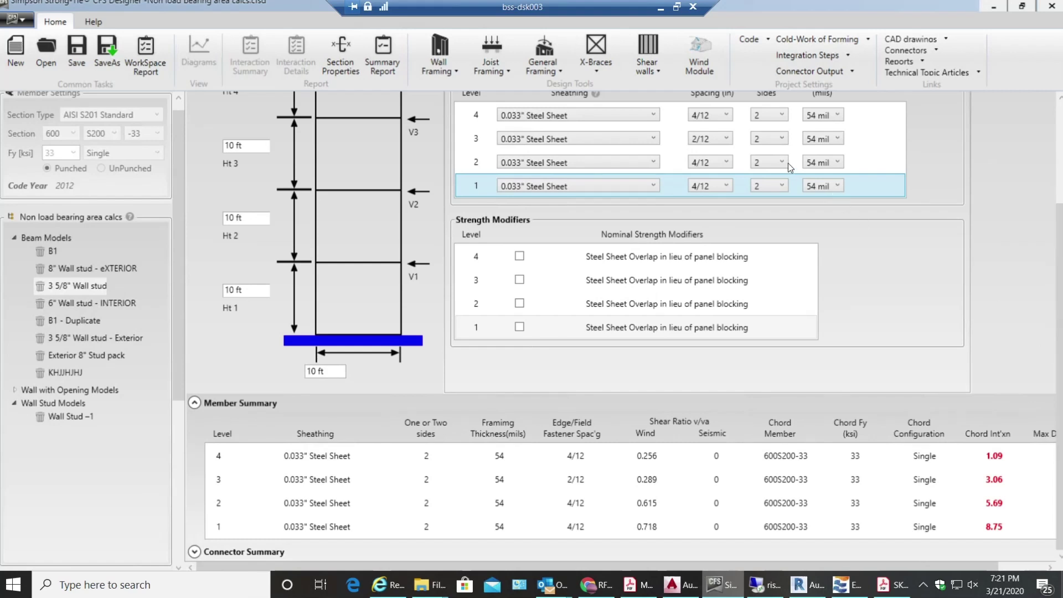
left_click(705, 139)
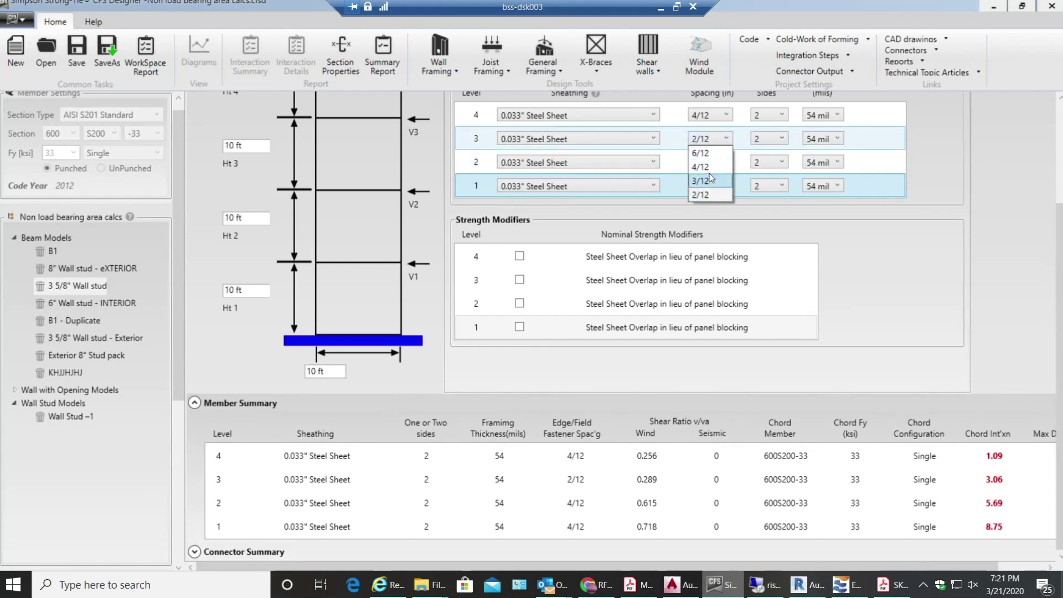
left_click(708, 167)
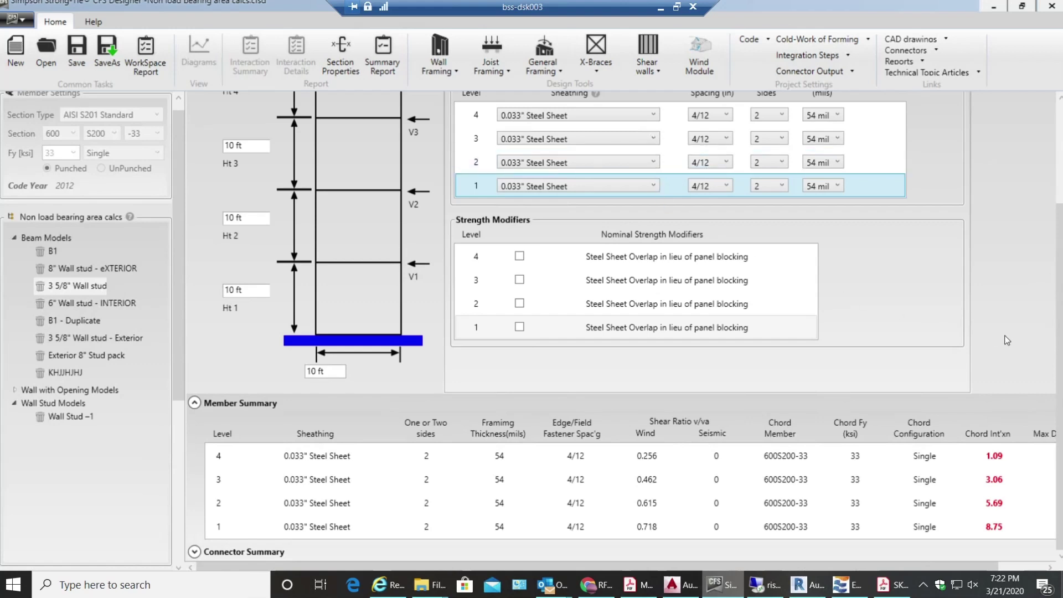
scroll(1041, 388, "up", 1)
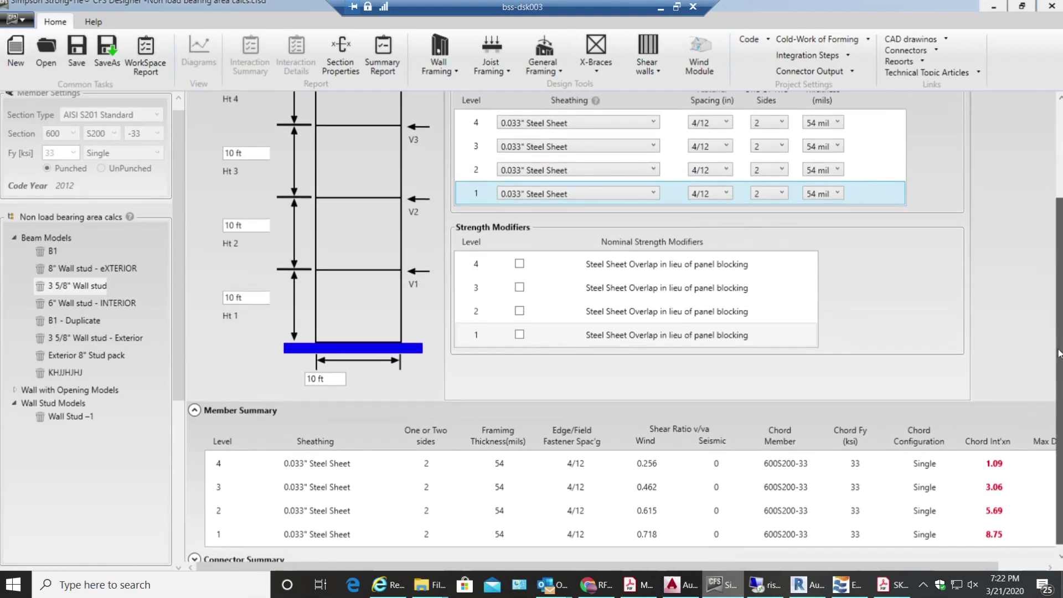
scroll(1006, 476, "down", 1)
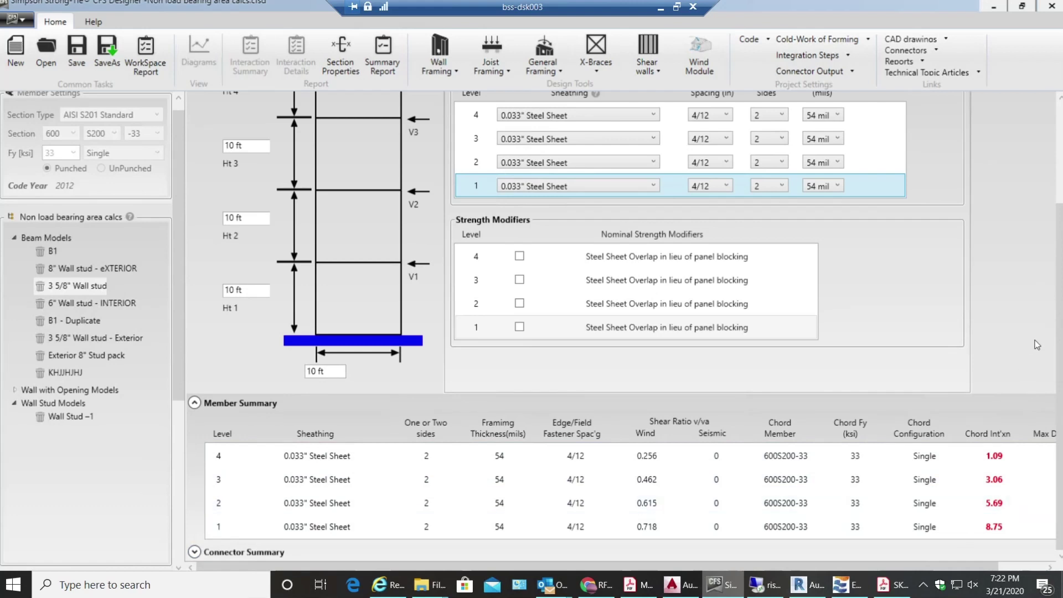
left_click_drag(1058, 320, 1042, 189)
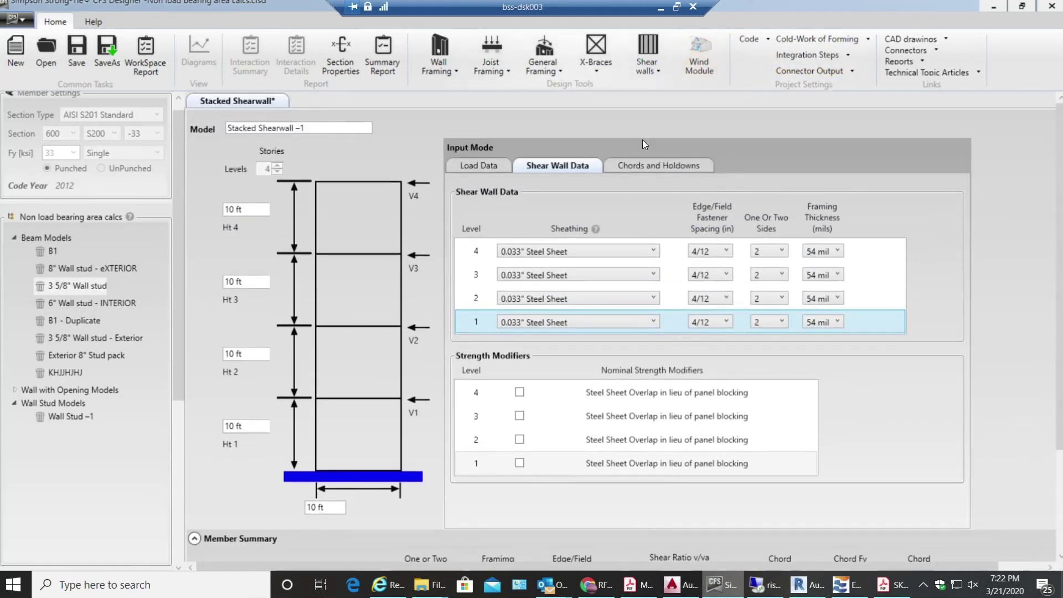
left_click(657, 167)
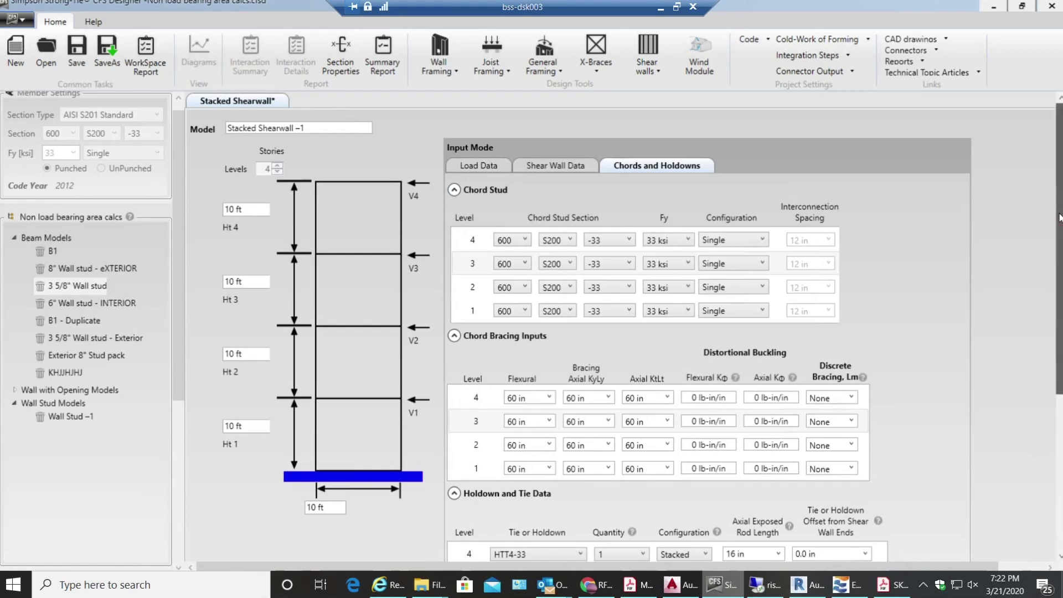
Step: Scroll through the chord tables showing 600S200-33 studs at 33 ksi and HTT4-33 holdowns
scroll(1050, 276, "down", 2)
scroll(1044, 348, "down", 4)
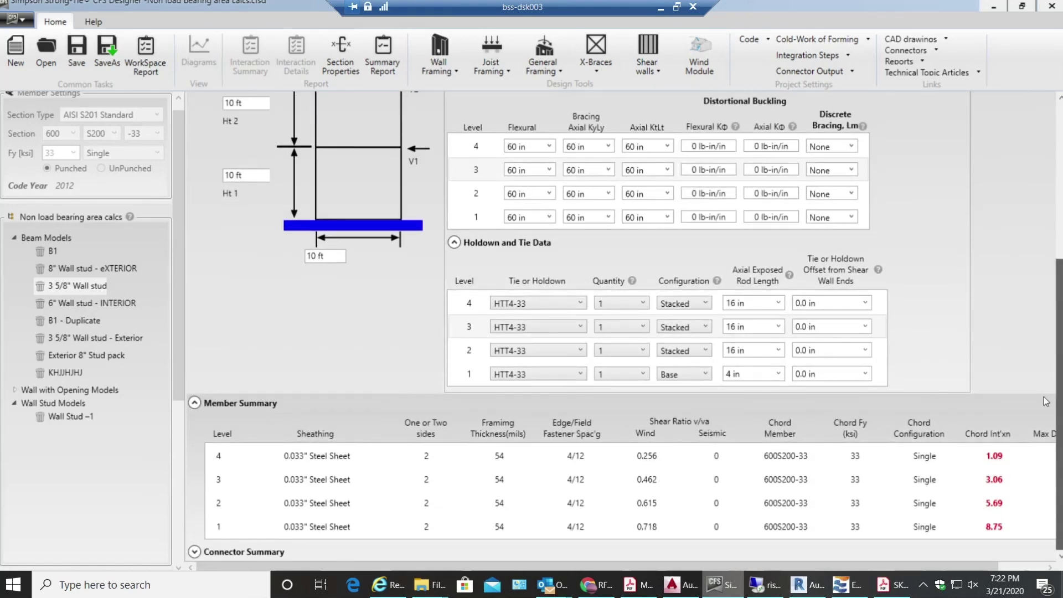
scroll(1042, 370, "up", 1)
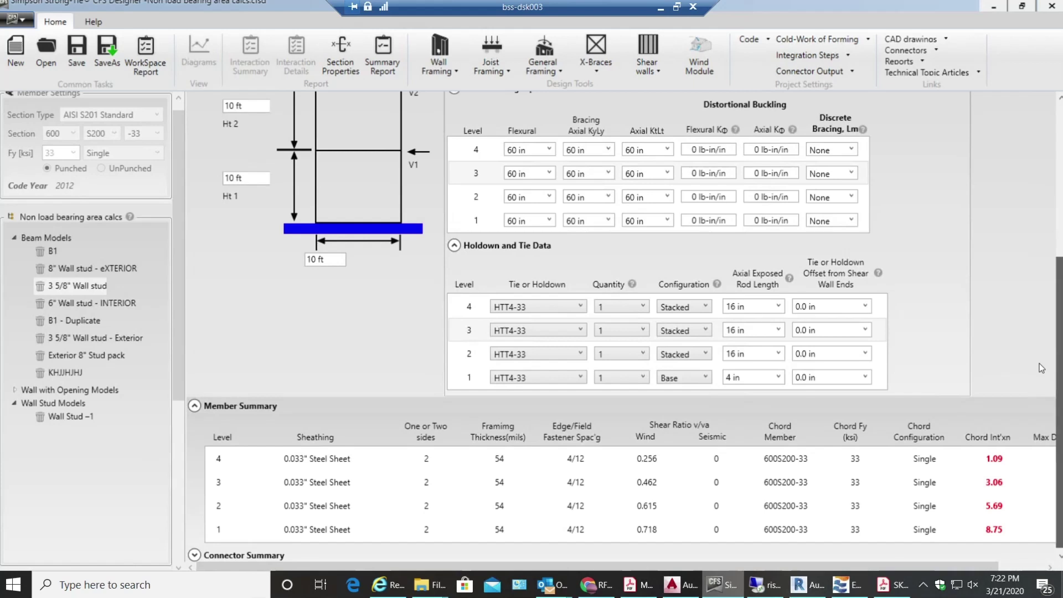
scroll(1042, 368, "up", 3)
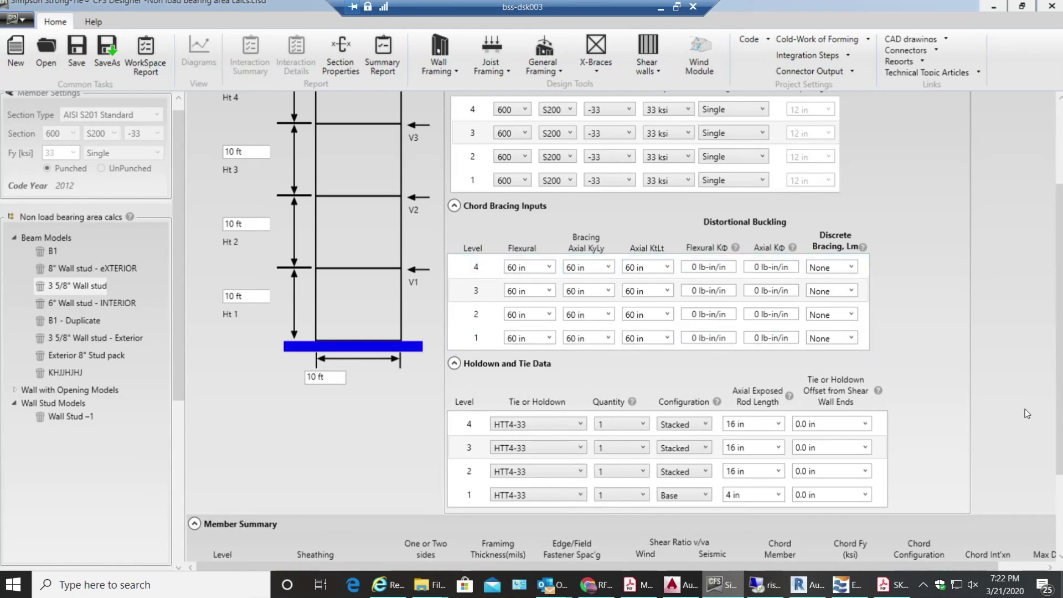
scroll(1028, 333, "up", 5)
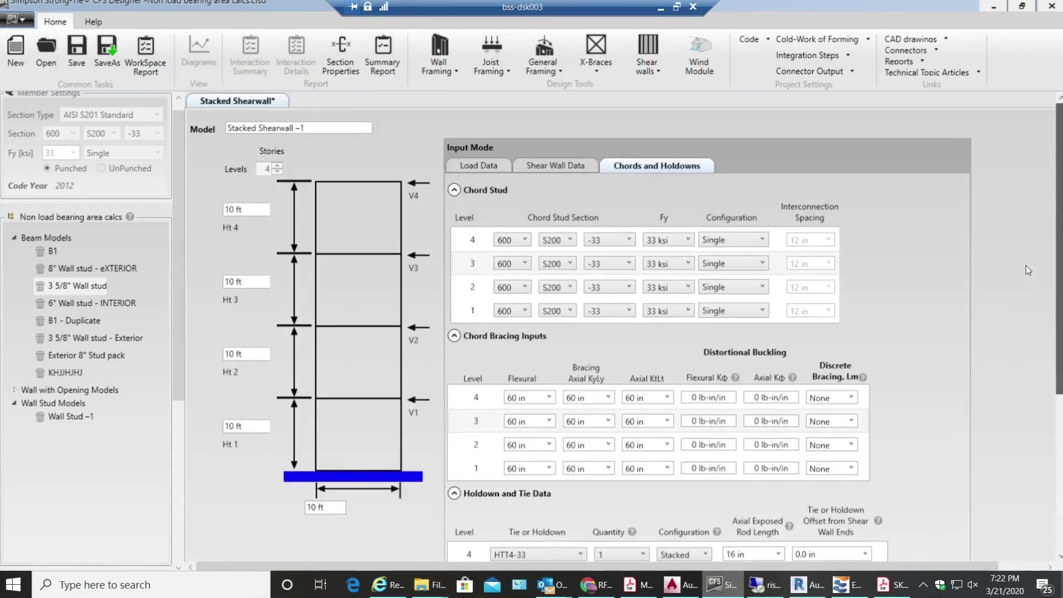
Step: Make the level 4 chord a back-to-back 600S162-54 stud at 50 ksi
left_click(559, 239)
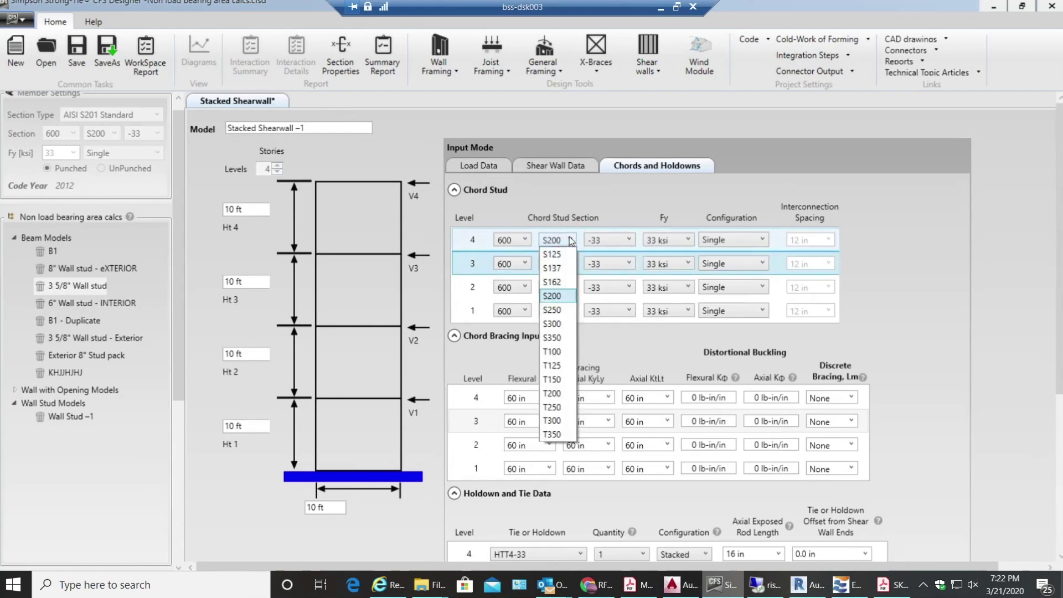
left_click(554, 280)
left_click(601, 237)
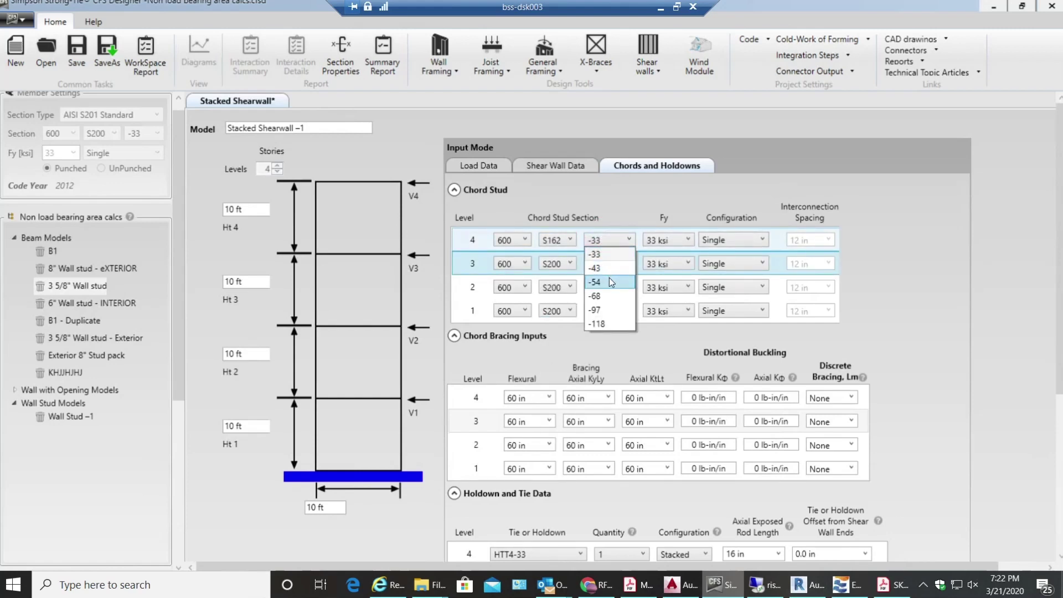
left_click(609, 277)
left_click(670, 244)
left_click(664, 281)
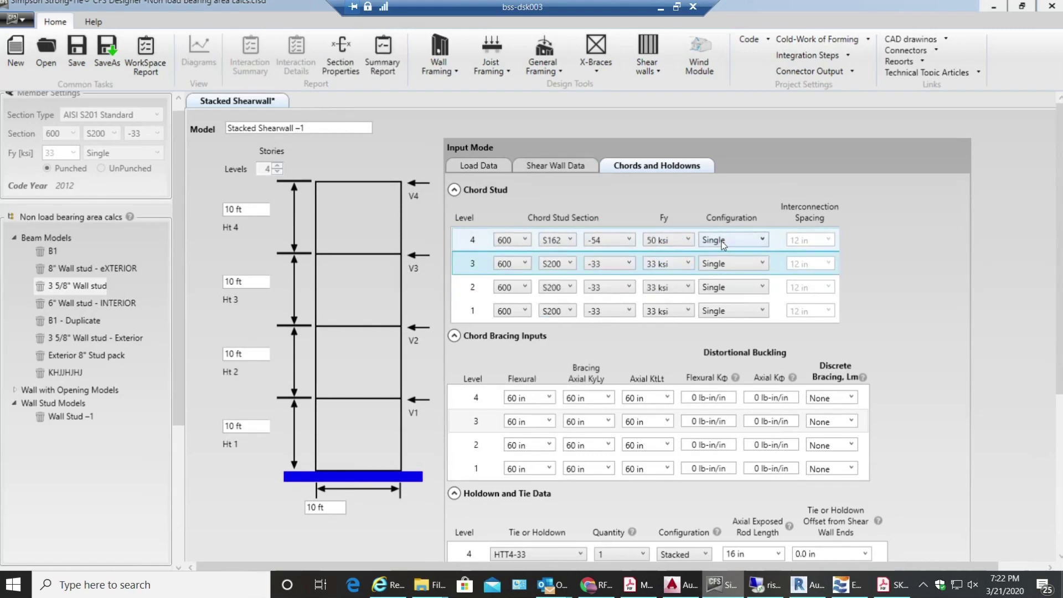
left_click(730, 240)
left_click(727, 269)
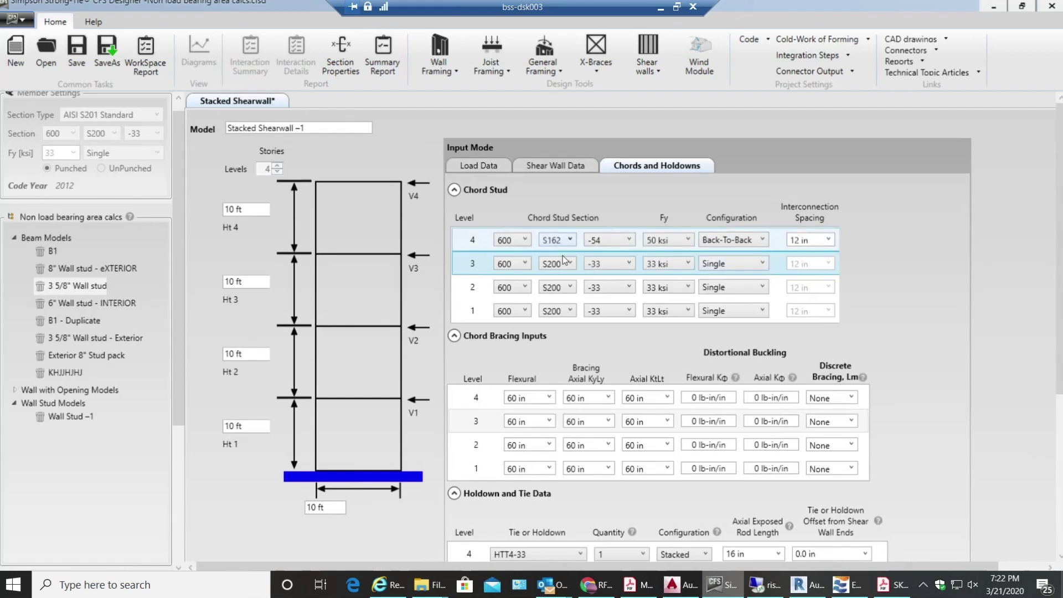
Step: Make the level 3 chord a back-to-back 600S162-54 stud at 50 ksi
left_click(560, 263)
left_click(561, 308)
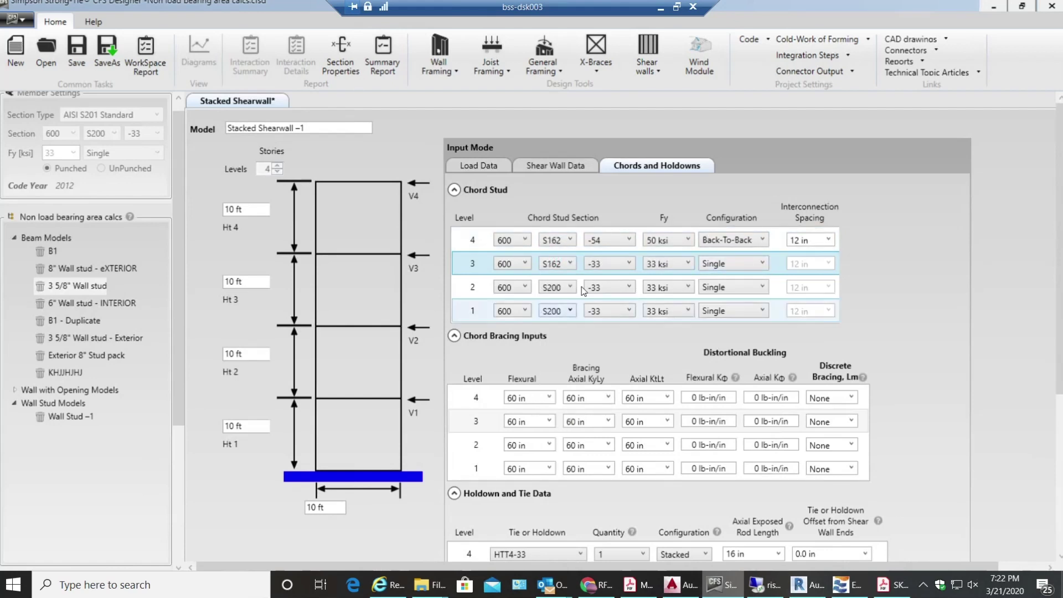
left_click(608, 263)
left_click(606, 306)
left_click(658, 264)
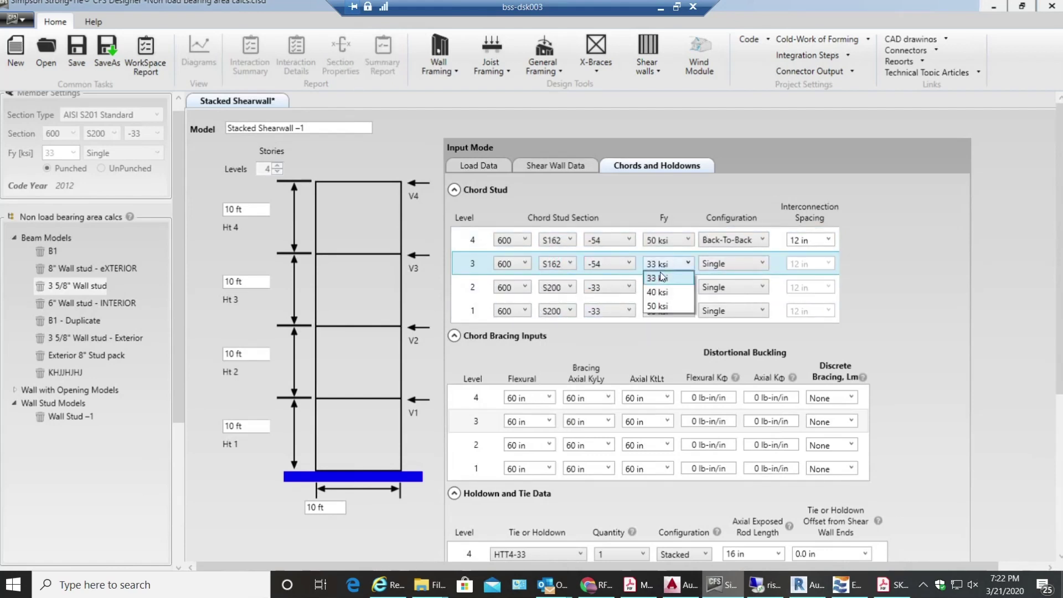
left_click(661, 304)
left_click(731, 264)
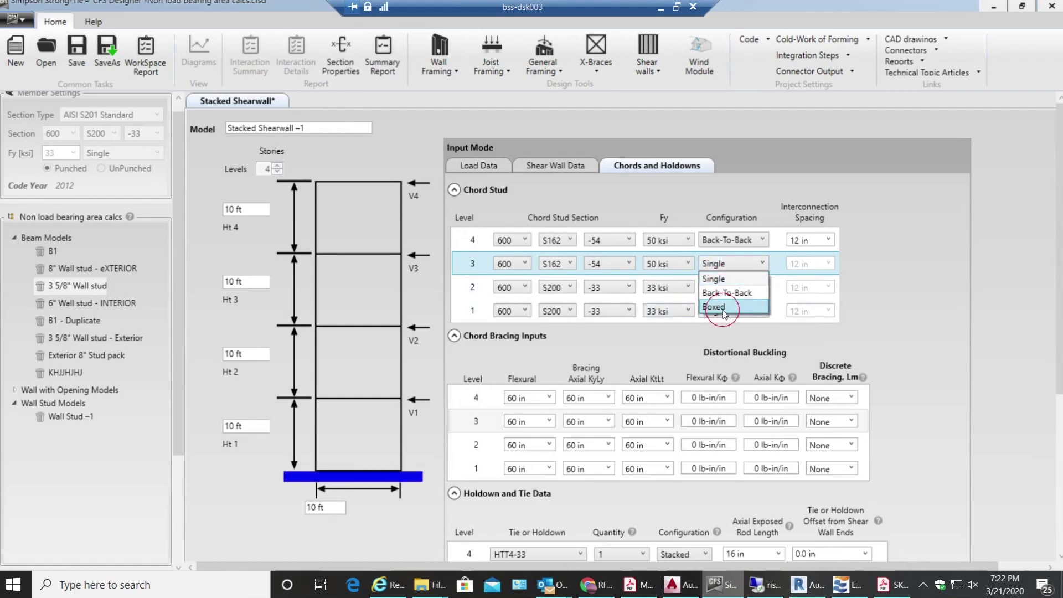
left_click(720, 306)
left_click(725, 264)
left_click(719, 294)
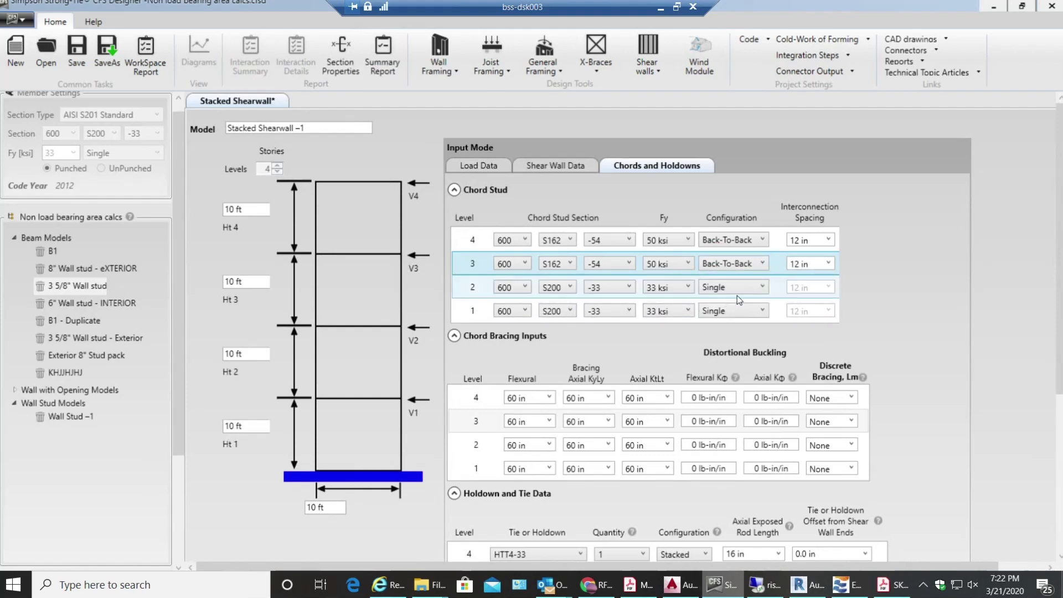
Step: Make the level 2 chord a back-to-back 600S162-54 stud at 50 ksi
left_click_drag(1060, 232, 1059, 443)
scroll(572, 135, "up", 4)
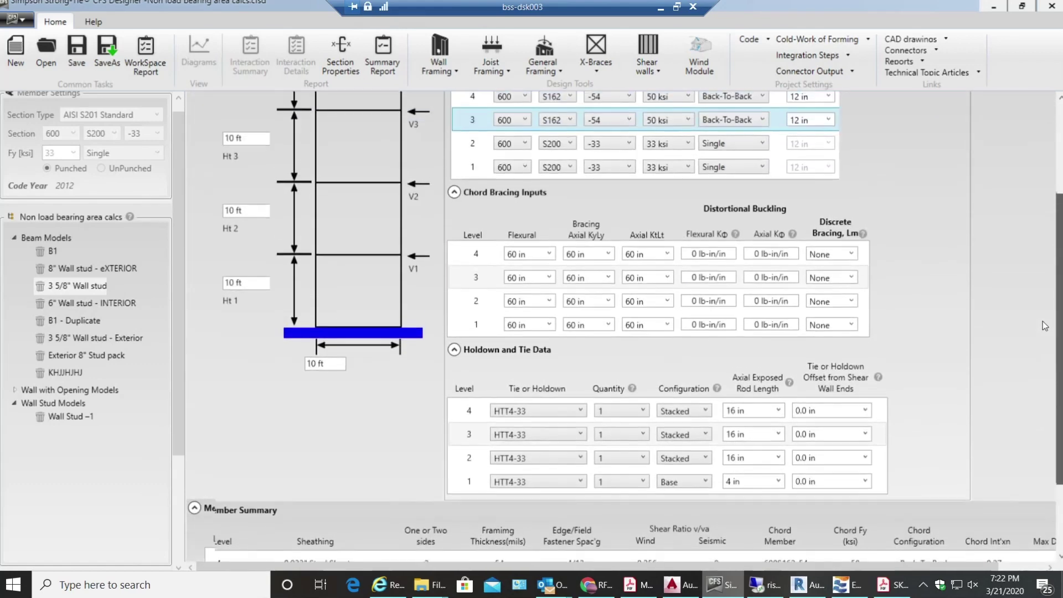
left_click(571, 148)
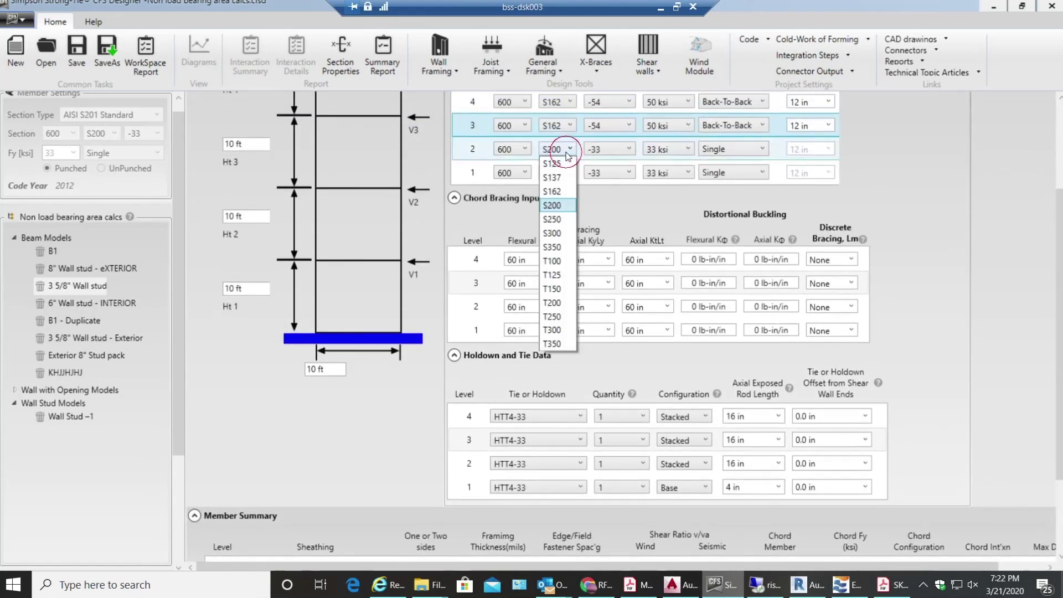
left_click(559, 188)
left_click(595, 150)
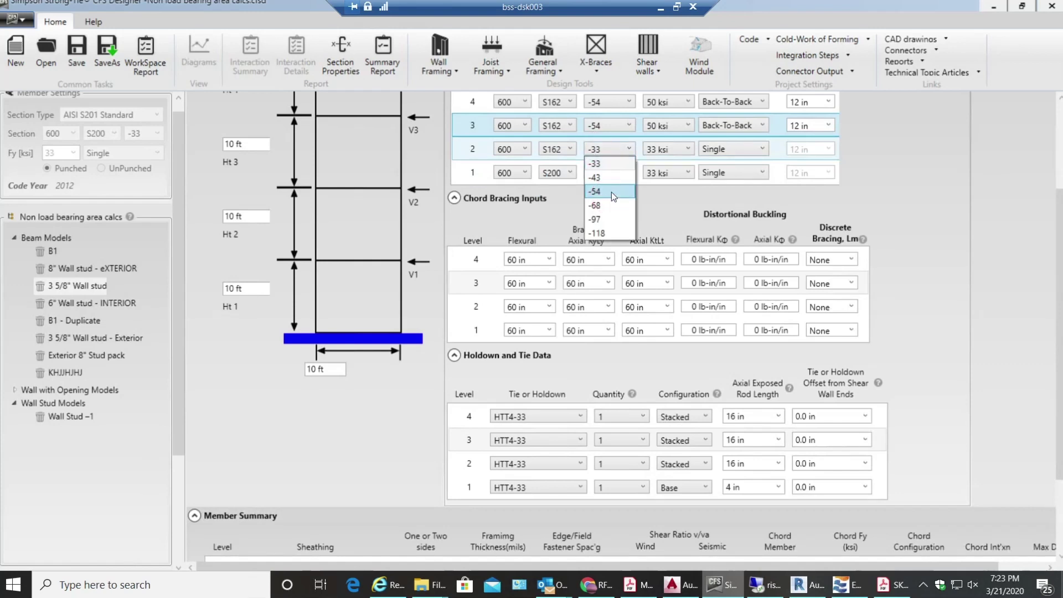
left_click(613, 191)
left_click(672, 149)
left_click(670, 191)
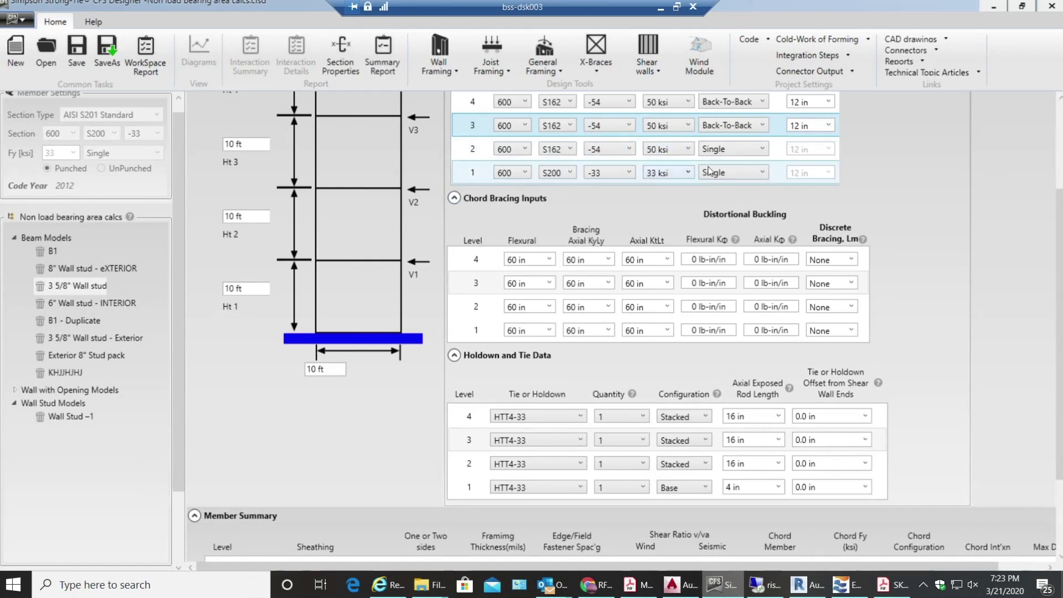
left_click(730, 149)
left_click(717, 178)
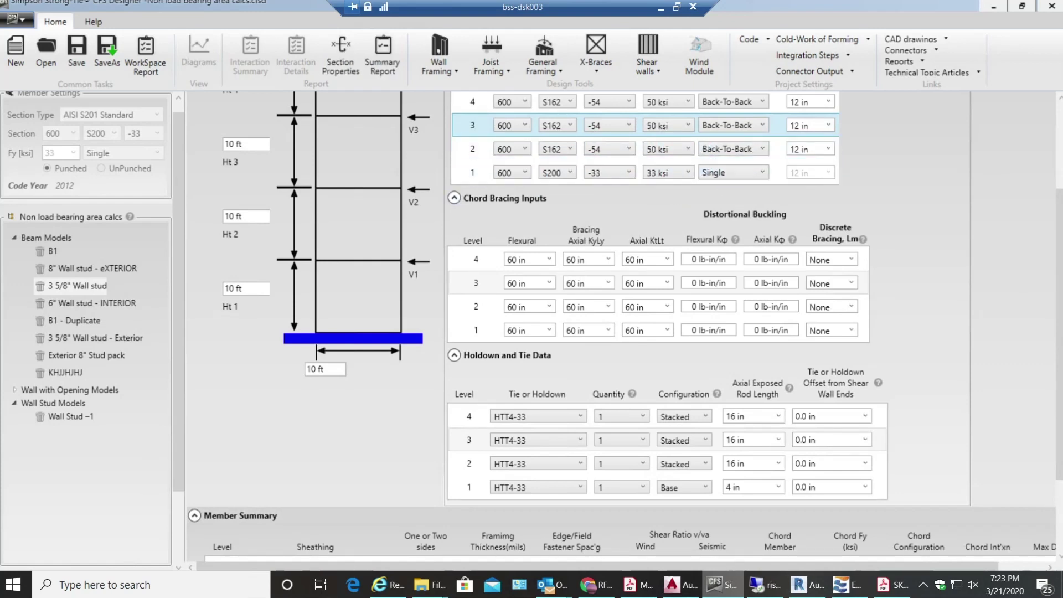
scroll(1051, 331, "down", 2)
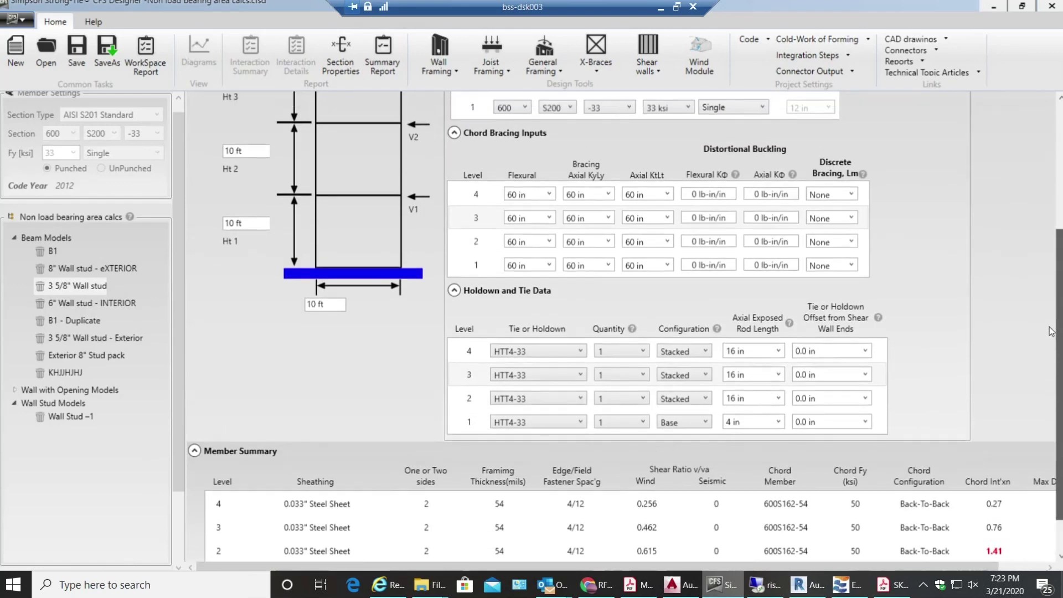
Step: Change the level 2 chord to a 600S200-68 stud
scroll(1052, 331, "up", 5)
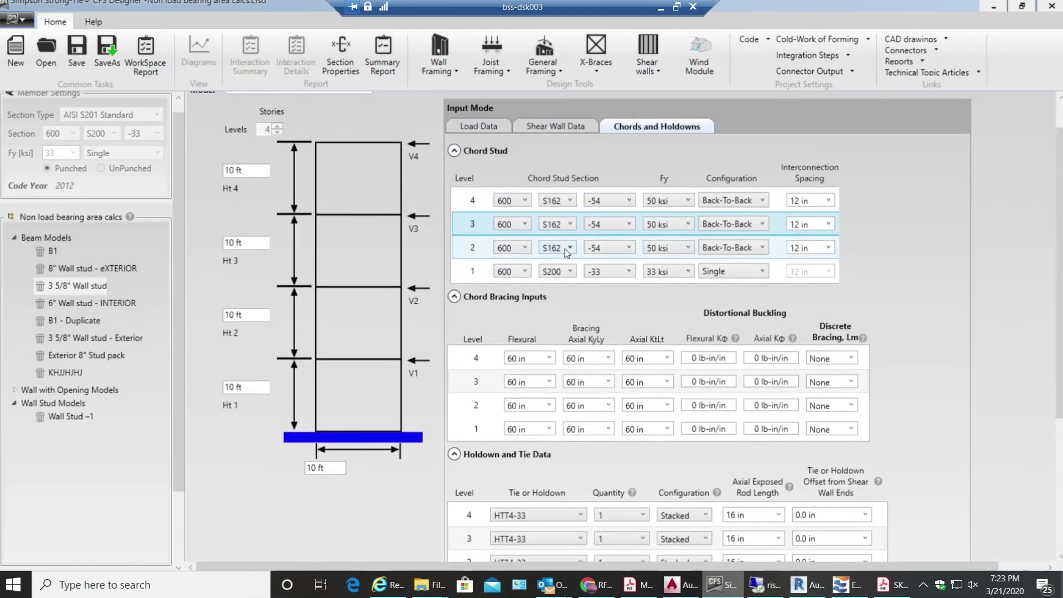
left_click(602, 249)
left_click(596, 313)
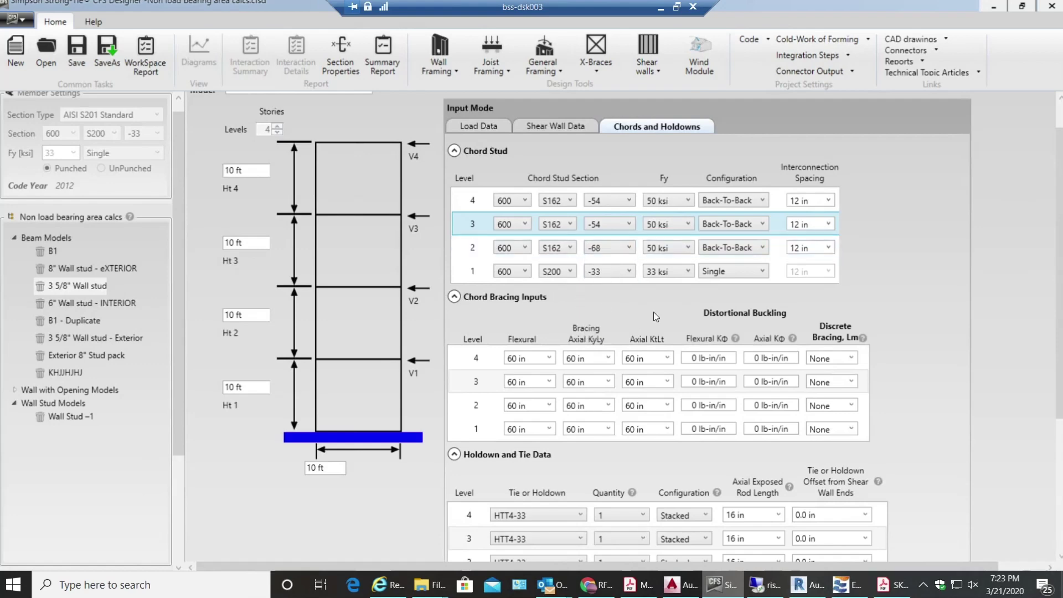
scroll(1057, 286, "down", 6)
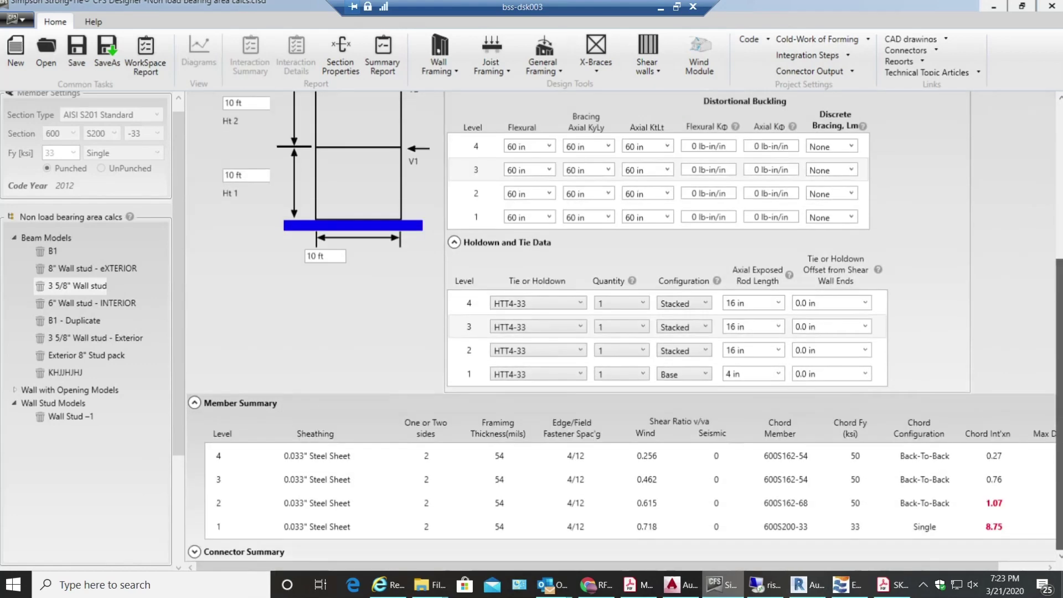
scroll(1059, 408, "up", 5)
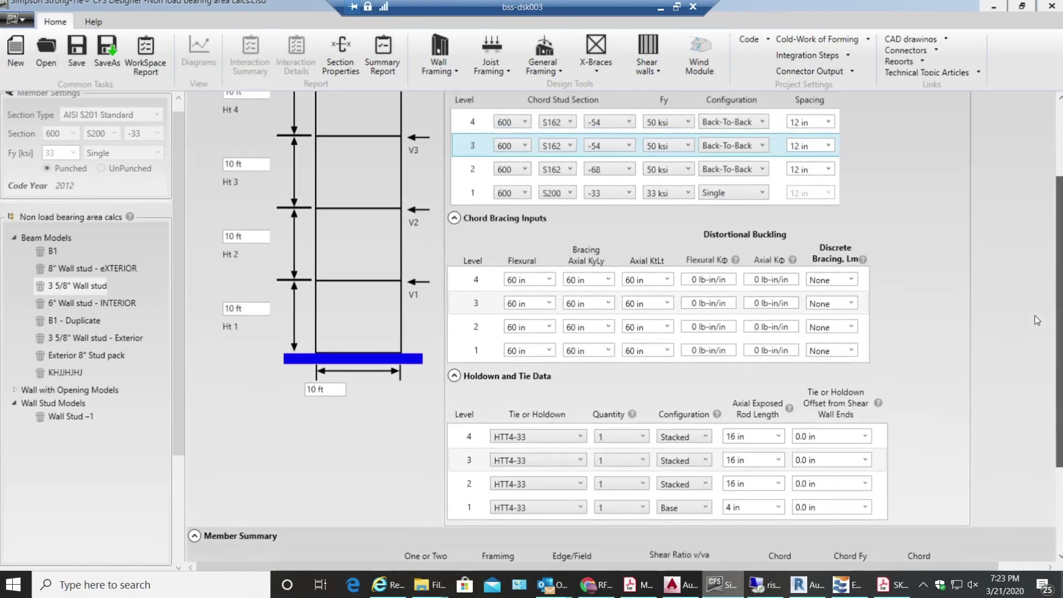
left_click(558, 200)
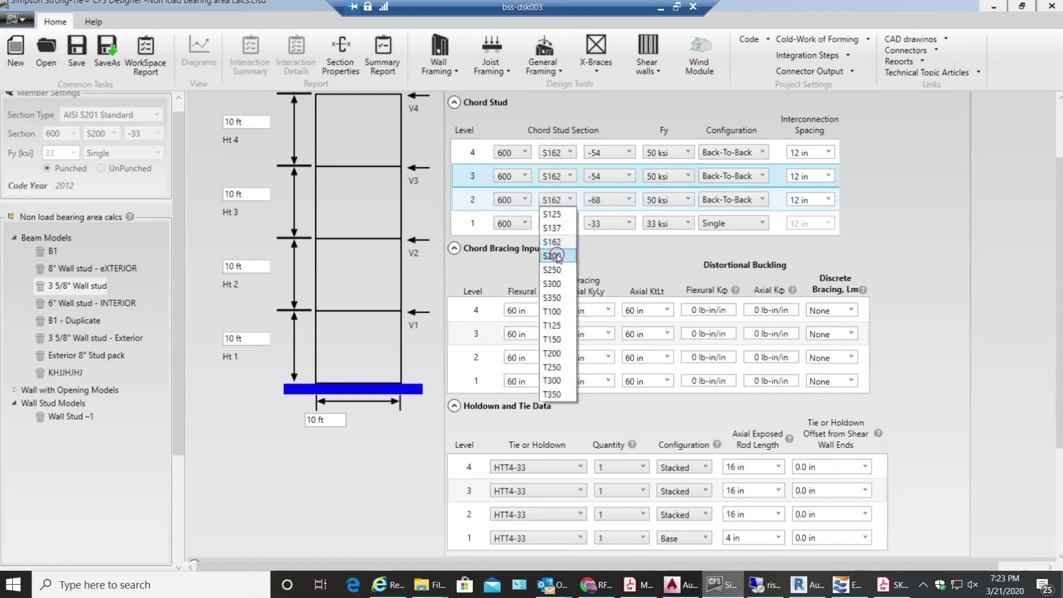
left_click(554, 256)
Step: Give the level 1 chord -68 thickness at 33 ksi, back-to-back, then check the Member Summary
left_click(567, 225)
left_click(605, 233)
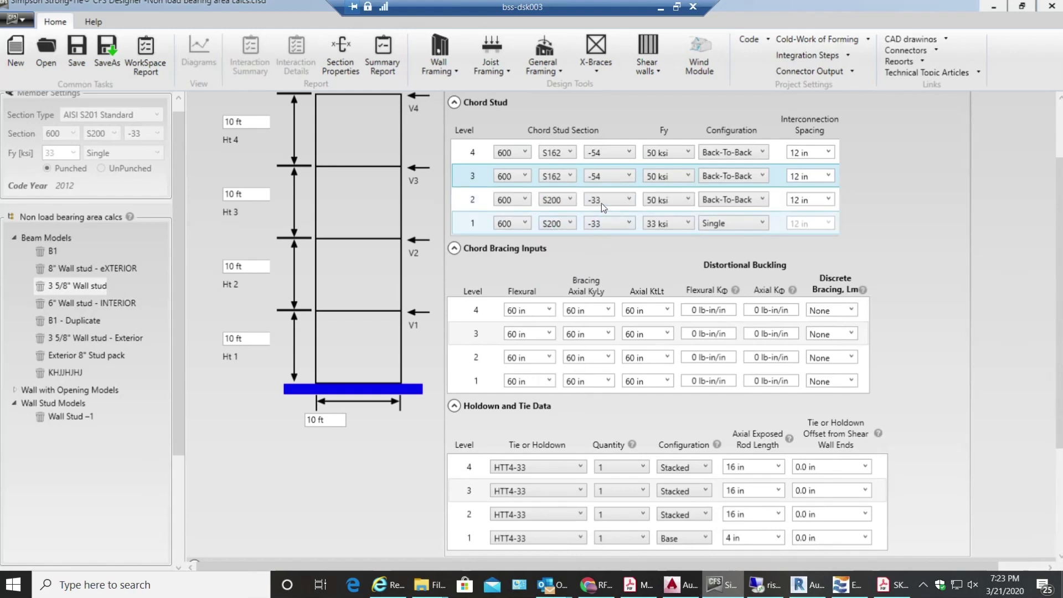
left_click(604, 204)
left_click(612, 243)
left_click(612, 224)
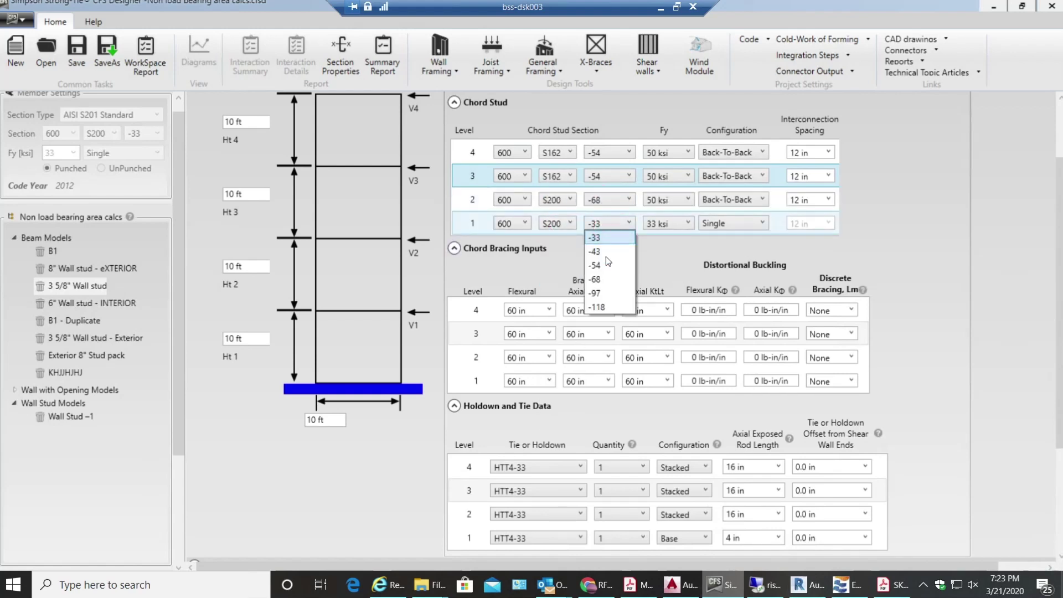
left_click(593, 278)
left_click(668, 224)
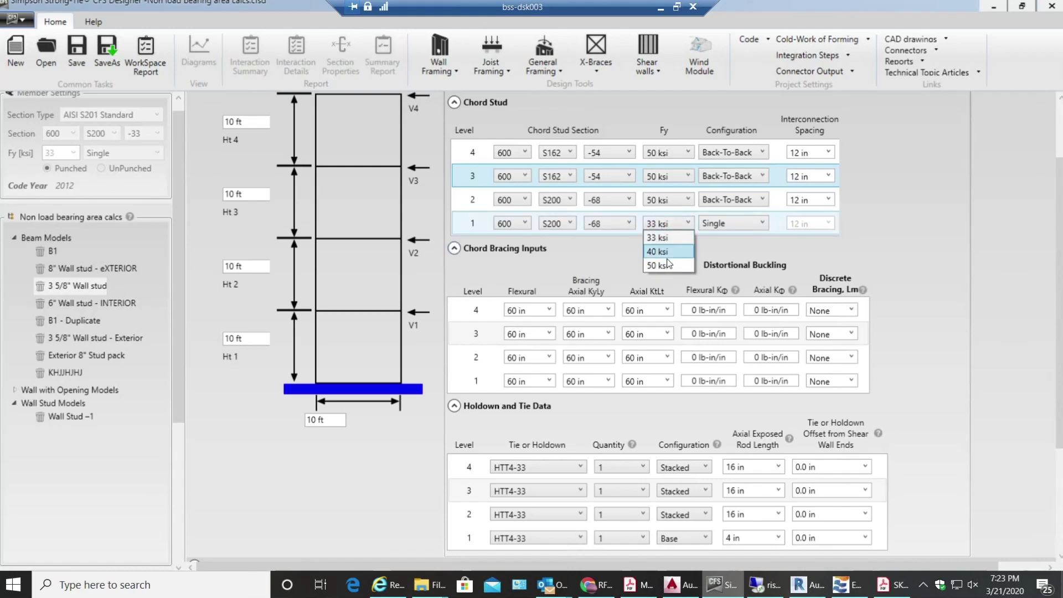
left_click(726, 223)
left_click(726, 223)
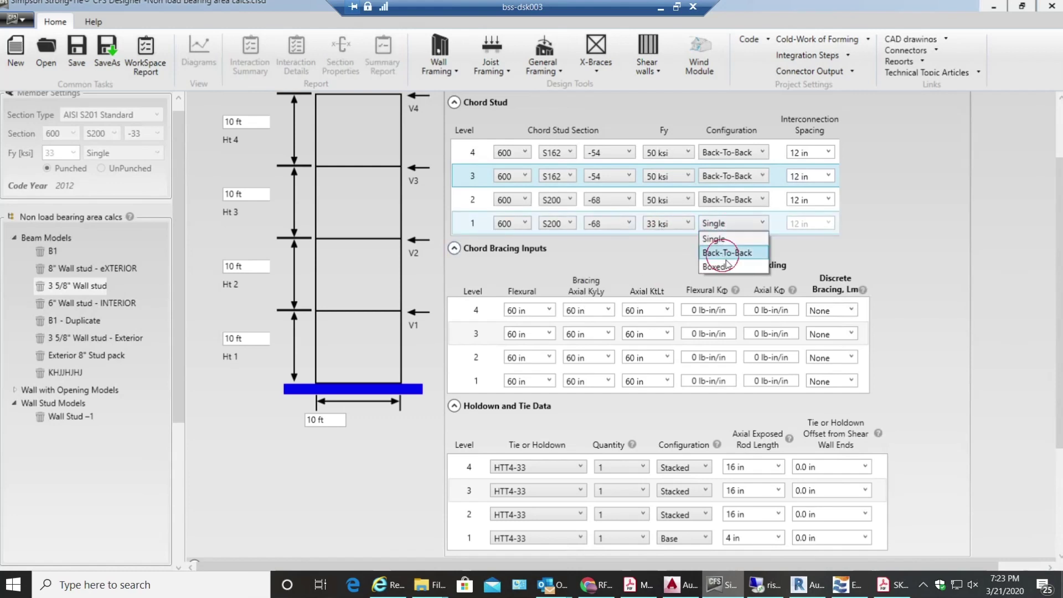
left_click(727, 252)
scroll(1043, 263, "down", 3)
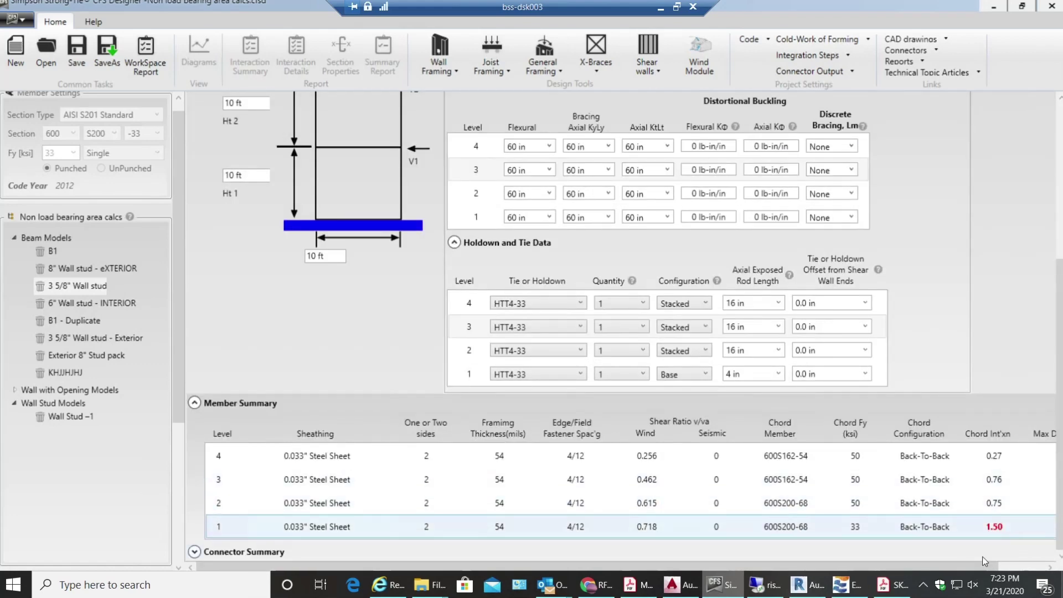
scroll(1055, 459, "up", 5)
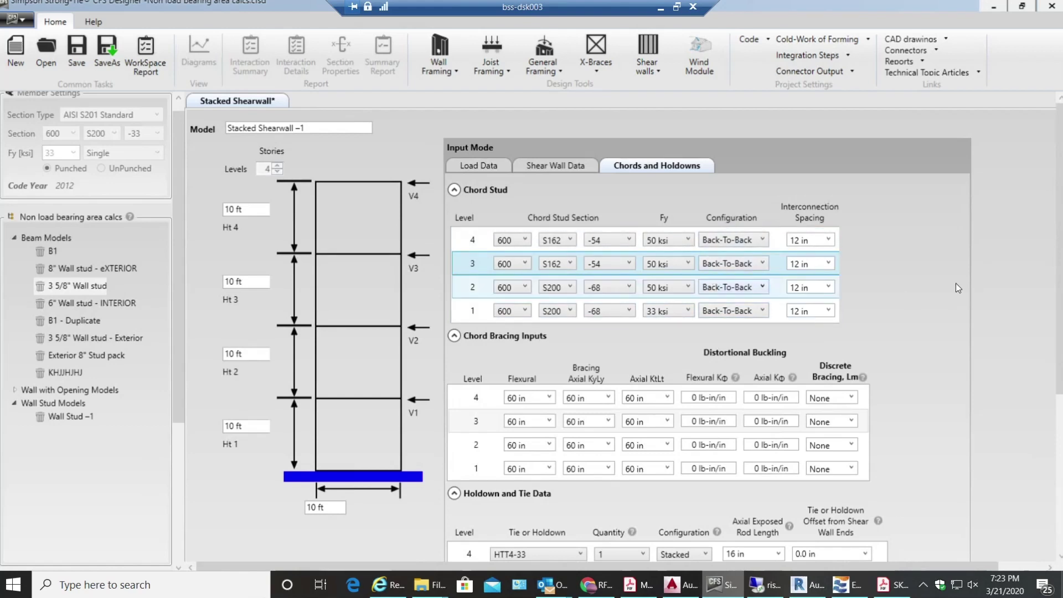
Step: Review the chord bracing inputs, keeping level 4 flexural bracing at 60 in
left_click_drag(1058, 237, 1057, 402)
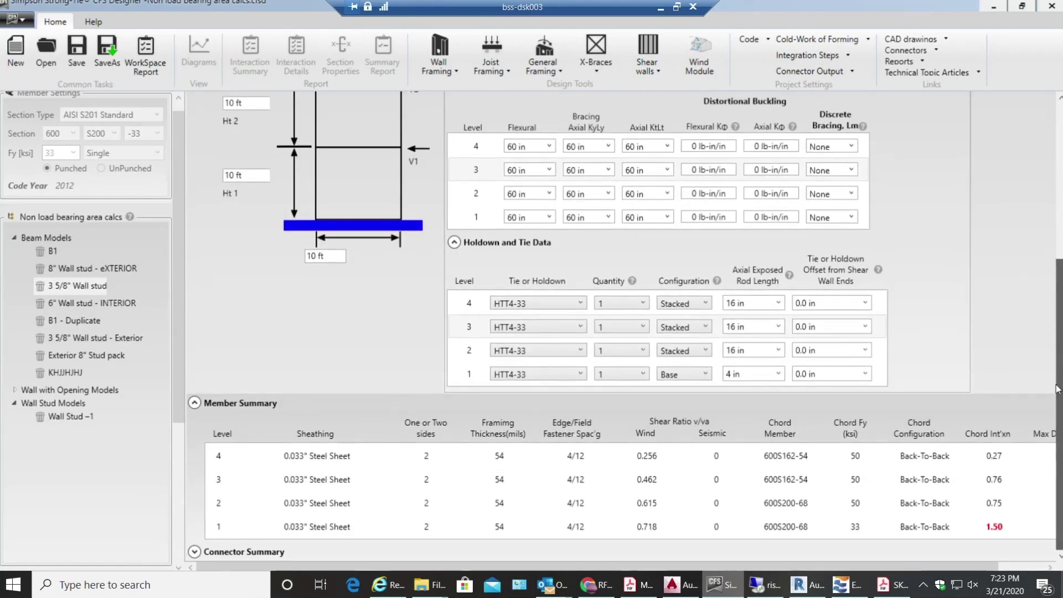
scroll(535, 227, "up", 3)
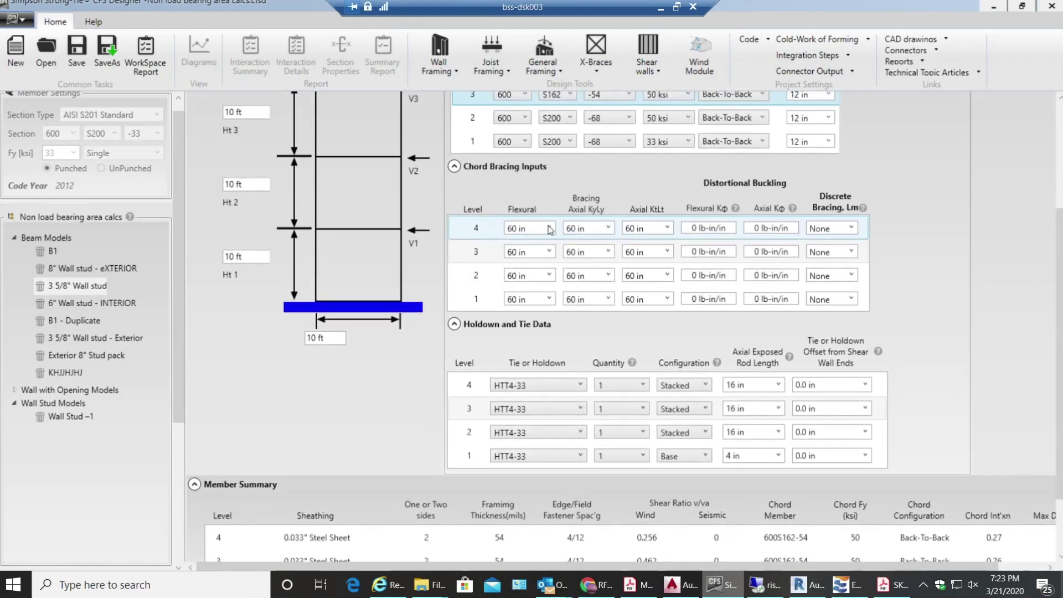
left_click(550, 229)
left_click(556, 197)
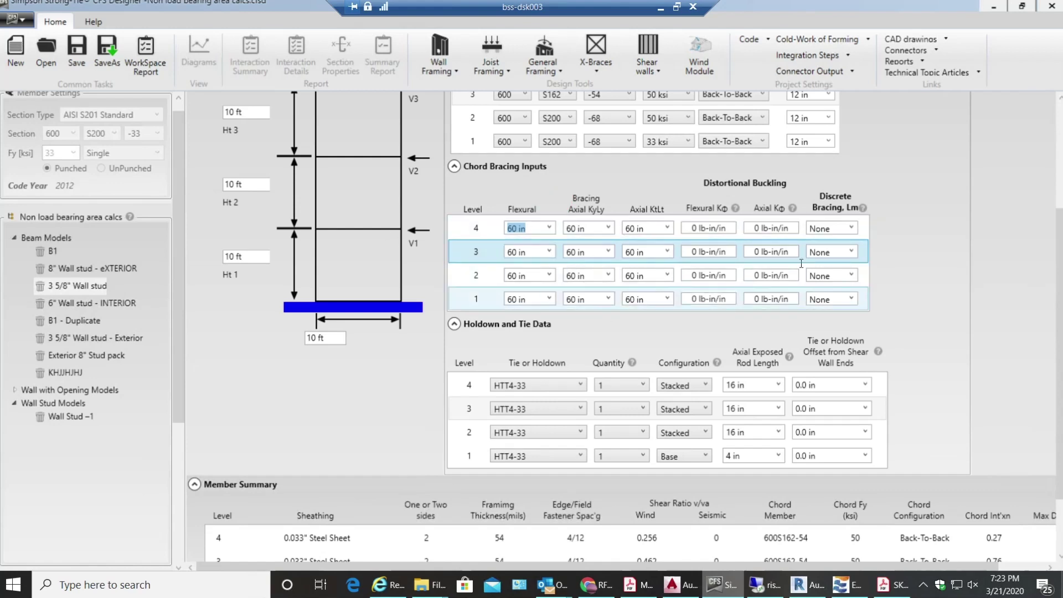
scroll(1047, 440, "down", 3)
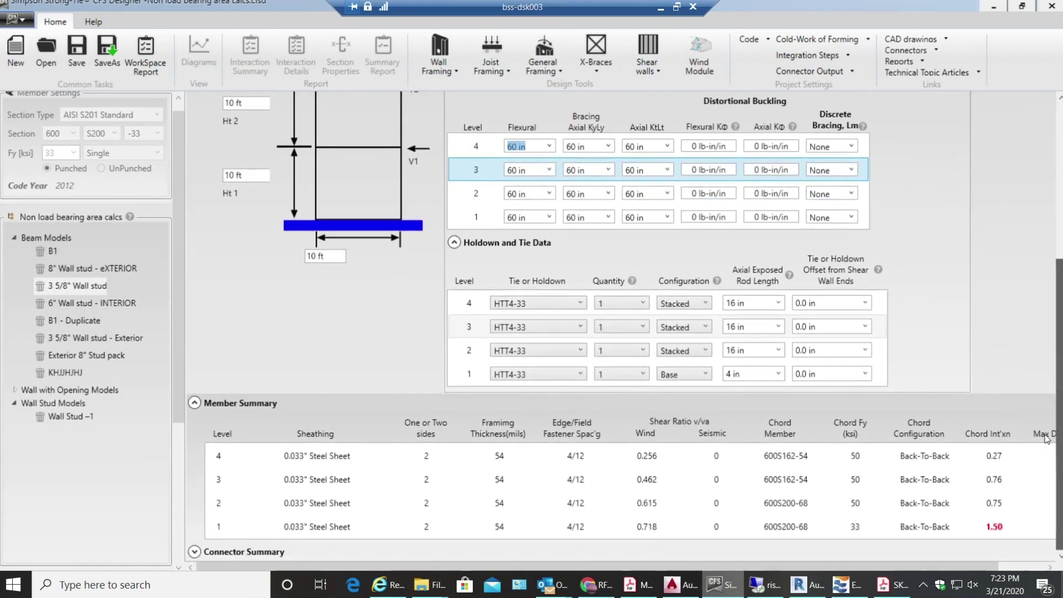
Step: Collapse the Holdown and Tie Data section and look over the Member Summary
left_click(454, 242)
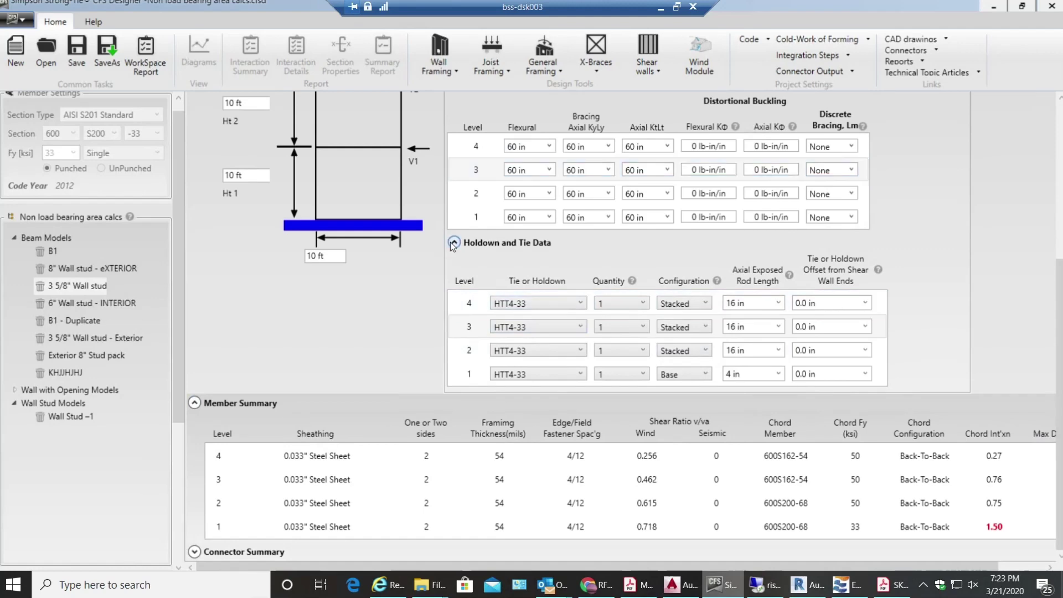
mouse_move(1059, 342)
left_mouse_down()
mouse_move(1059, 261)
mouse_move(1058, 342)
left_mouse_up()
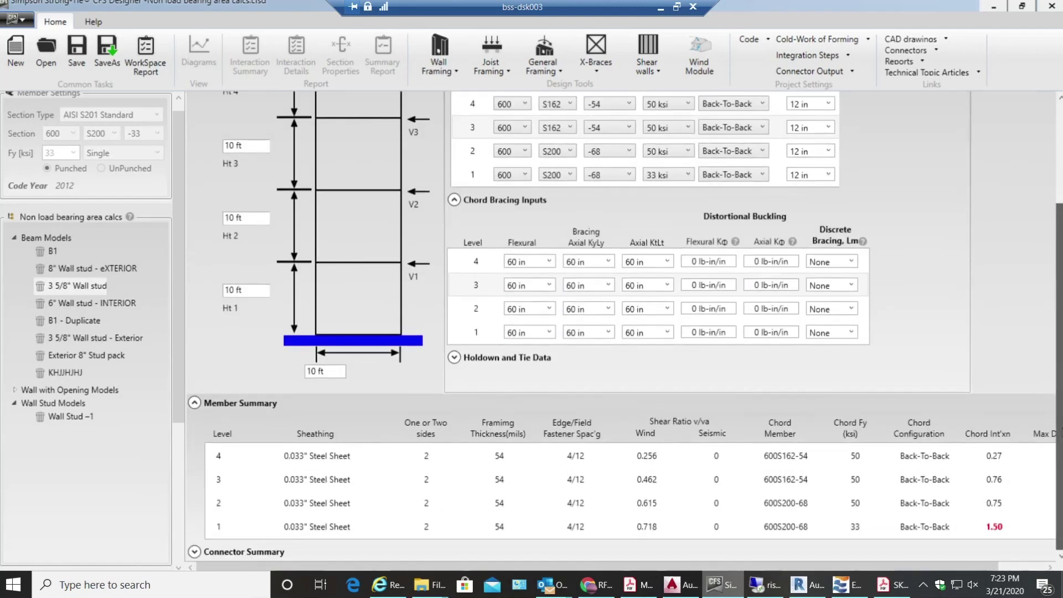
scroll(1000, 498, "up", 5)
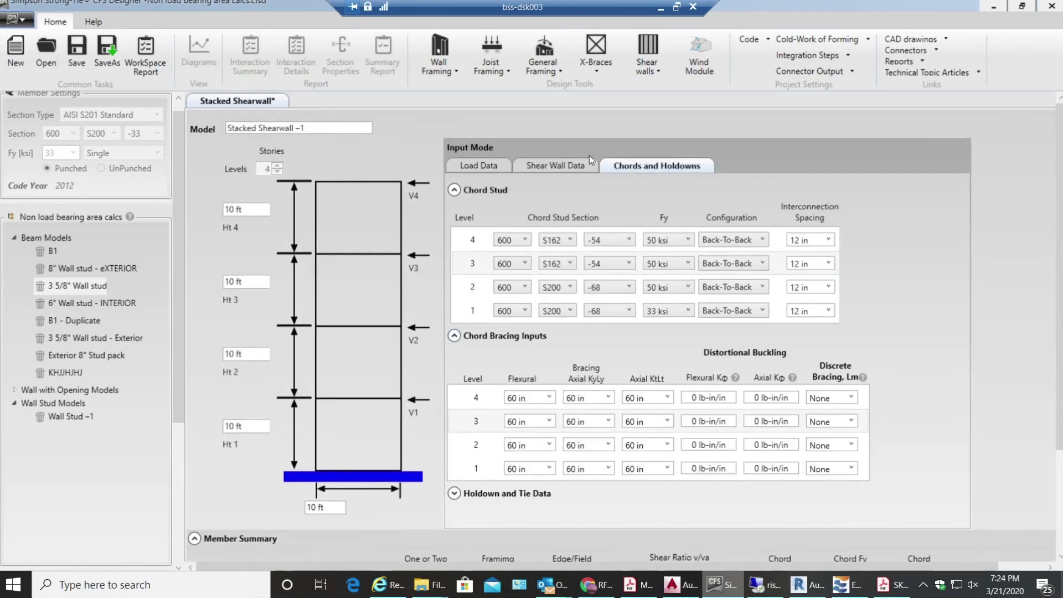
Step: Check the sheathing and load data, and raise the level 1 chord Fy to 50 ksi
left_click(560, 164)
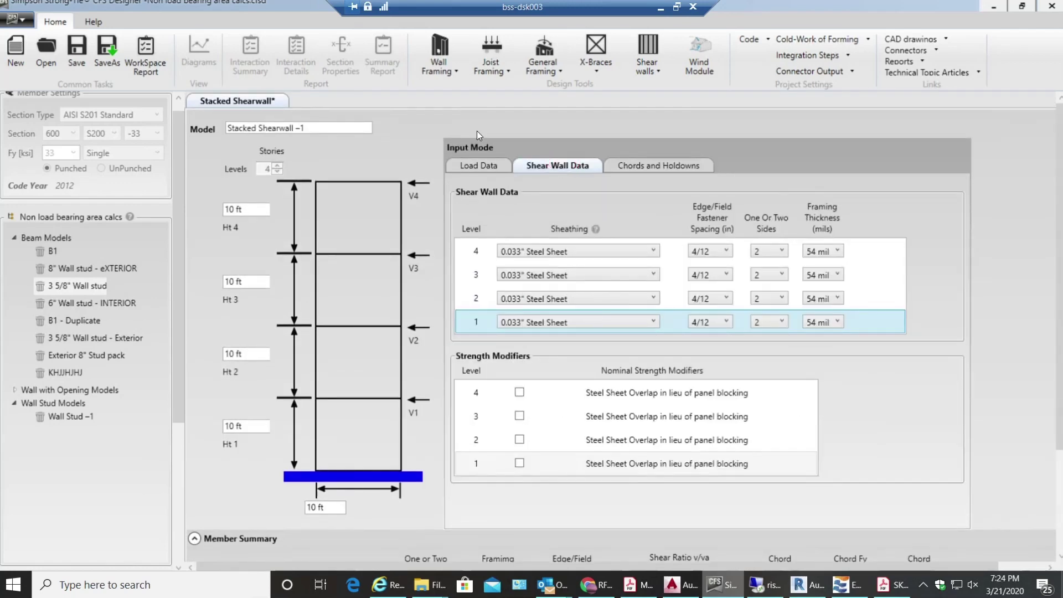
left_click(485, 168)
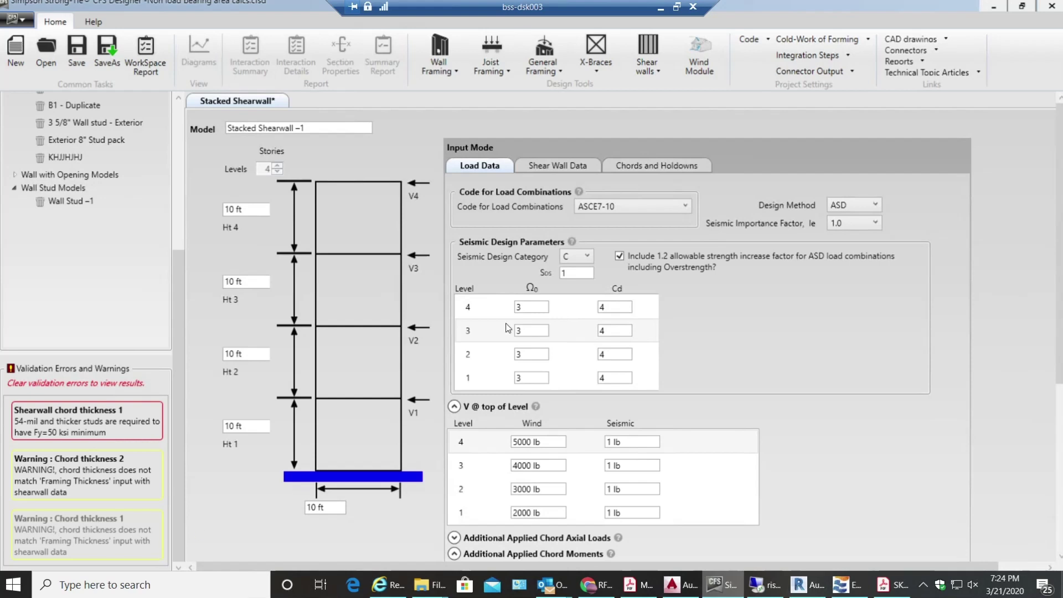
left_click(667, 166)
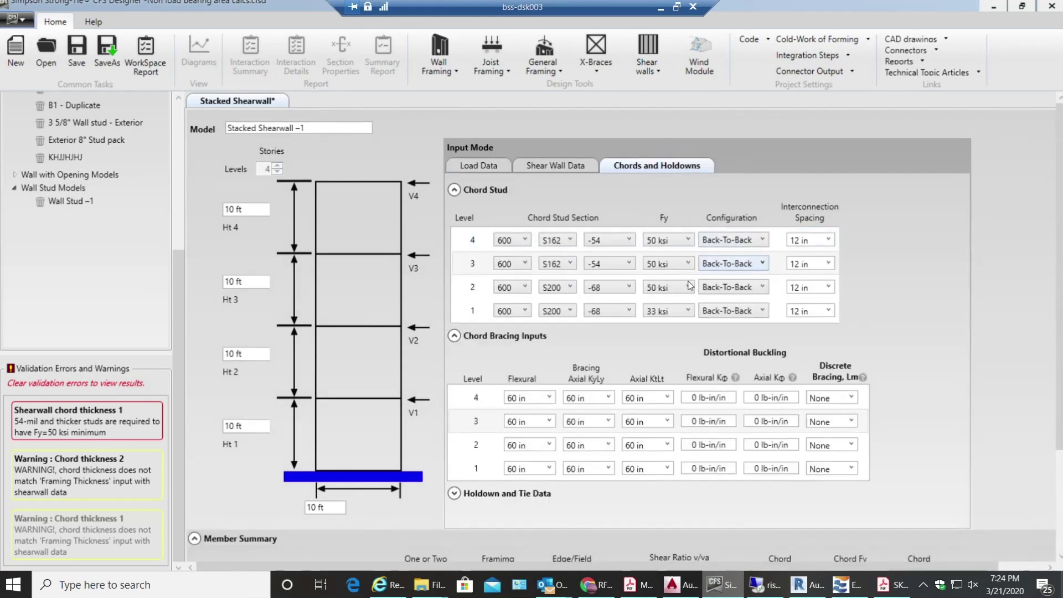
left_click(670, 310)
left_click(654, 353)
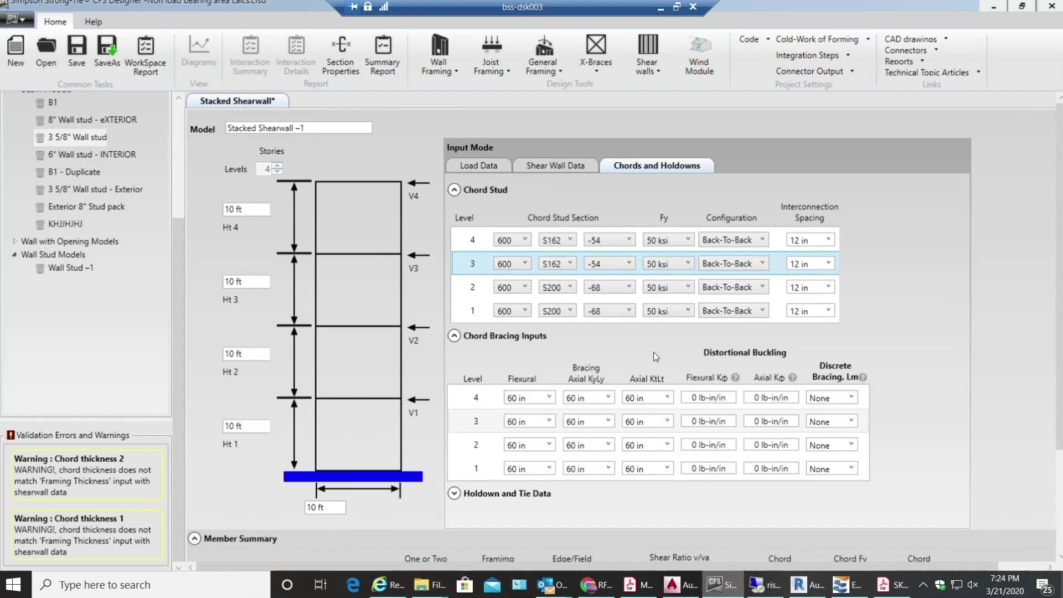
left_click(541, 170)
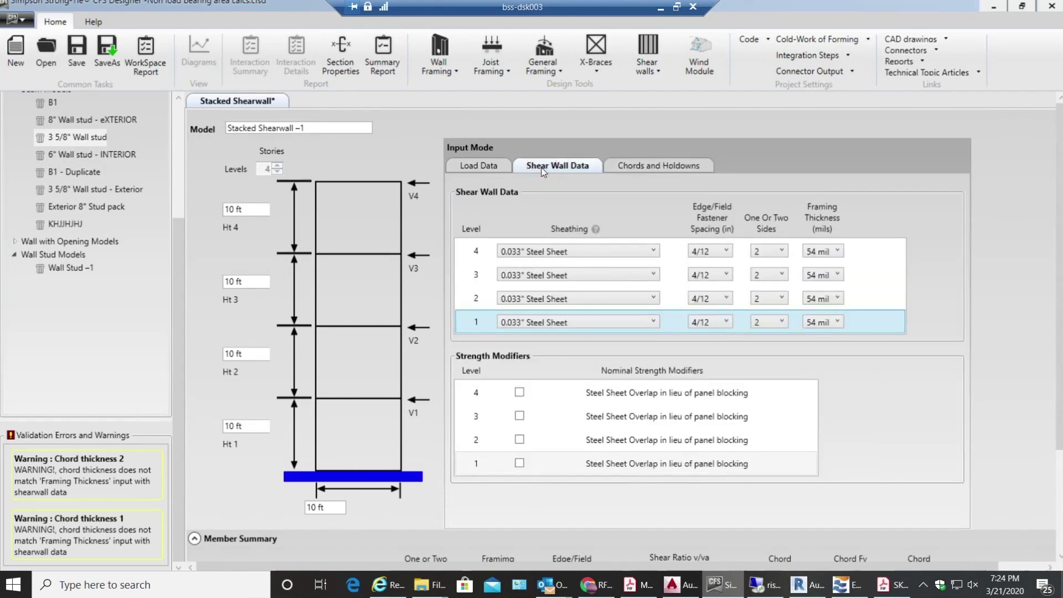
left_click(546, 171)
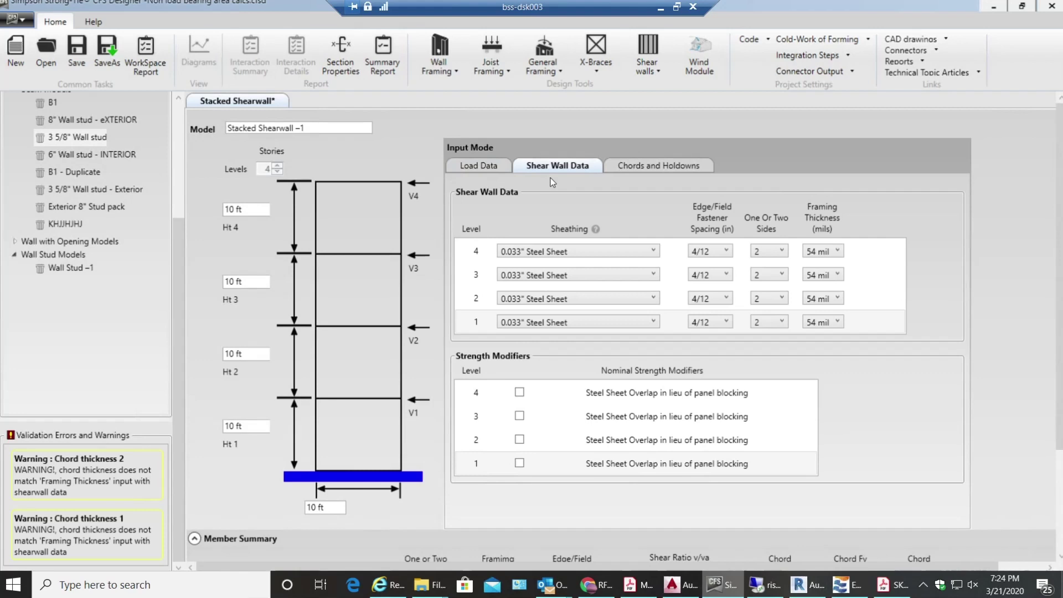
left_click(645, 169)
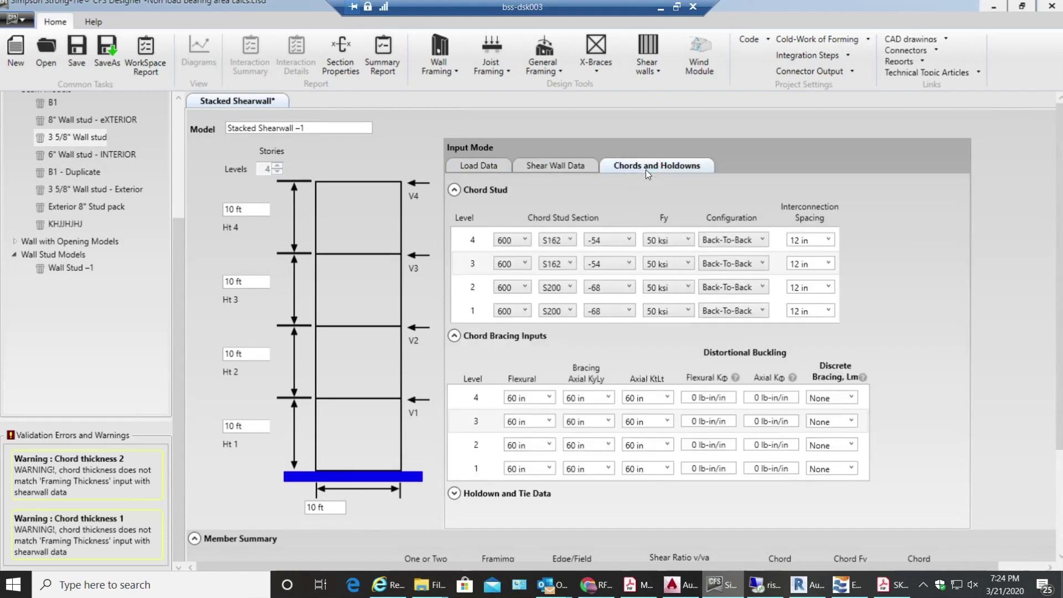
Step: Try level 4 chord thicknesses -33 and -43, then restore it to -54 at 50 ksi
left_click(629, 240)
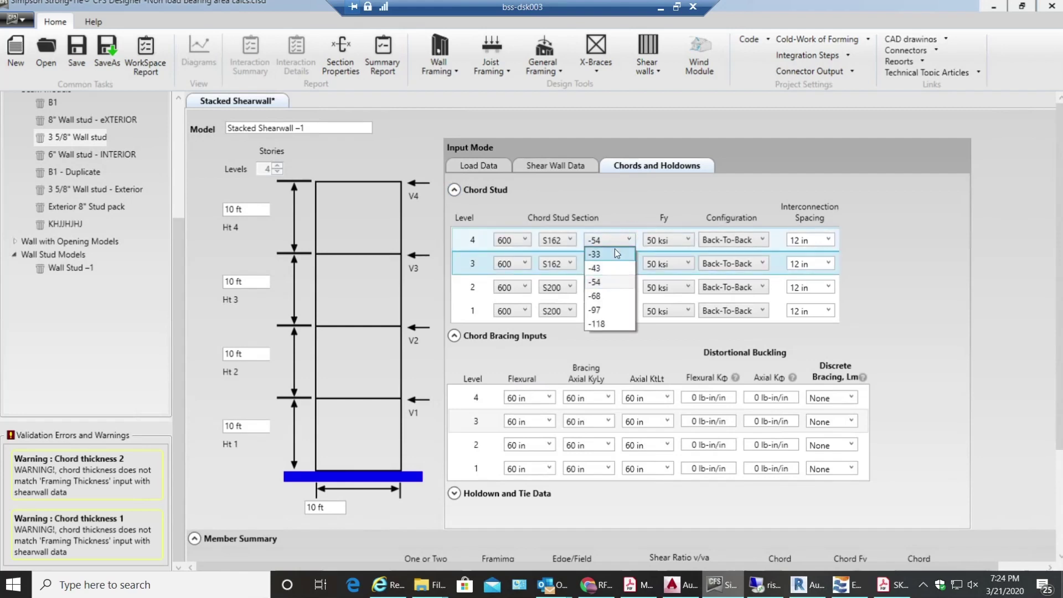
left_click(614, 254)
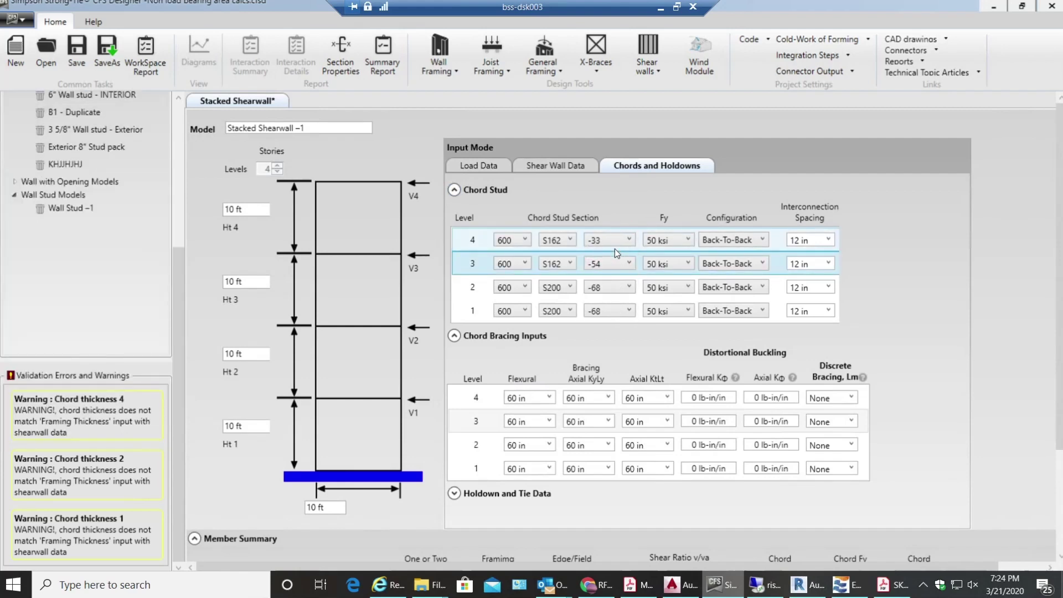
left_click(646, 241)
left_click(658, 254)
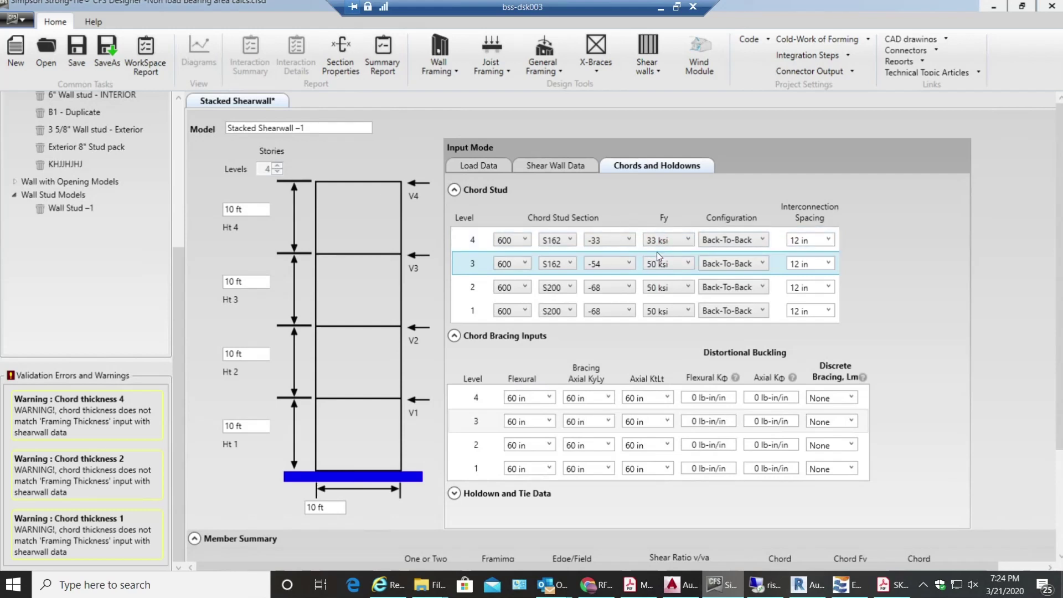
left_click(614, 240)
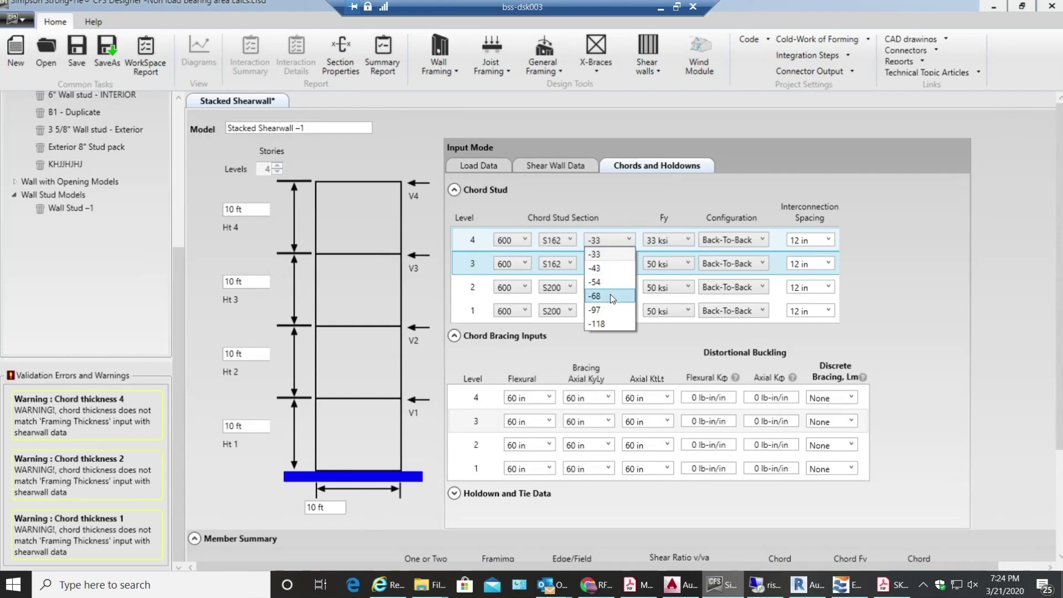
left_click(599, 272)
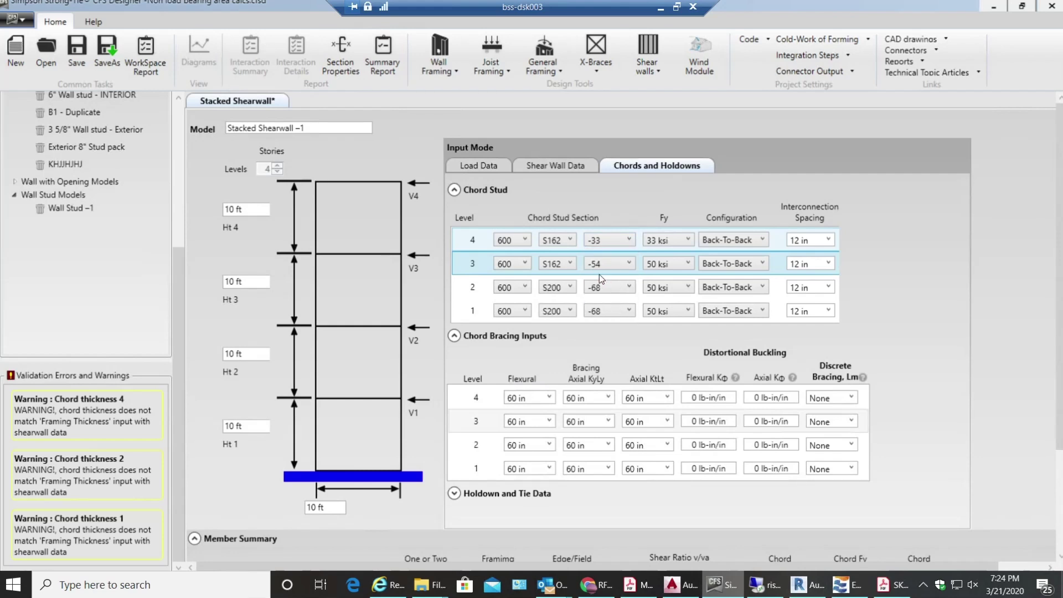
left_click(651, 246)
left_click(662, 284)
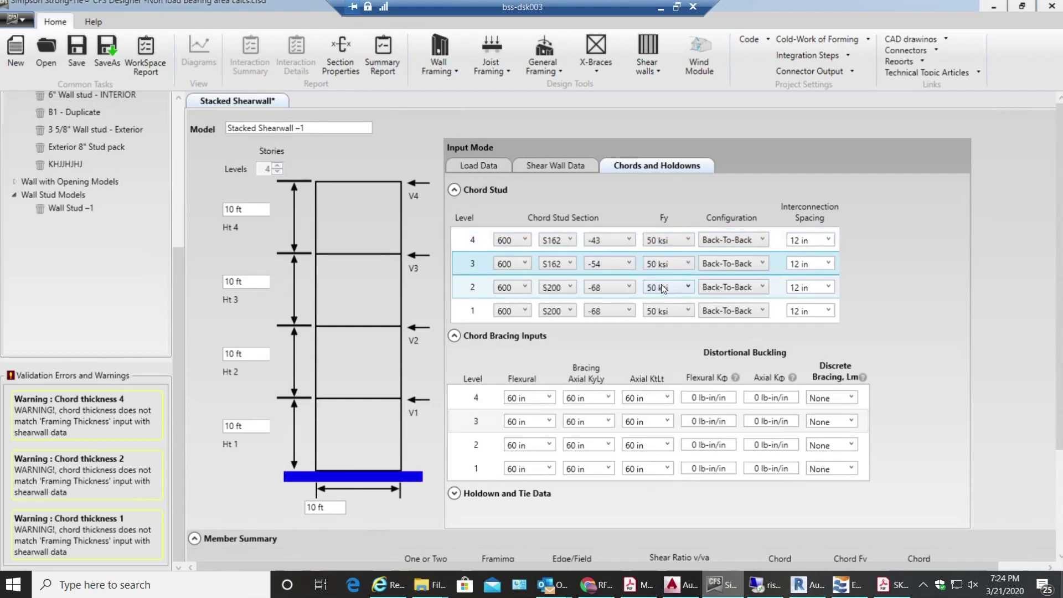
left_click(612, 248)
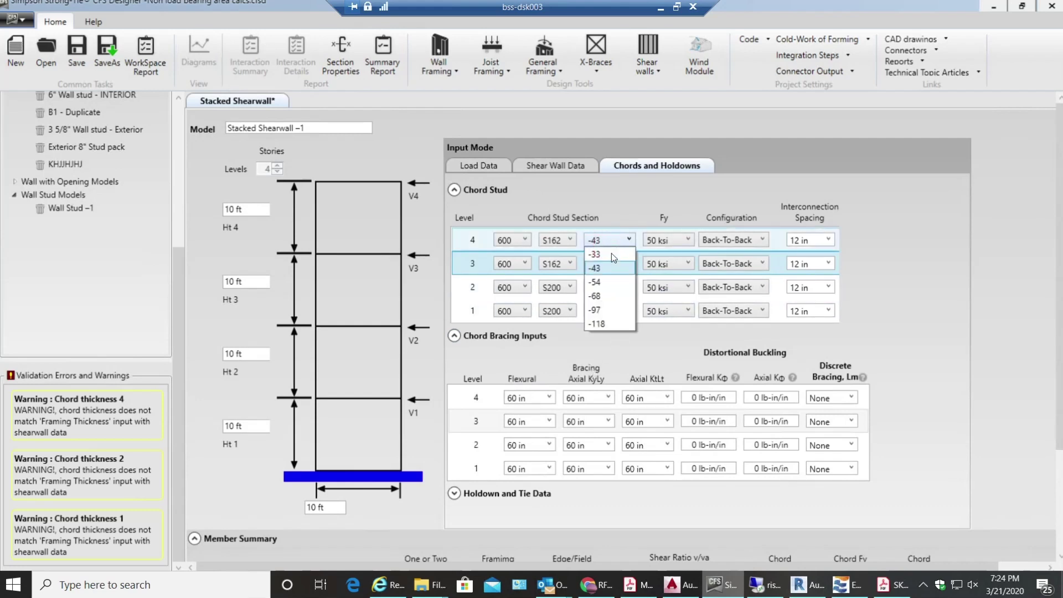
left_click(620, 283)
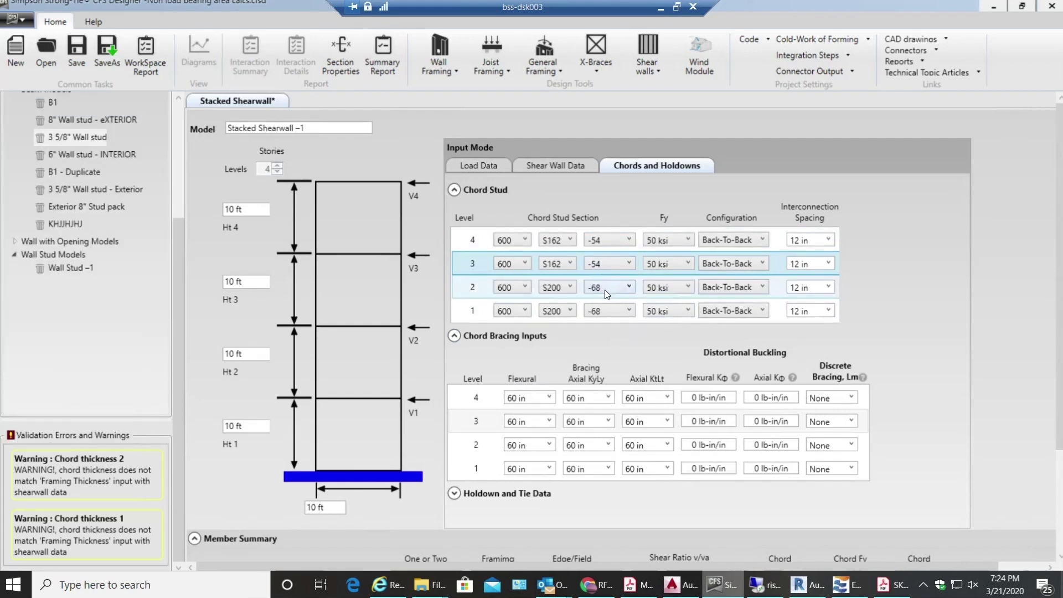
Step: Set the level 2 and 1 chords to 600S162-54 and verify the sheathing framing thickness
left_click(570, 287)
left_click(565, 327)
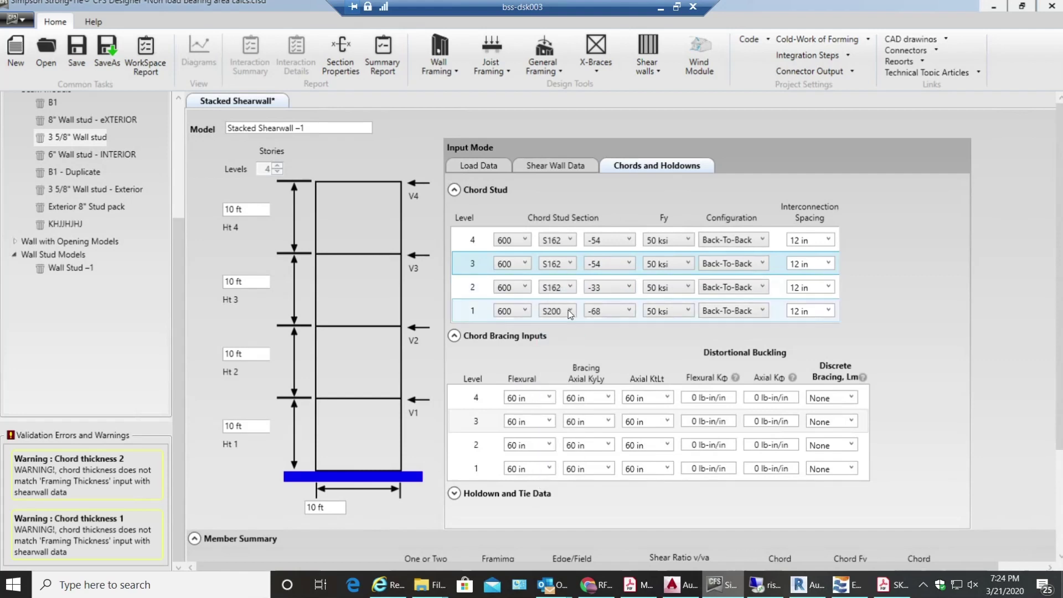
left_click(570, 311)
left_click(560, 354)
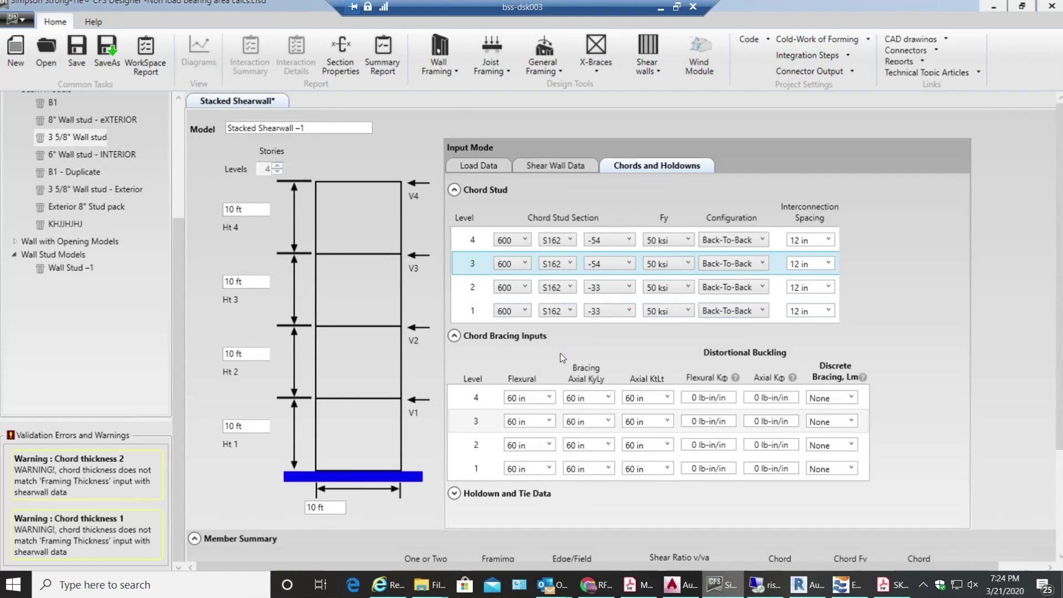
left_click(609, 292)
left_click(605, 330)
left_click(607, 311)
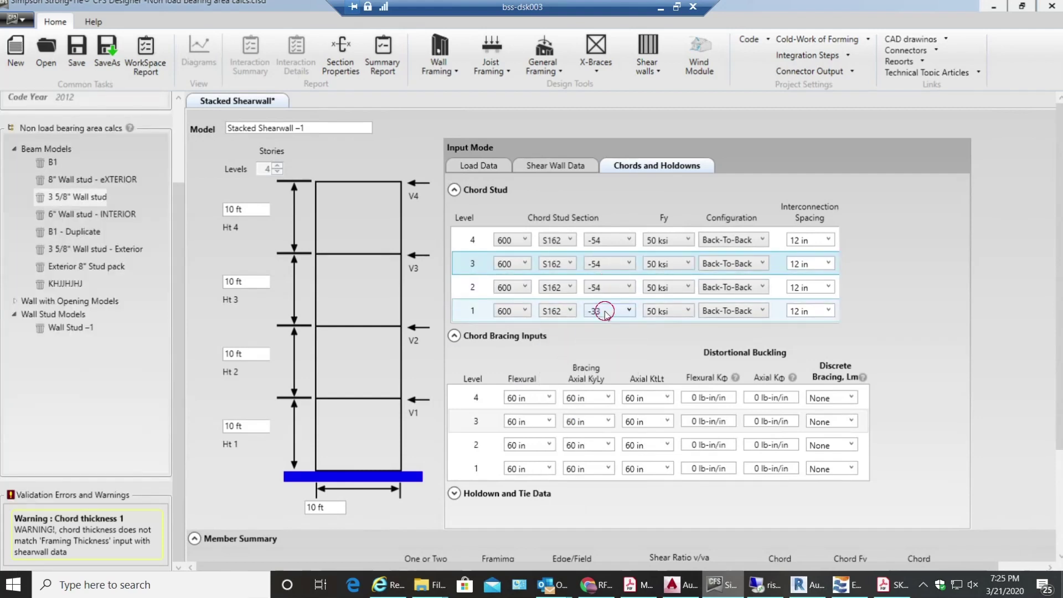
left_click(610, 353)
left_click(615, 351)
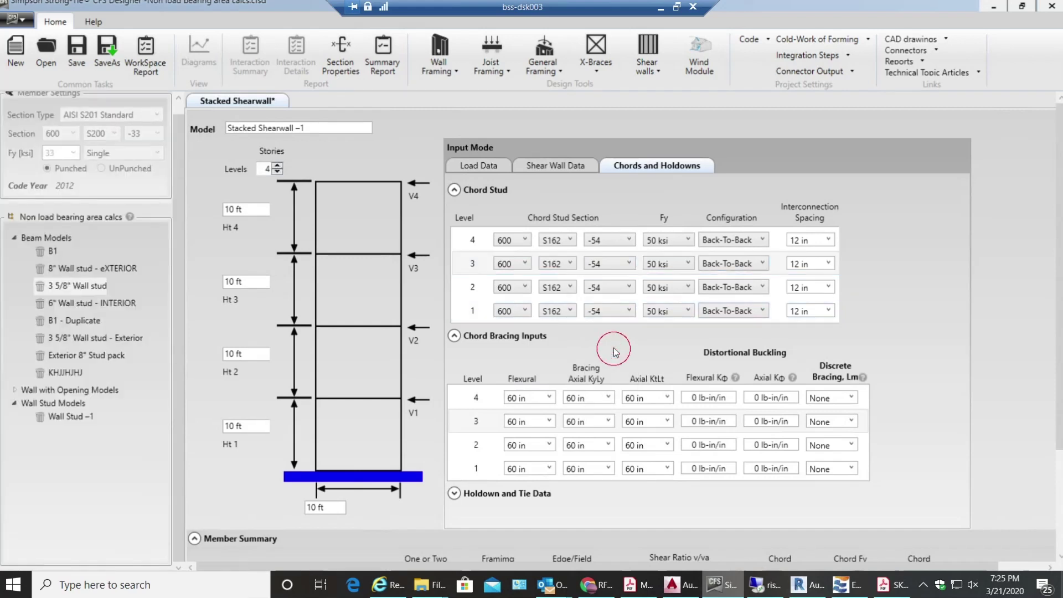
left_click(562, 168)
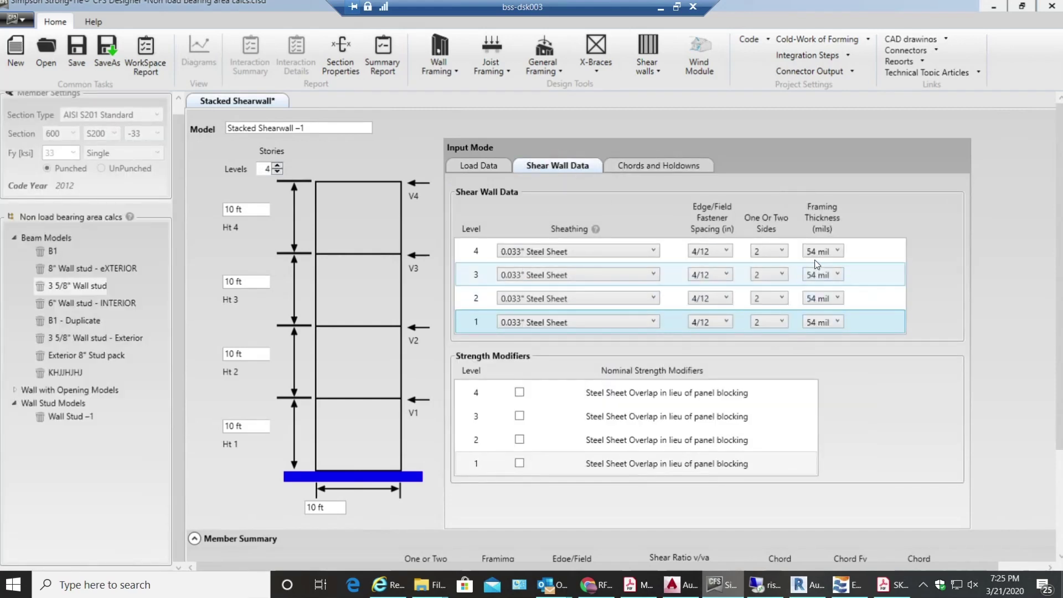
left_click(661, 166)
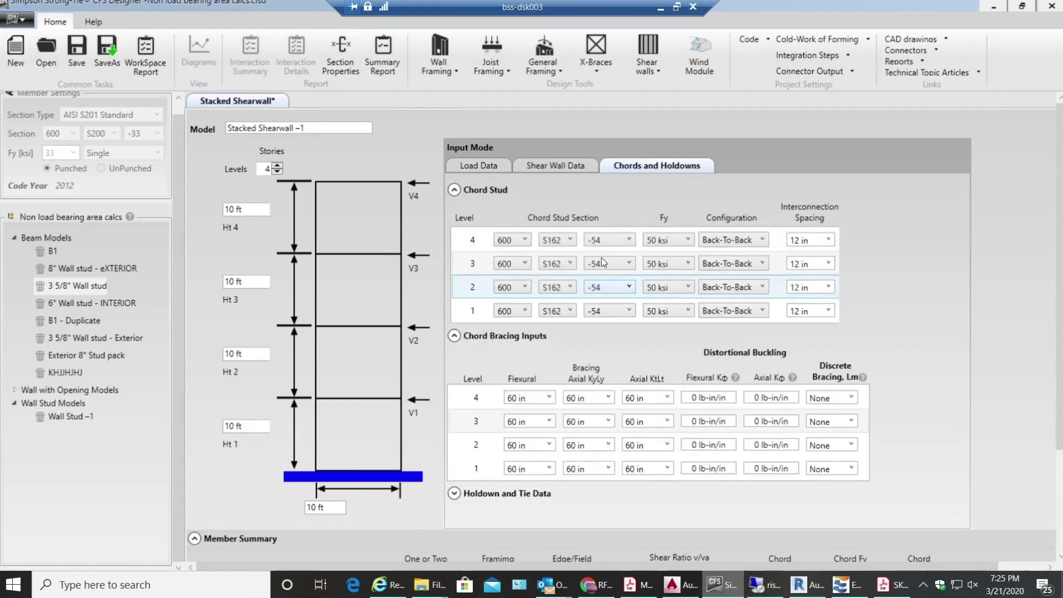
Step: Change the level 2 and level 1 chords to 600S200-54 studs
left_click_drag(1058, 317, 1052, 519)
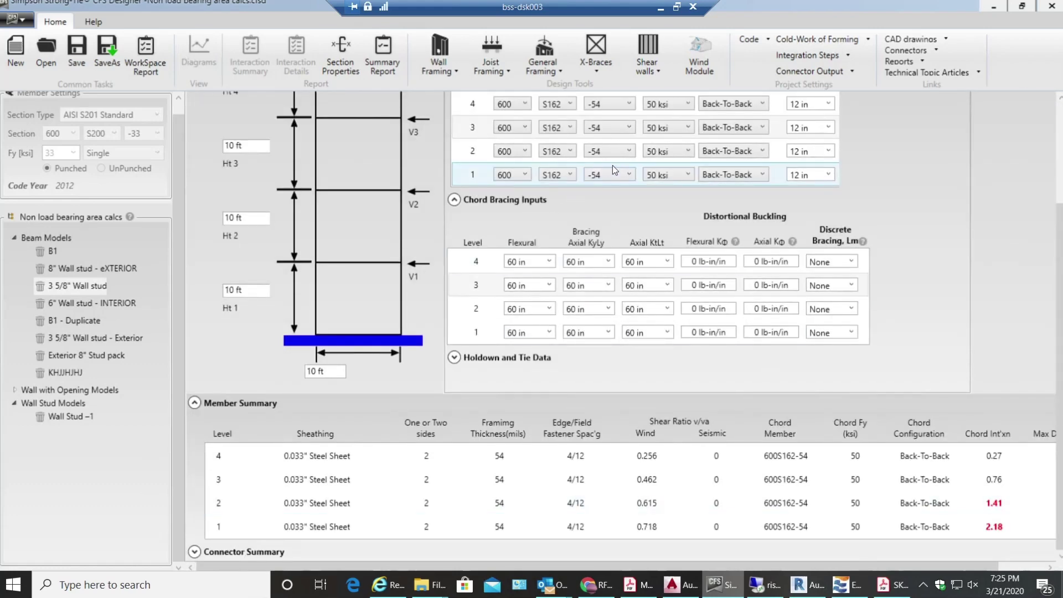
left_click(565, 150)
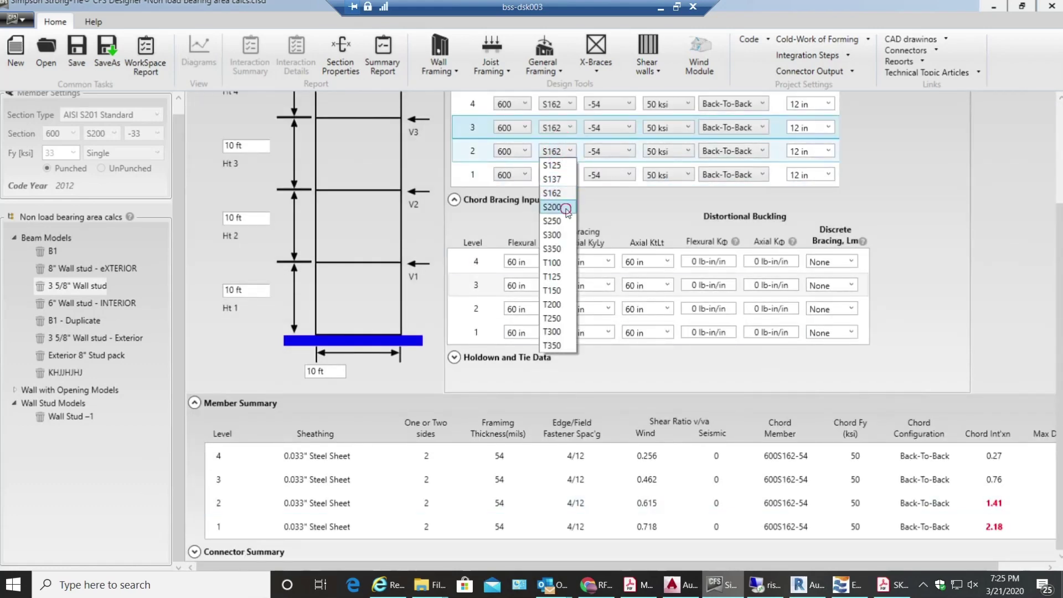
left_click(566, 214)
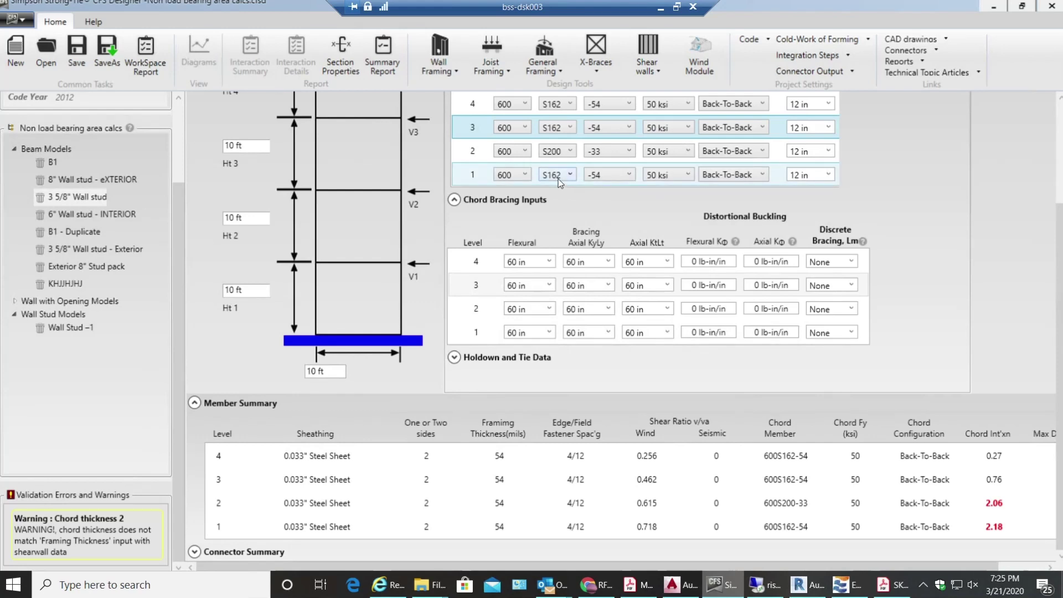
left_click(558, 151)
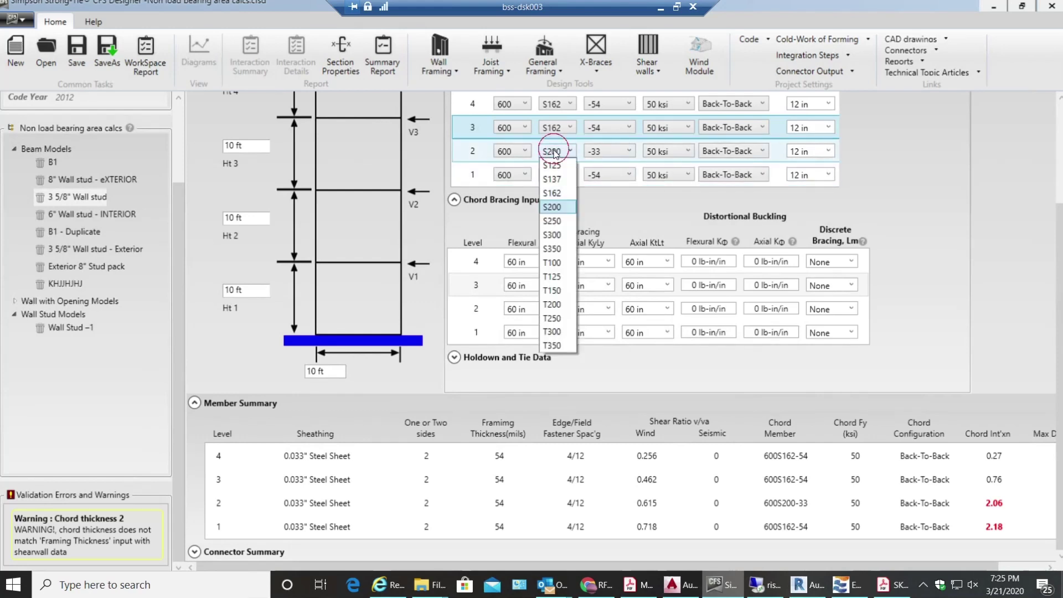
left_click(615, 156)
left_click(605, 193)
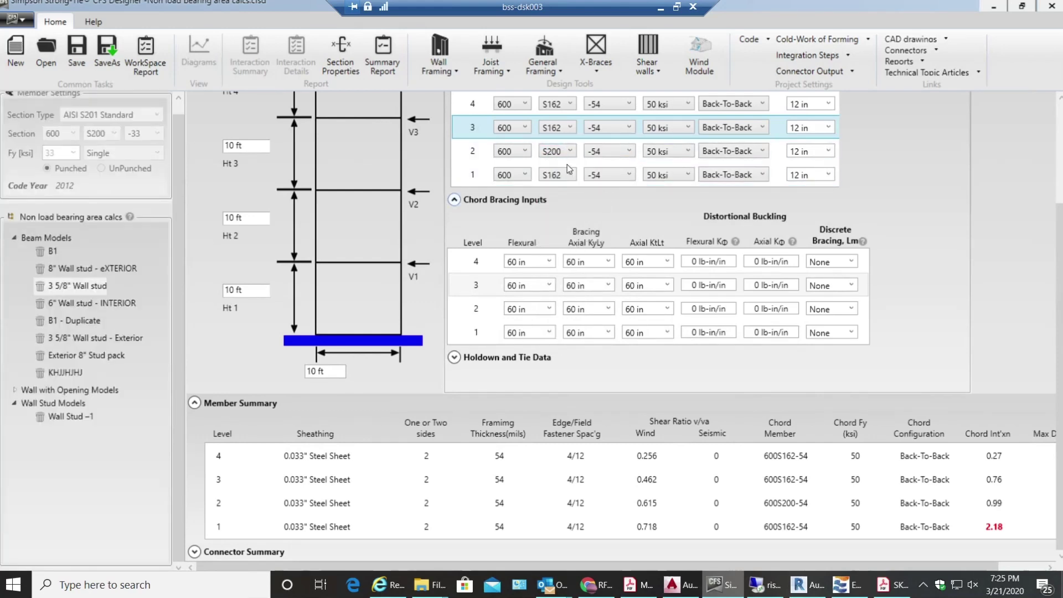
left_click(559, 176)
left_click(569, 221)
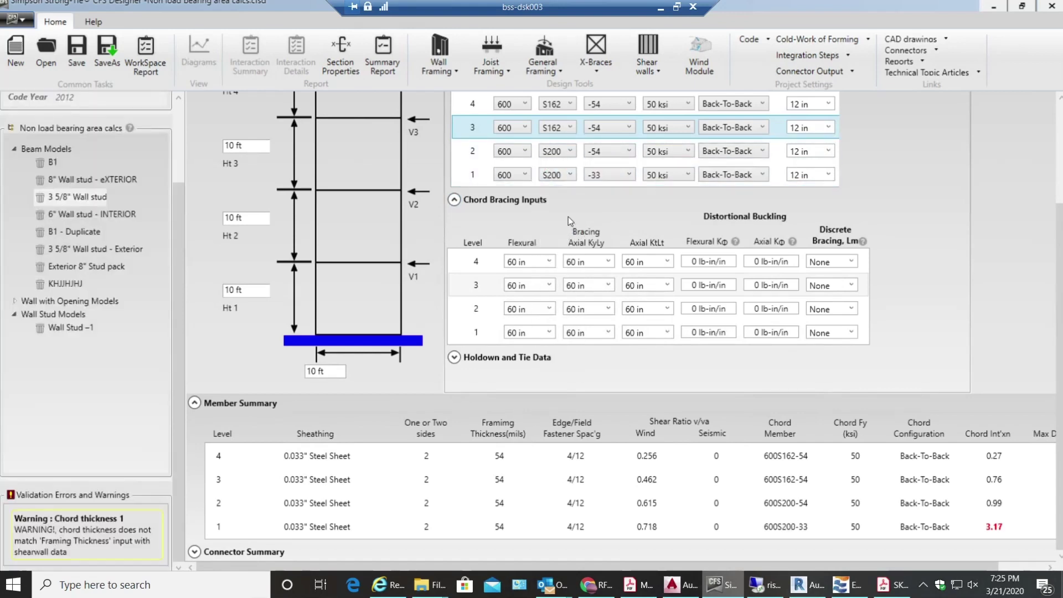
left_click(609, 175)
left_click(616, 218)
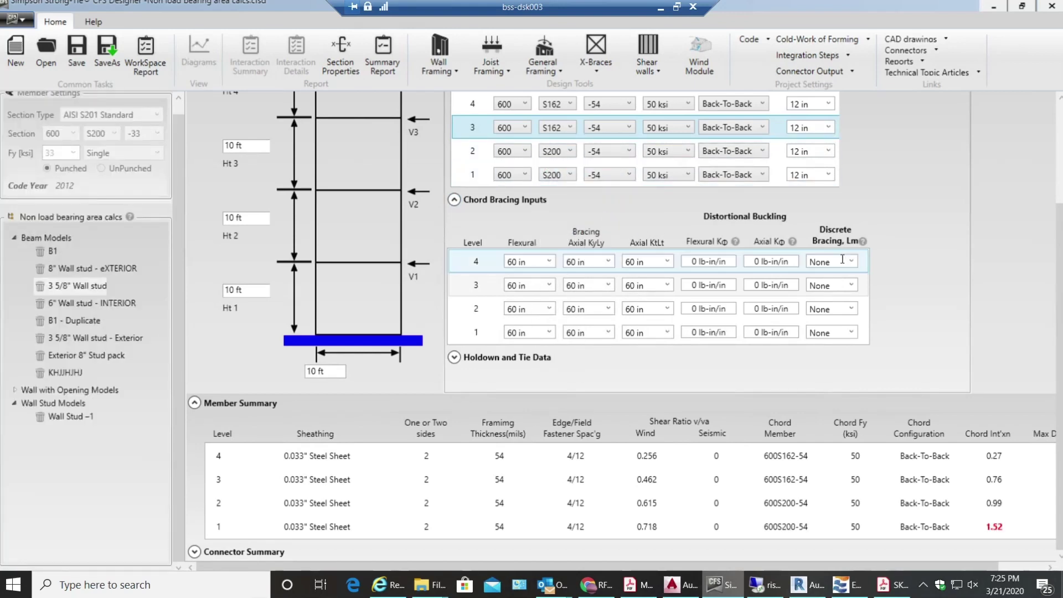
left_click(919, 249)
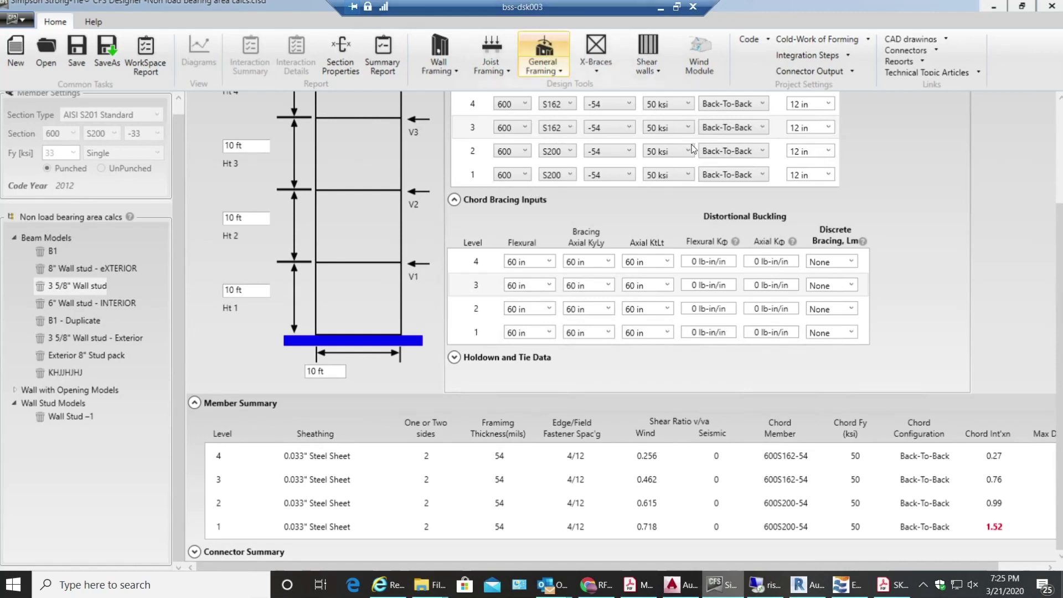
Step: Review the interaction ratios of 0.99 and 1.52, then show the Load Data inputs
left_click_drag(1057, 260, 1059, 366)
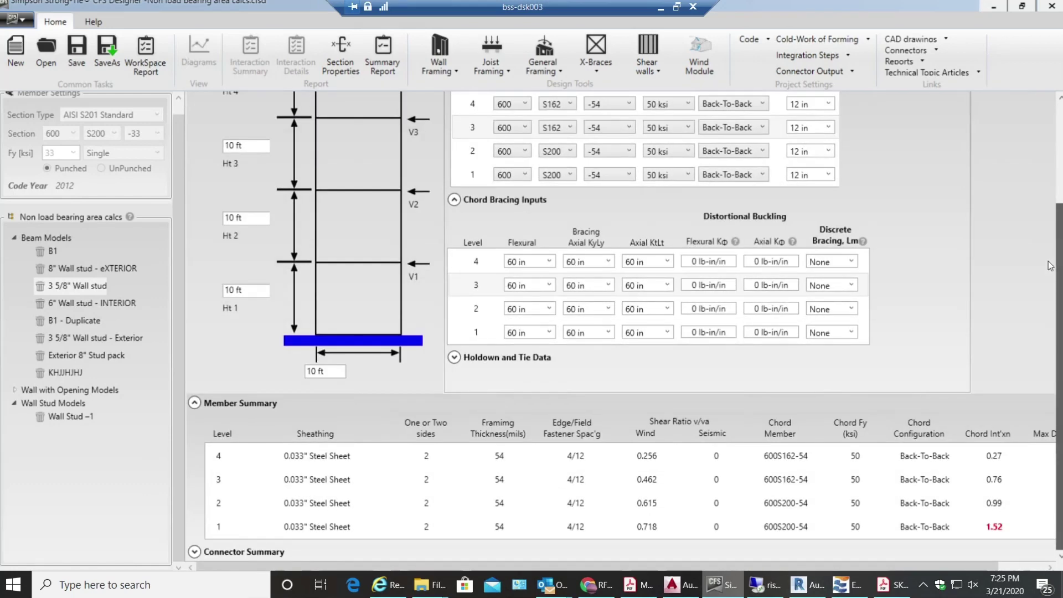
left_click_drag(1053, 209, 1055, 108)
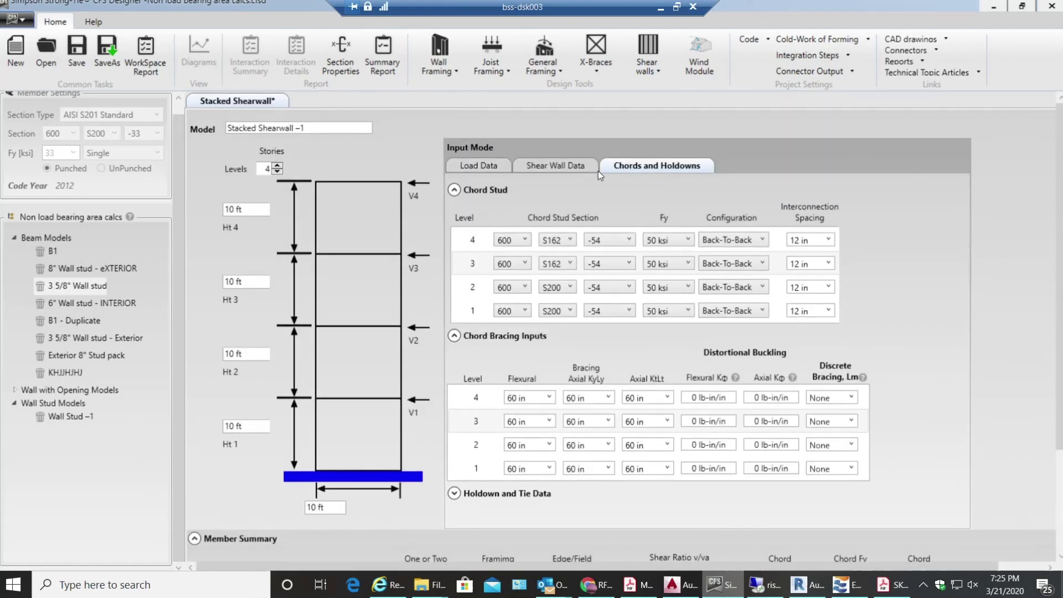
left_click(477, 170)
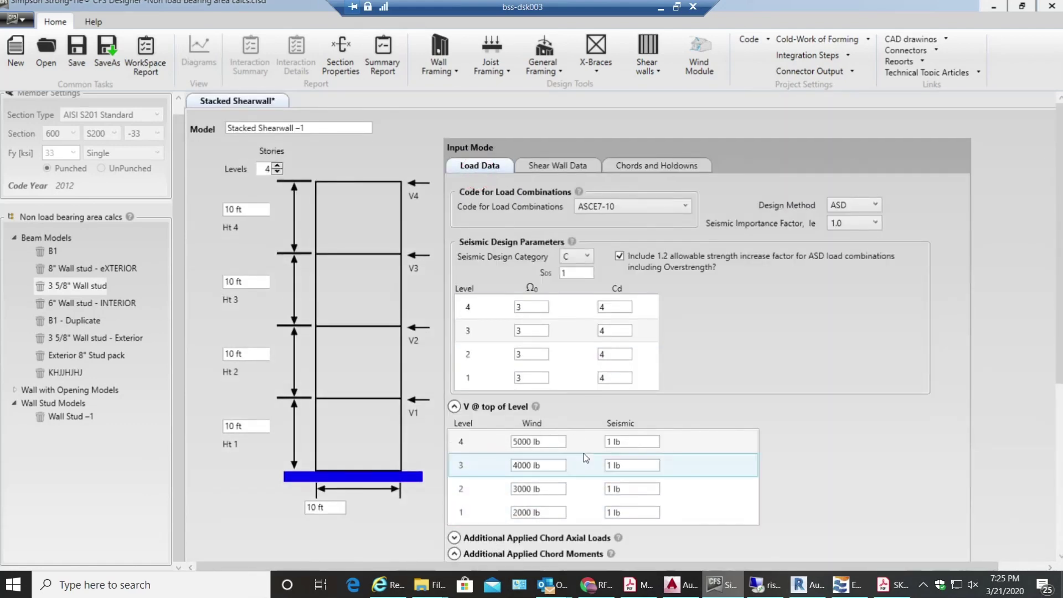
scroll(1058, 253, "down", 10)
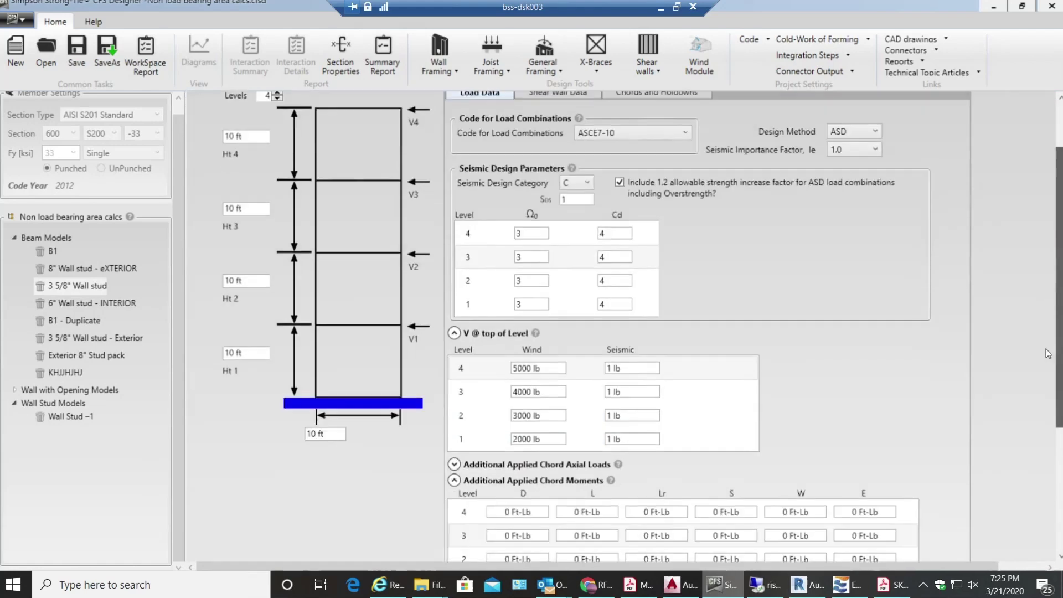
scroll(1003, 242, "up", 10)
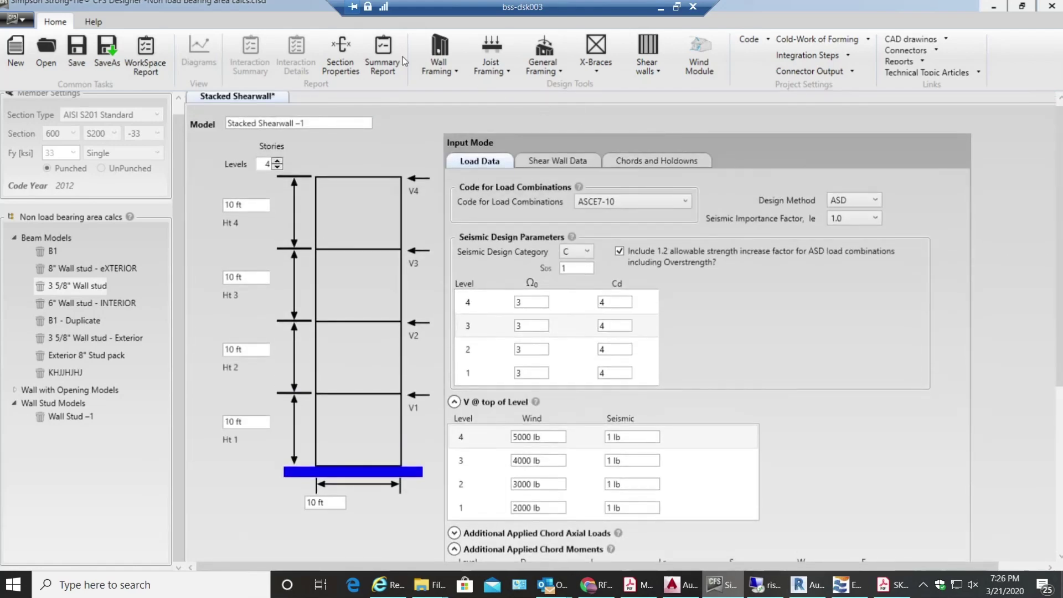
Step: Generate the stacked shear wall summary report, maximize it and zoom out to page width
left_click(382, 56)
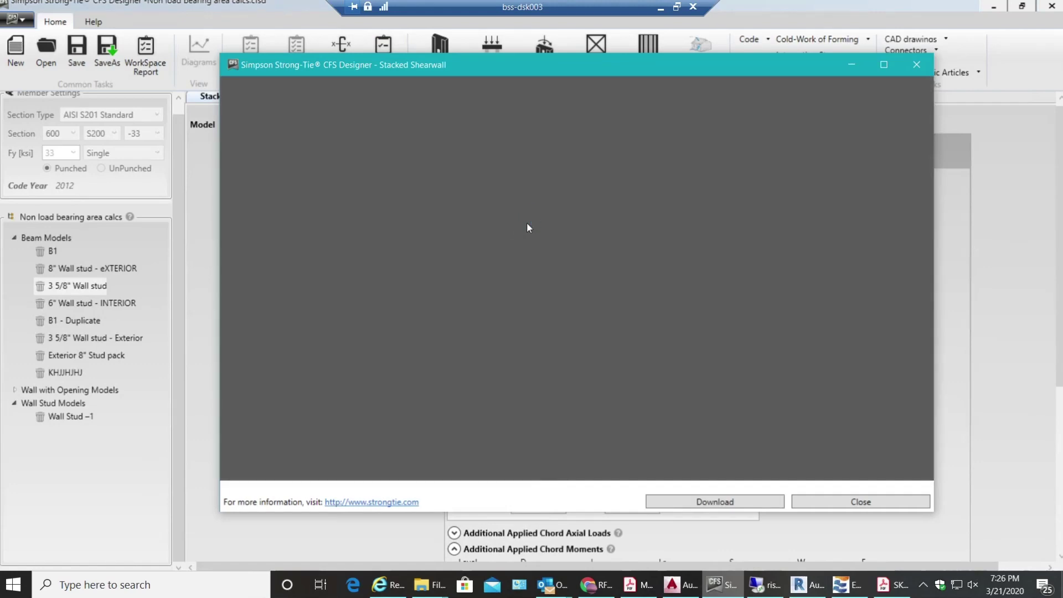
scroll(701, 300, "down", 3)
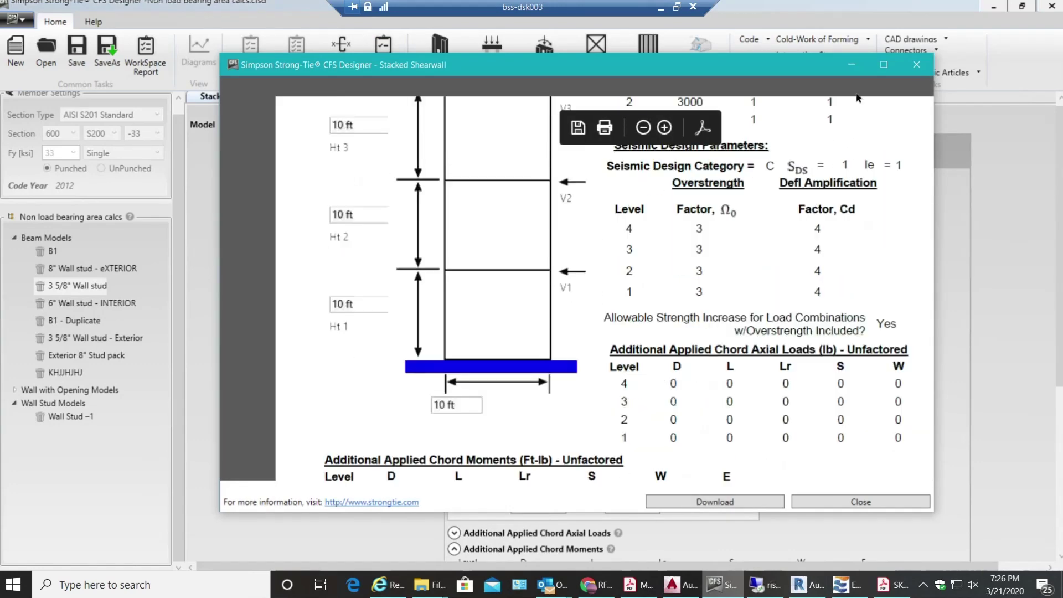
left_click(884, 64)
scroll(642, 340, "down", 7)
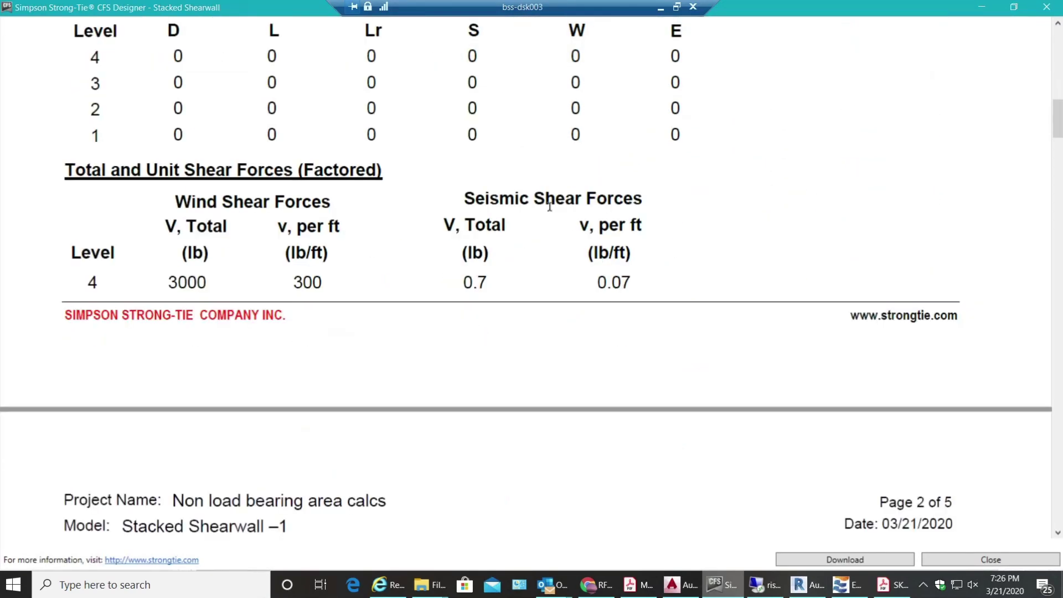
left_click(543, 49)
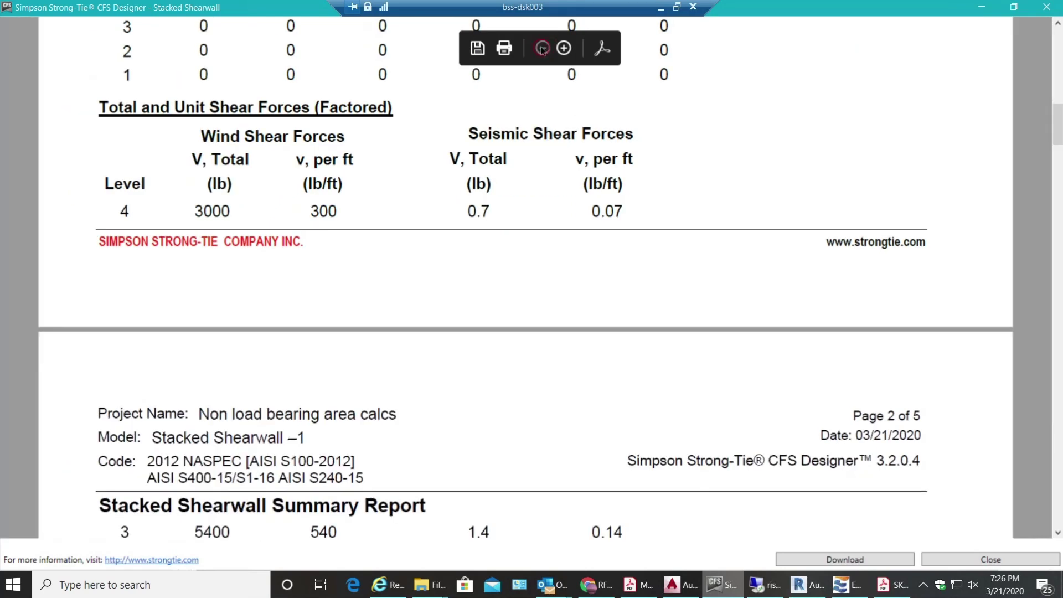
left_click(542, 49)
left_click(543, 49)
left_click(543, 49)
Step: Scroll through the report to the holdown results, highlighting the level 4 LC7 uplift of -3000
scroll(520, 386, "down", 3)
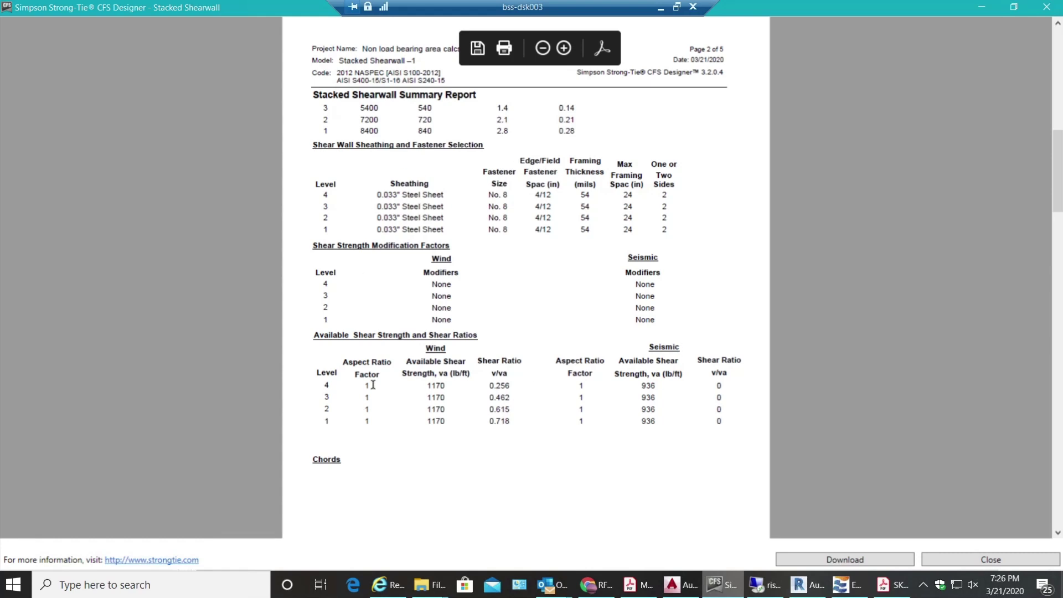
scroll(372, 385, "down", 10)
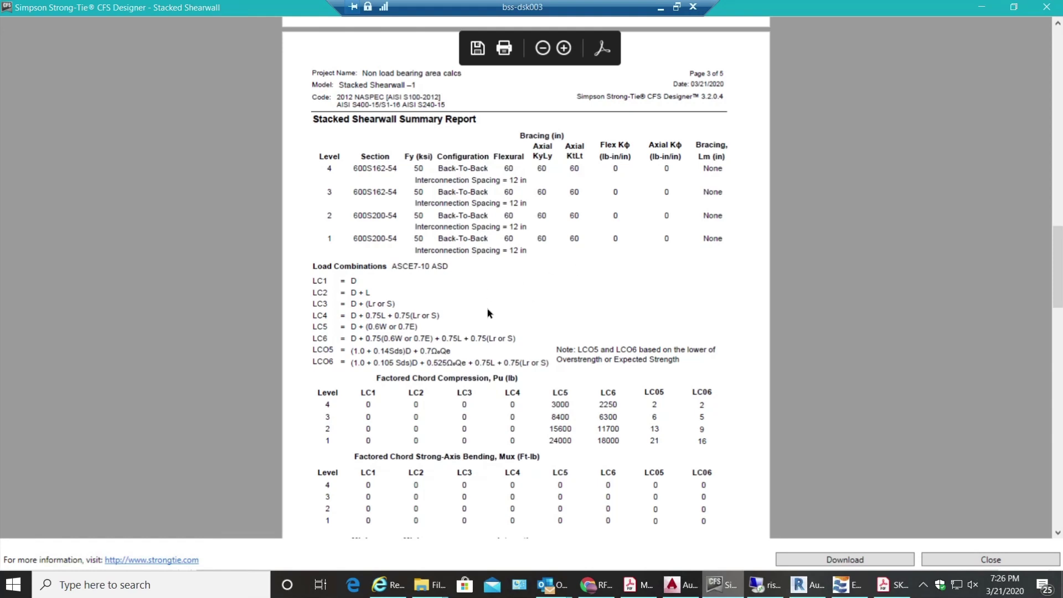
scroll(477, 349, "down", 4)
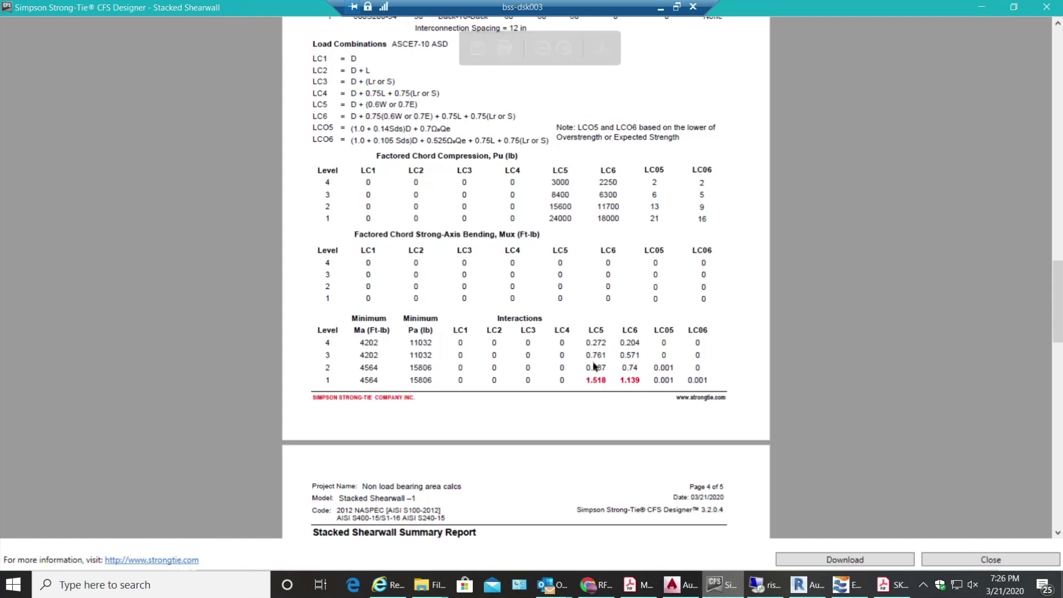
scroll(595, 369, "down", 9)
scroll(517, 305, "down", 1)
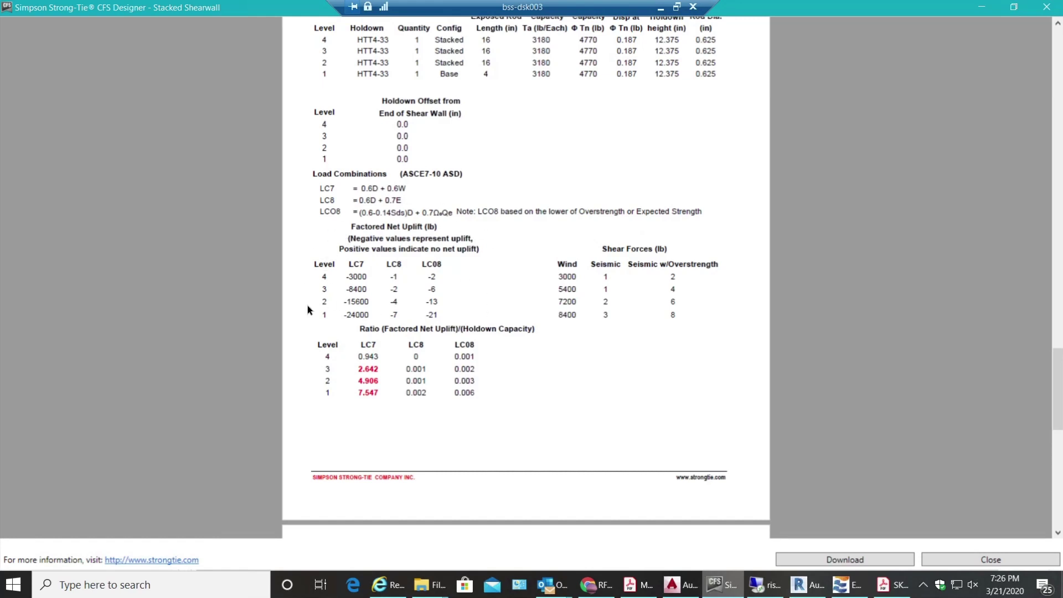
left_click_drag(346, 276, 367, 278)
scroll(474, 329, "up", 6)
Step: Close the Summary Report window with Alt+F4
key("alt+F4")
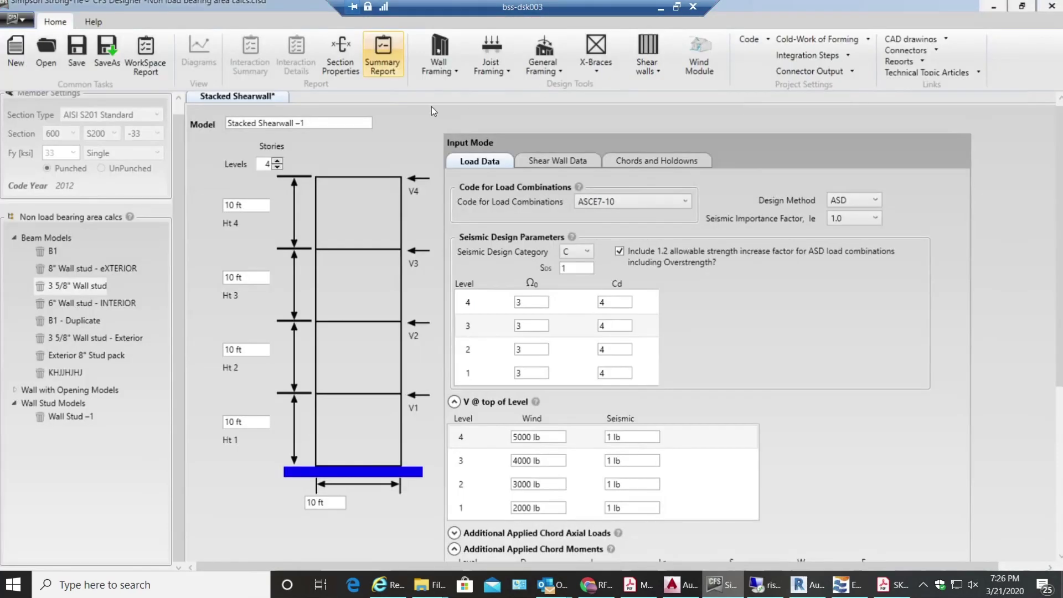